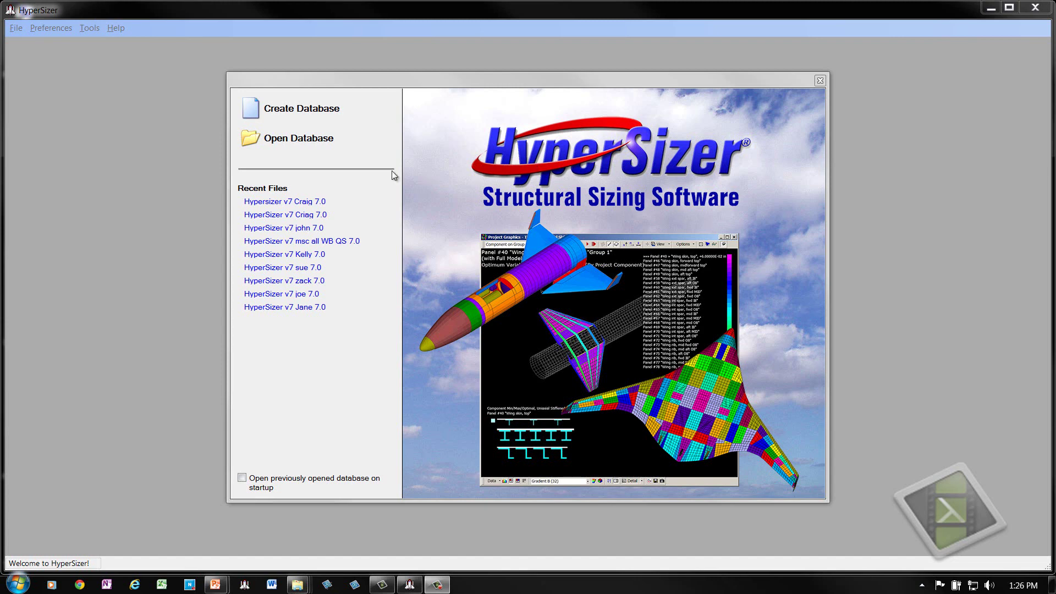
Create and open a new database file named 'Hypersizer v7' followed by the user's name
left_click(295, 113)
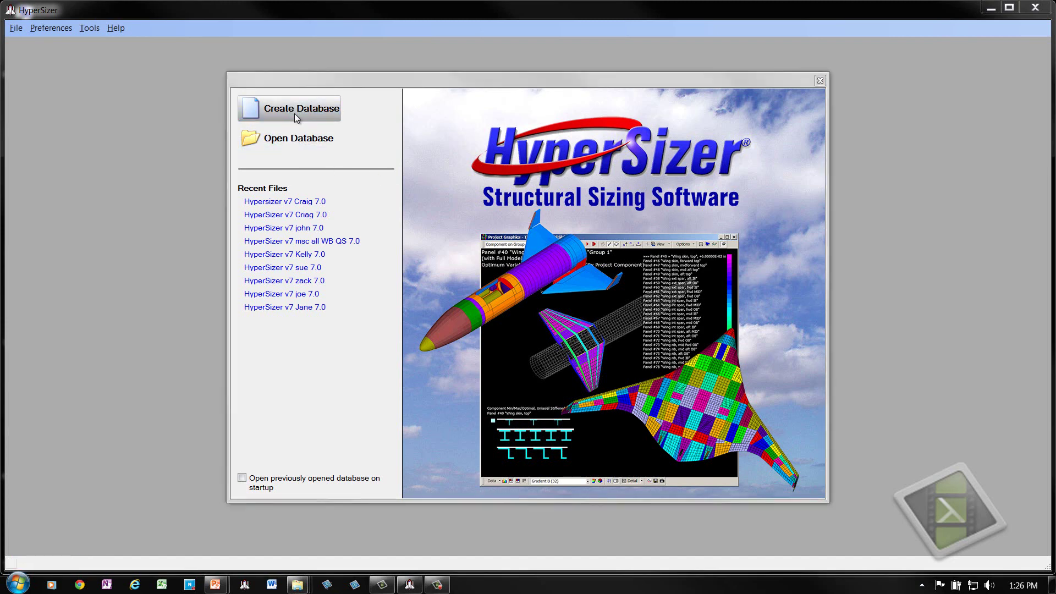
type("Hyper")
key("BackSpace")
key("BackSpace")
key("BackSpace")
type("persizer v7 Craig")
key("Return")
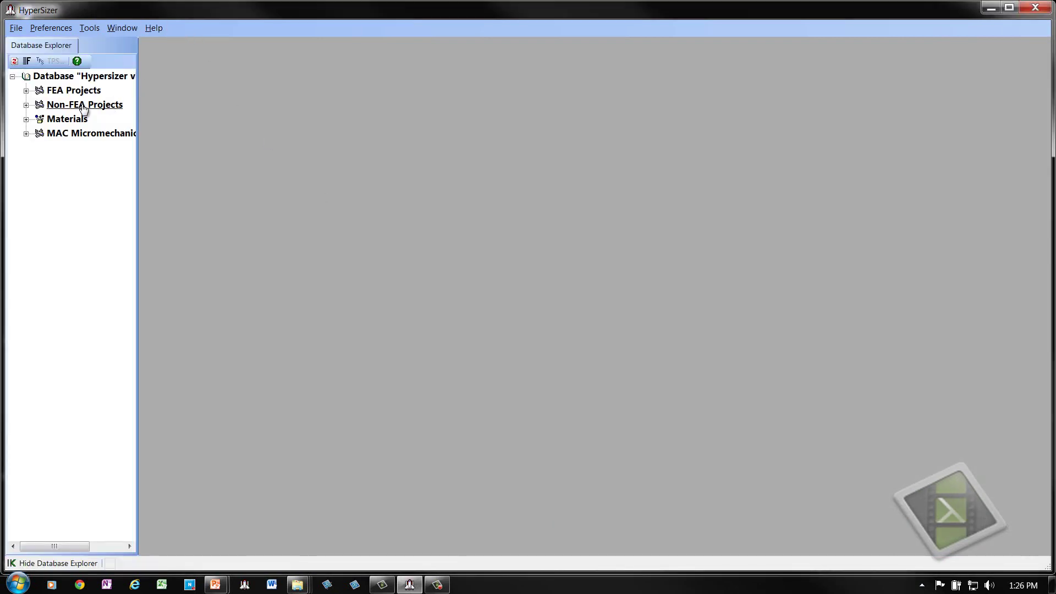
Import from another database by opening the Airframe database template
left_click(16, 29)
left_click(50, 79)
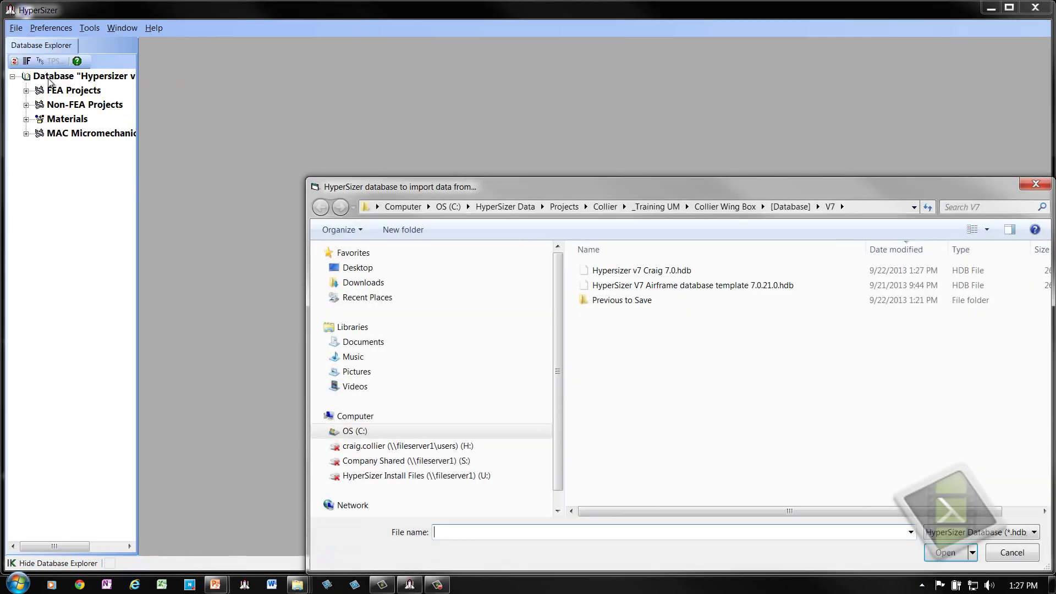
left_click(743, 289)
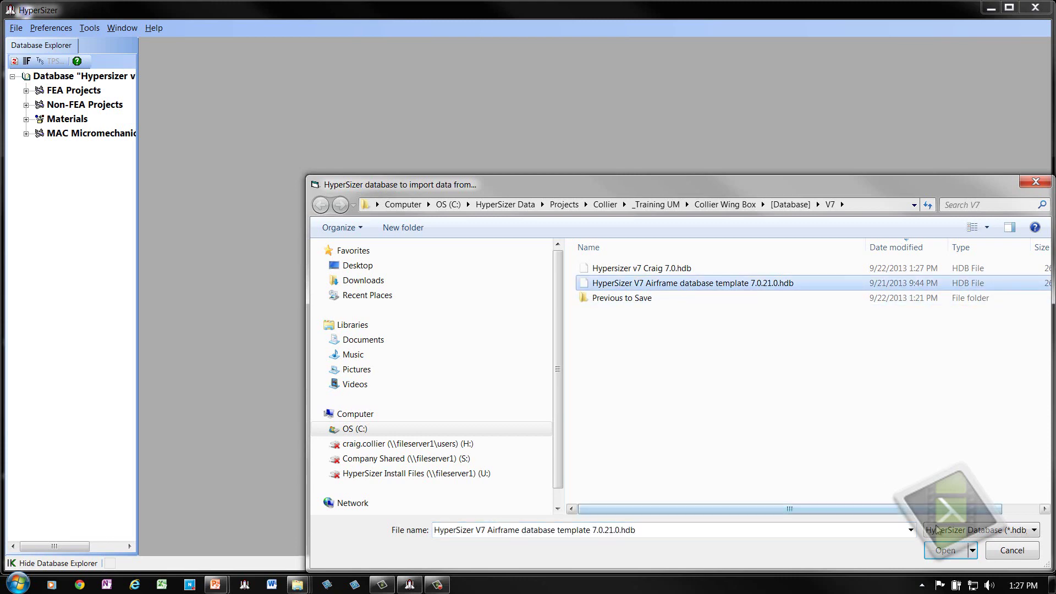
left_click(945, 549)
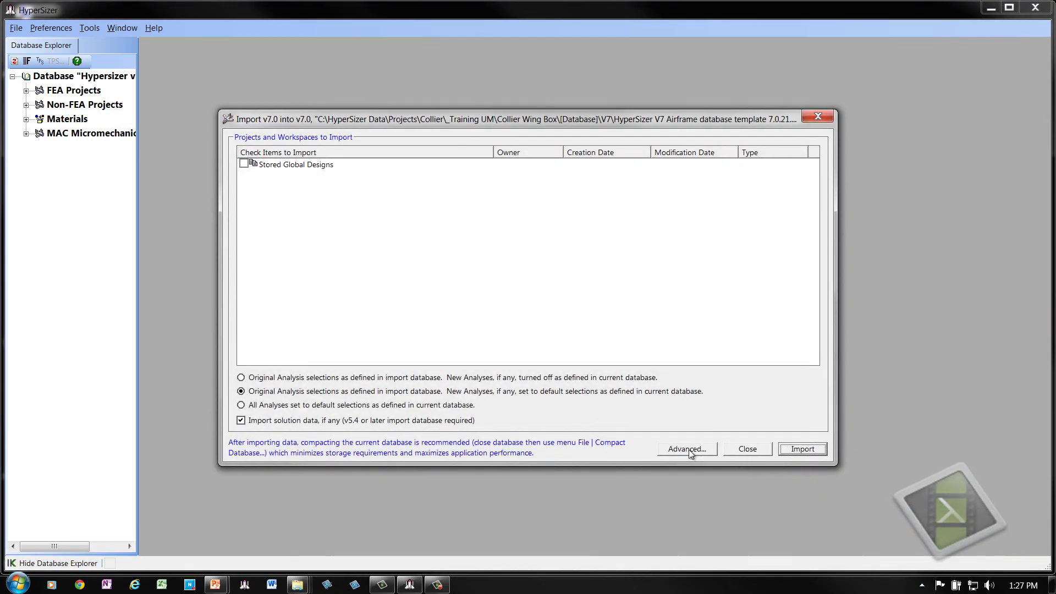
Import database settings and component/group defaults from the template, then close the import dialogs
left_click(688, 450)
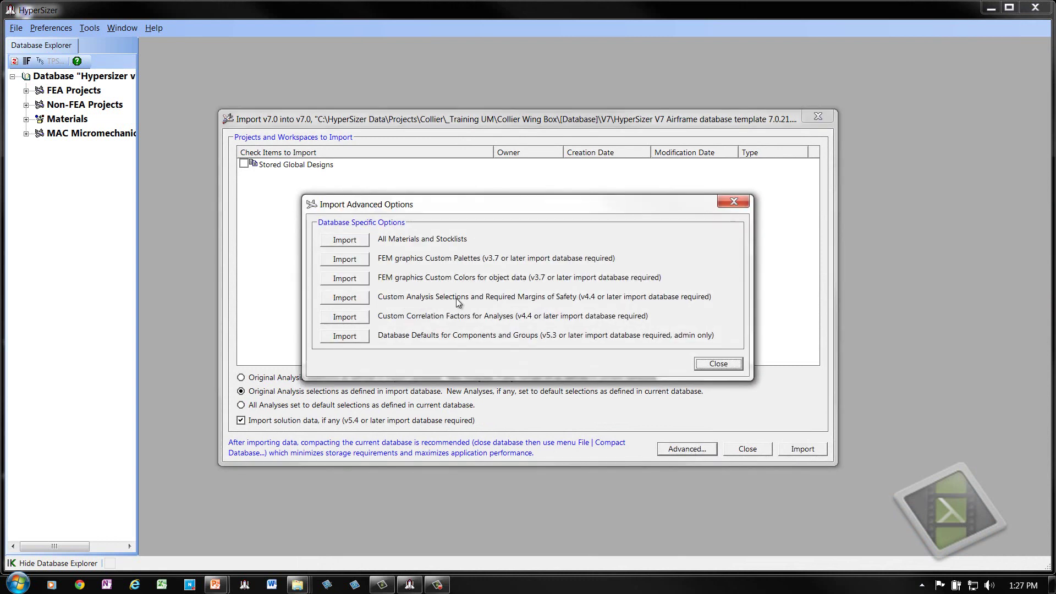
left_click(344, 297)
left_click(578, 337)
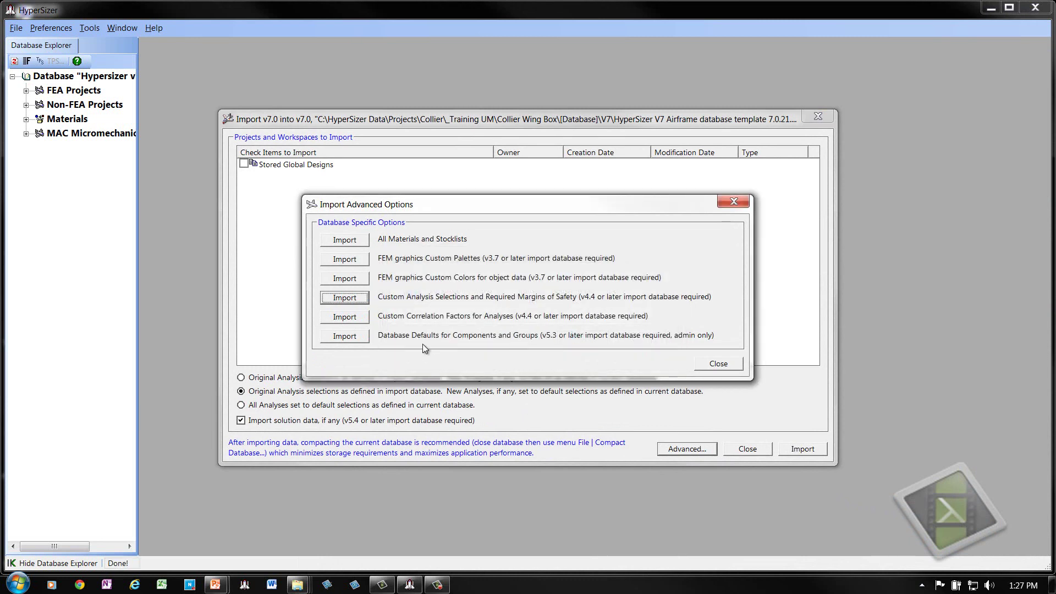
left_click(346, 336)
left_click(578, 343)
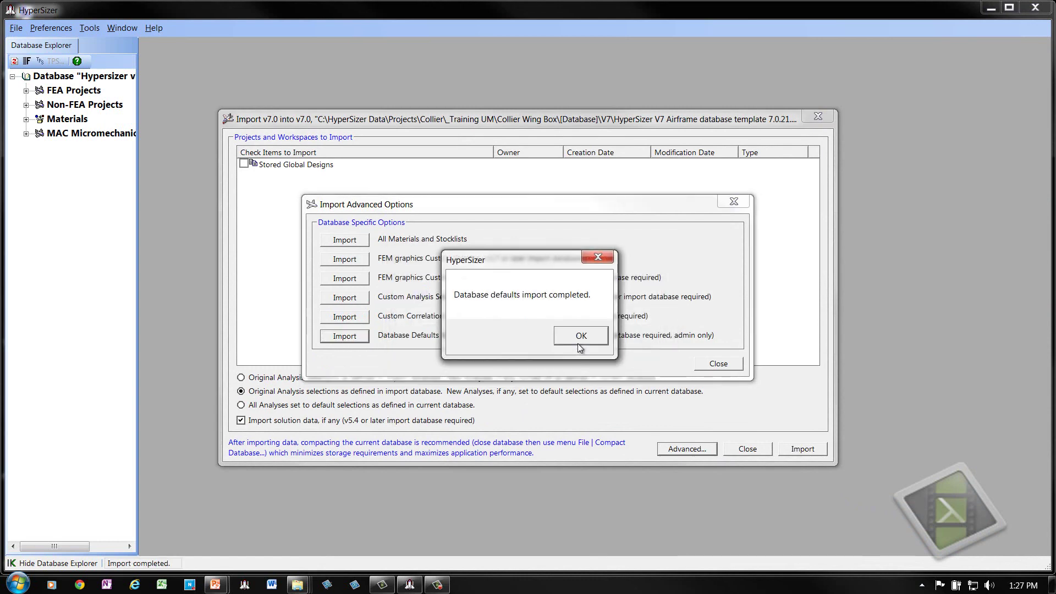
left_click(579, 339)
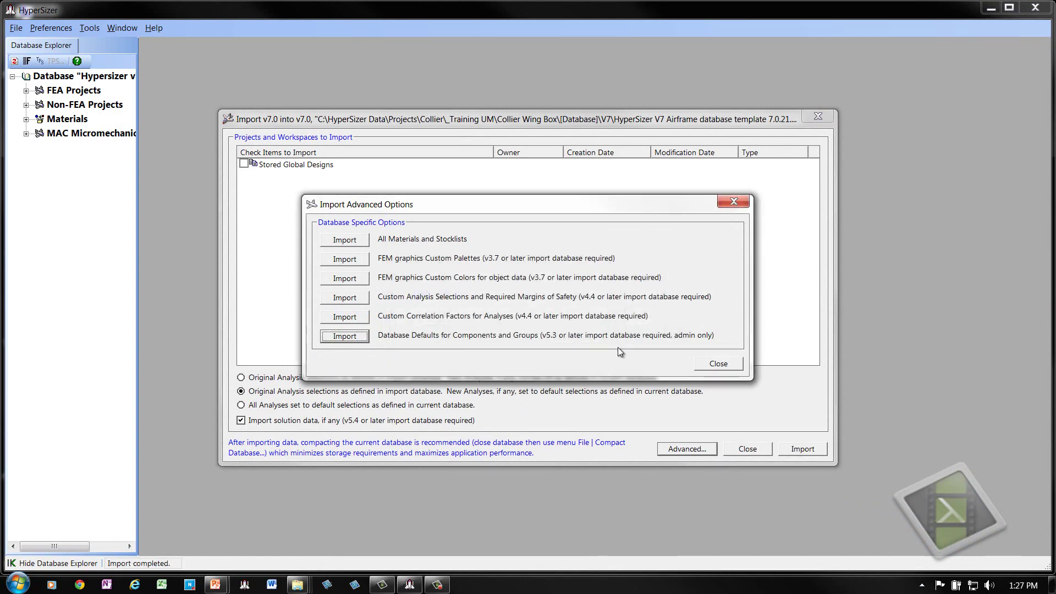
left_click(722, 366)
left_click(755, 449)
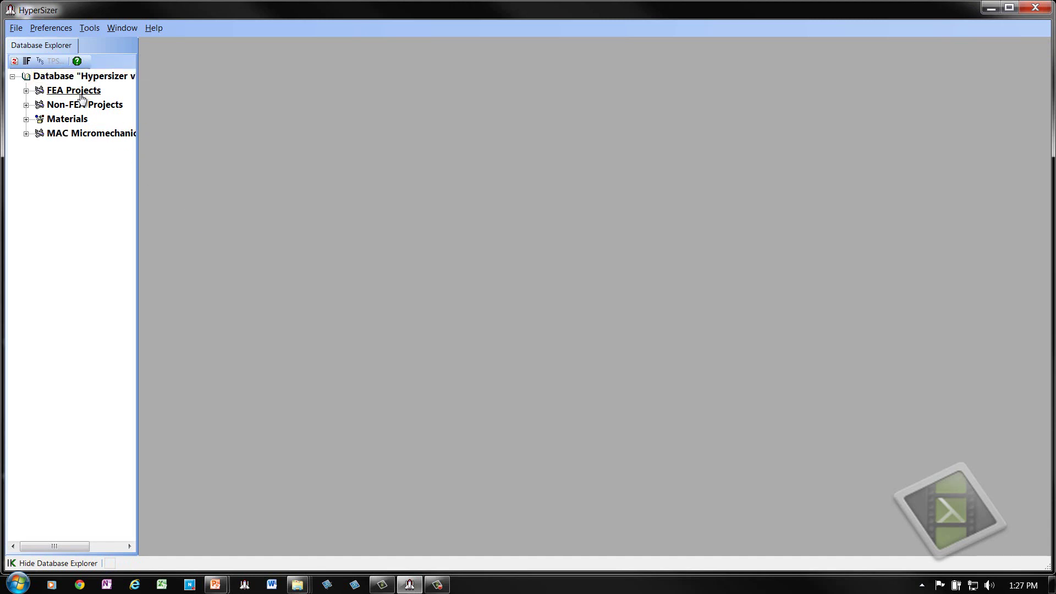
Add FEA project 'wing box sizing c27' with Abaqus FEM format, giving .inp/.fil filenames
right_click(84, 90)
left_click(124, 97)
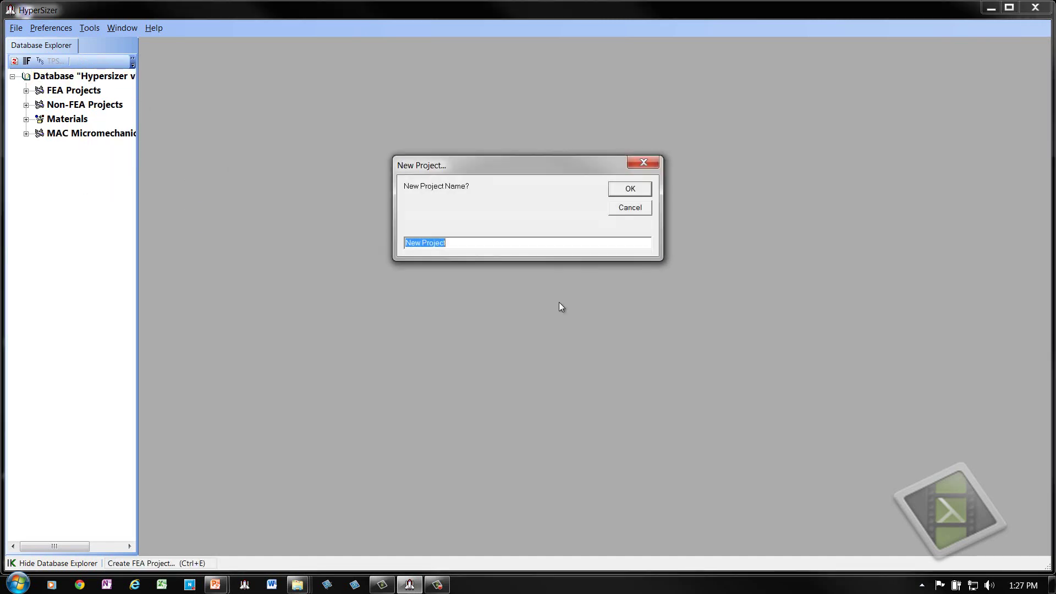
type("wing box sizing c27")
key("Return")
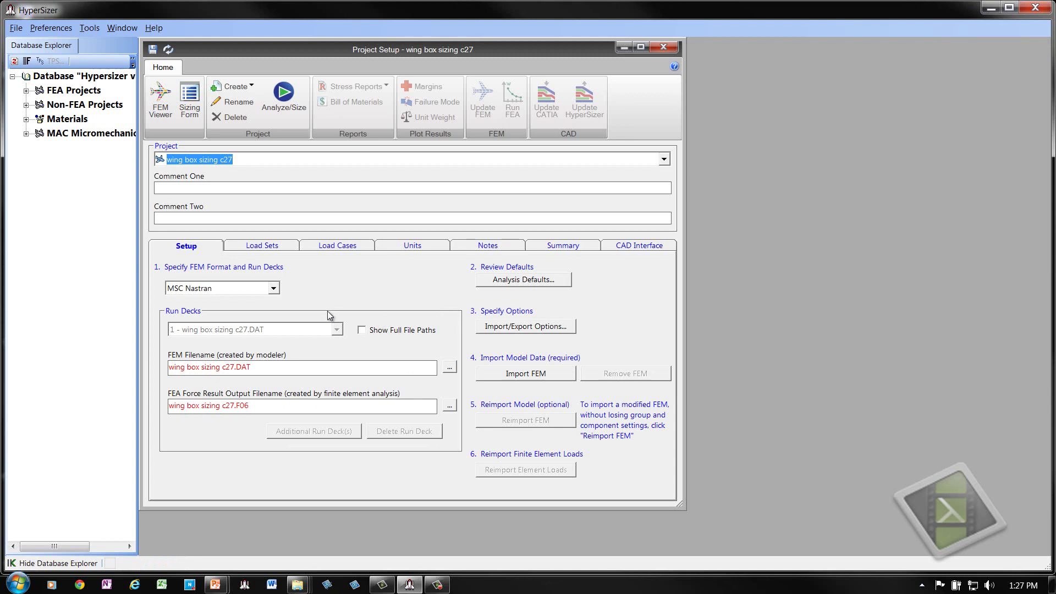
left_click(273, 289)
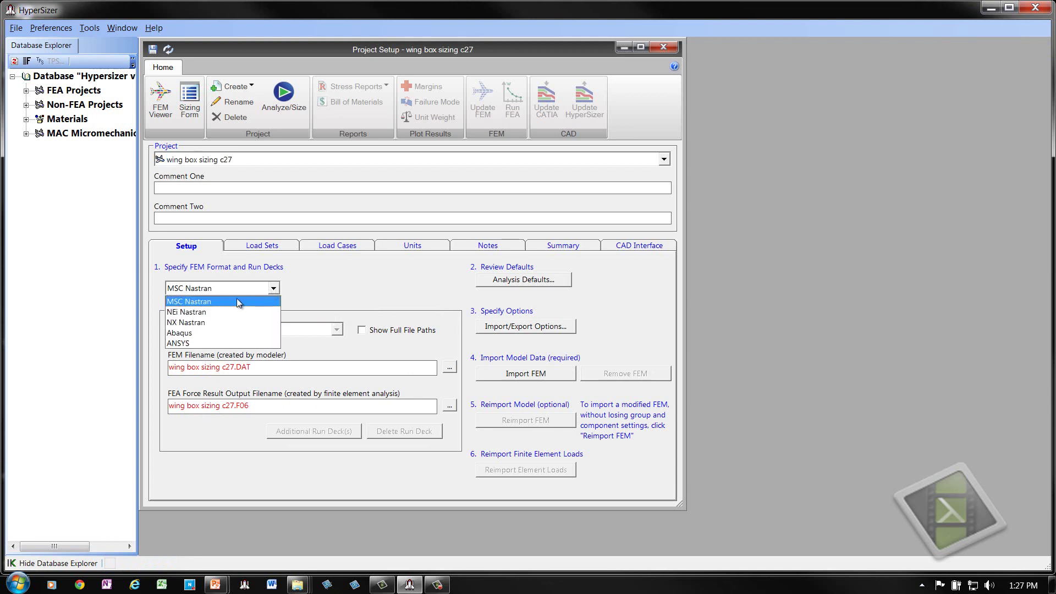
left_click(188, 333)
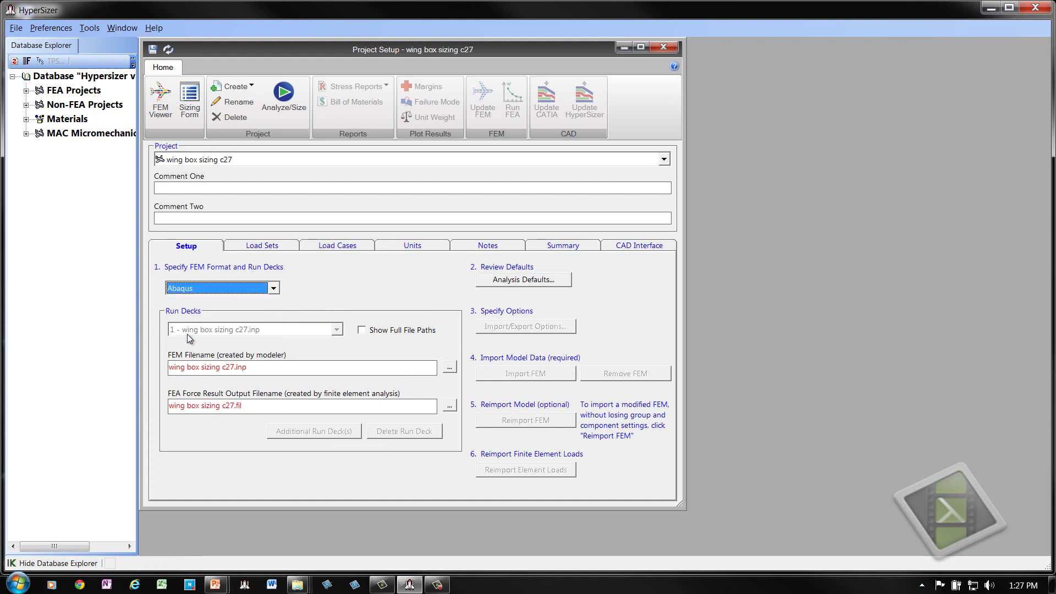
Set FEA\Abaqus\TECH1\WB14.inp as the FEM file and import the model
left_click(453, 368)
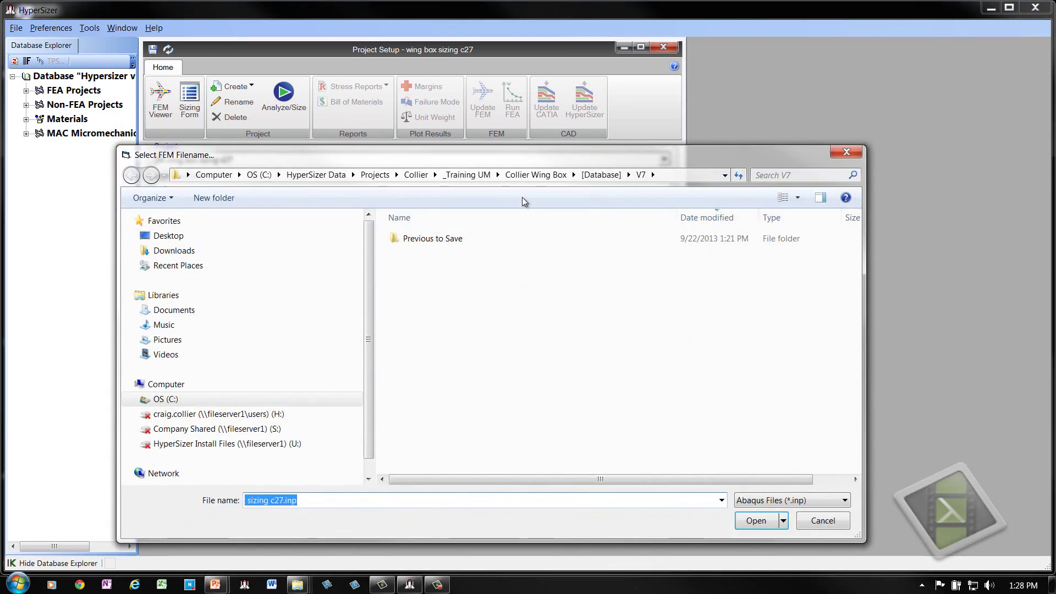
left_click(528, 174)
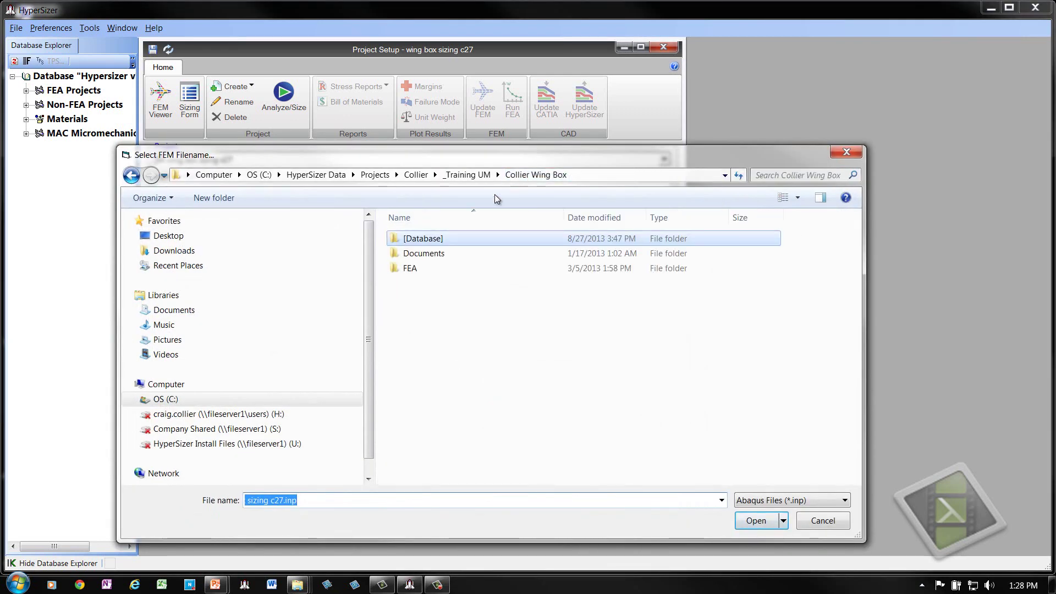
double_click(416, 268)
double_click(424, 239)
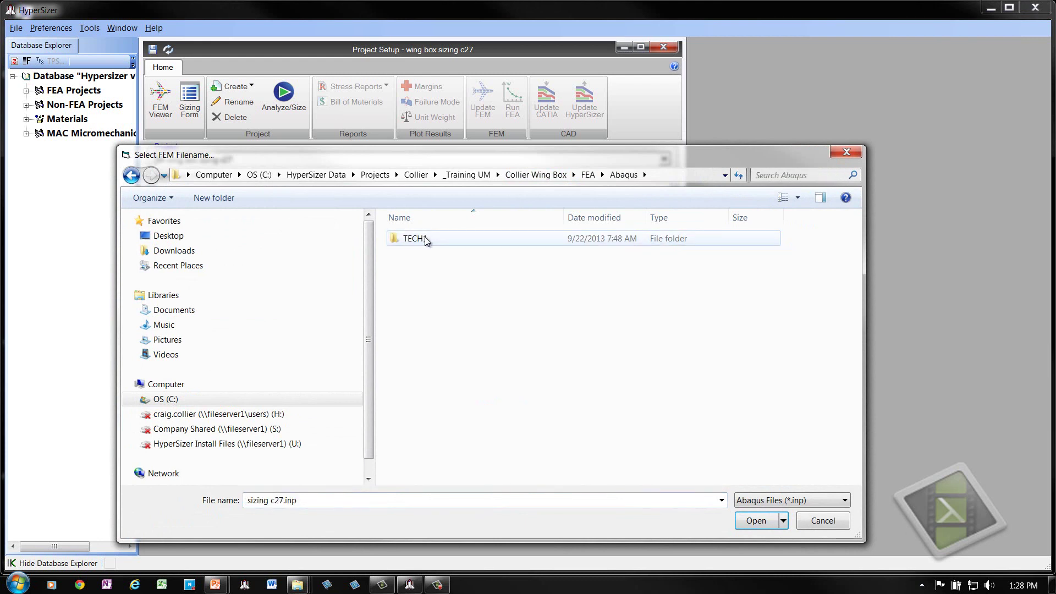
double_click(426, 240)
left_click(427, 269)
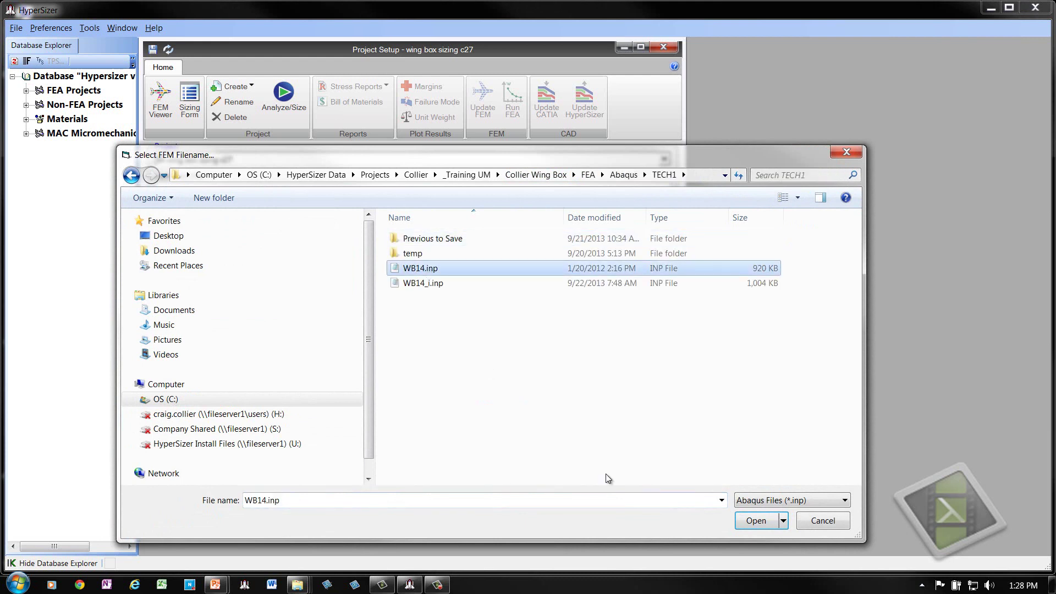
left_click(761, 520)
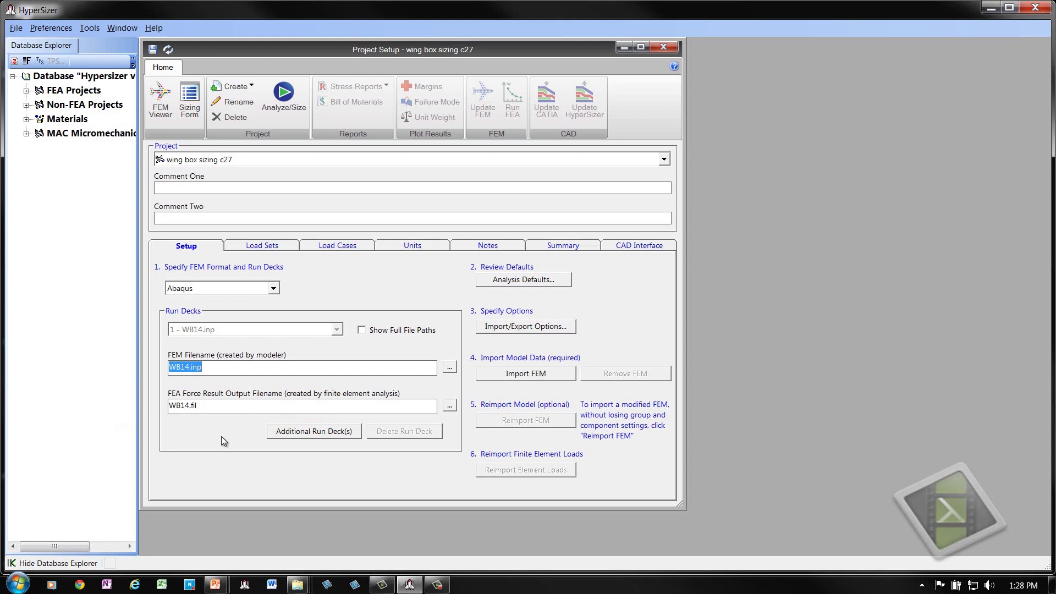
left_click(511, 373)
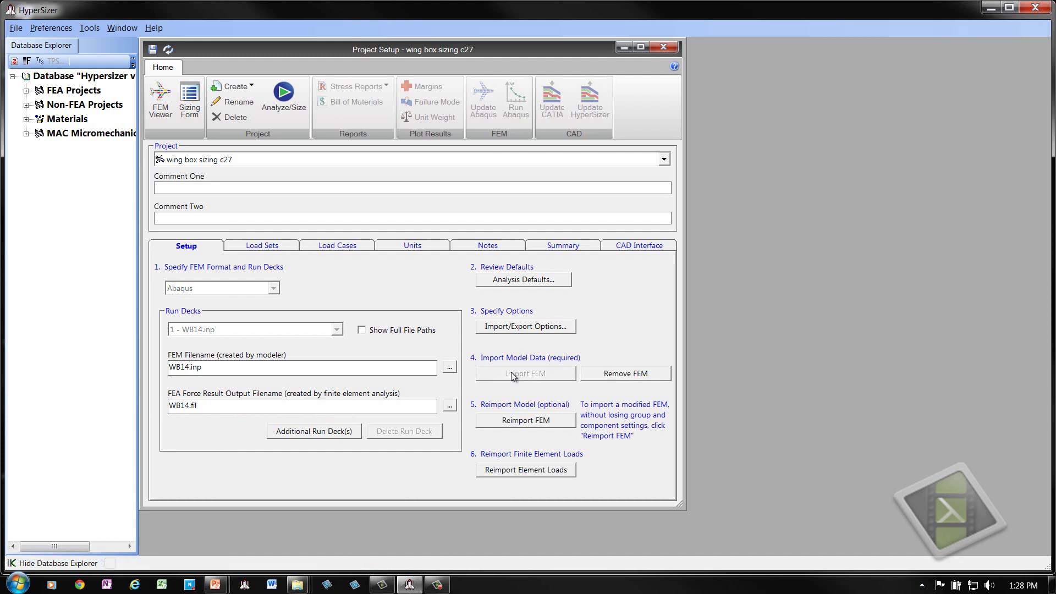
Show the Load Cases and auto-fit Mechanical Set # to read combined +2.5G and -1.0G
left_click(318, 245)
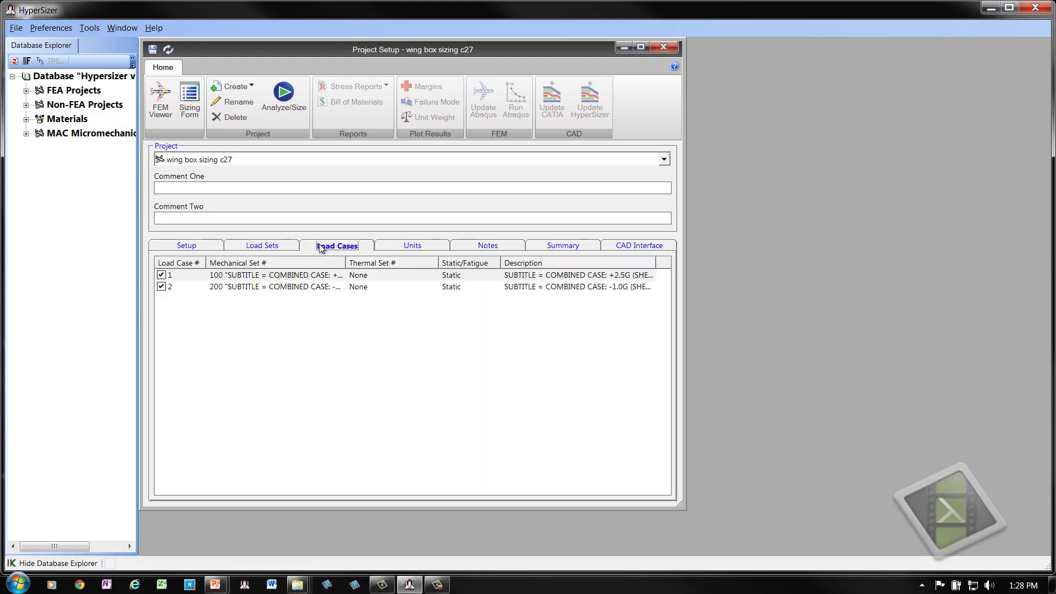
double_click(343, 258)
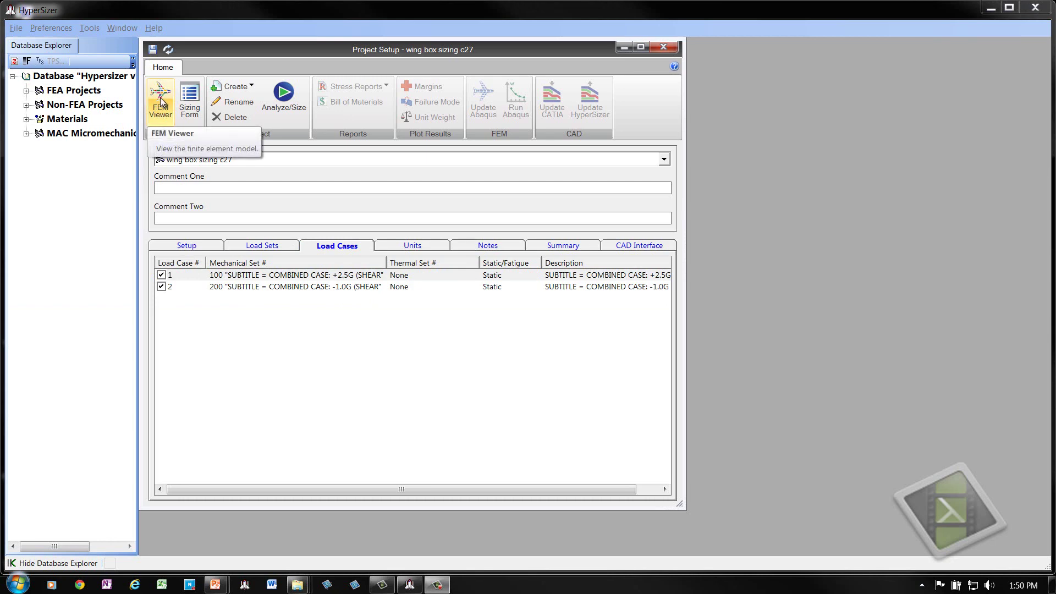
Display the FEM in the viewer mirrored about the Y axis, rotated and zoomed in
left_click(160, 99)
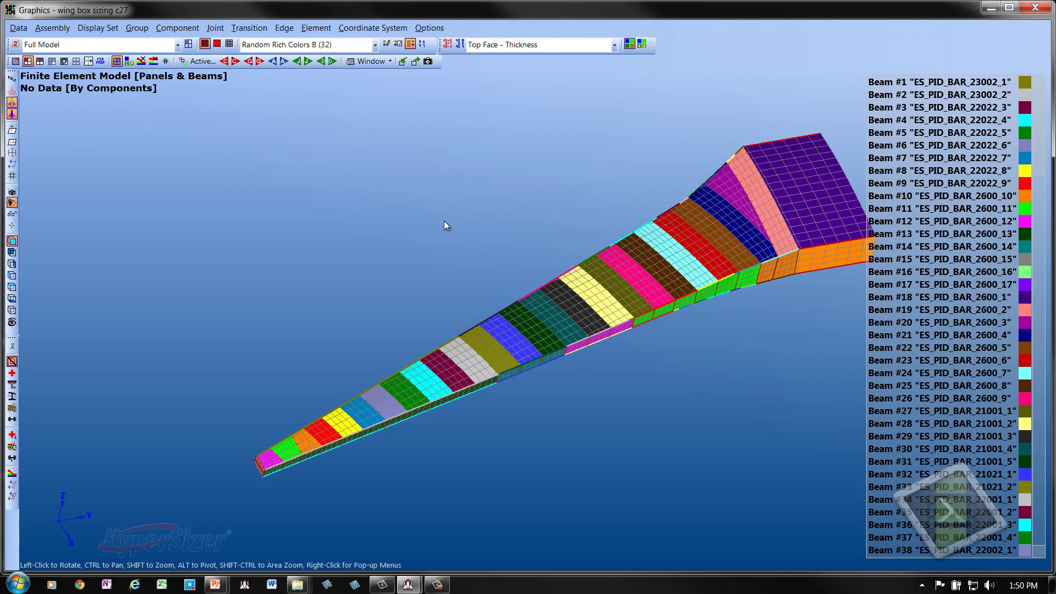
right_click(430, 229)
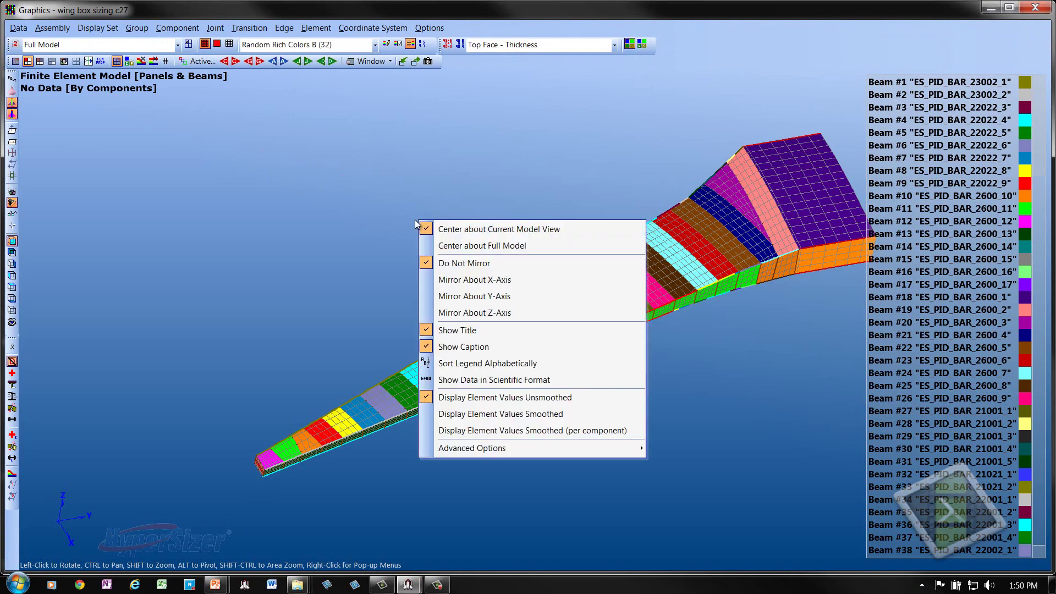
left_click(487, 297)
left_click_drag(487, 295, 322, 237)
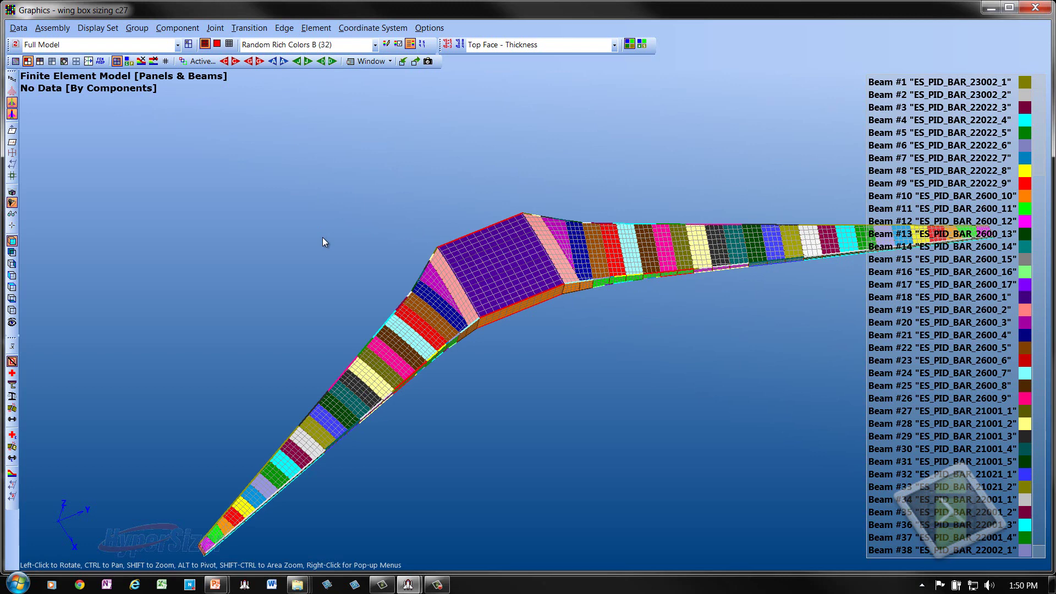
scroll(322, 242, "up", 4)
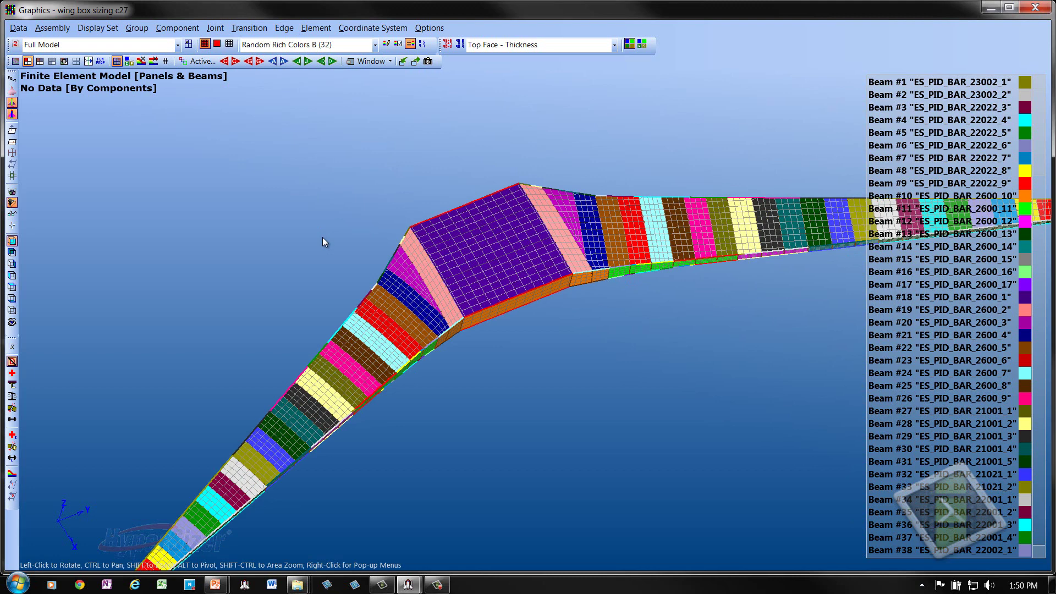
left_click_drag(323, 238, 321, 302)
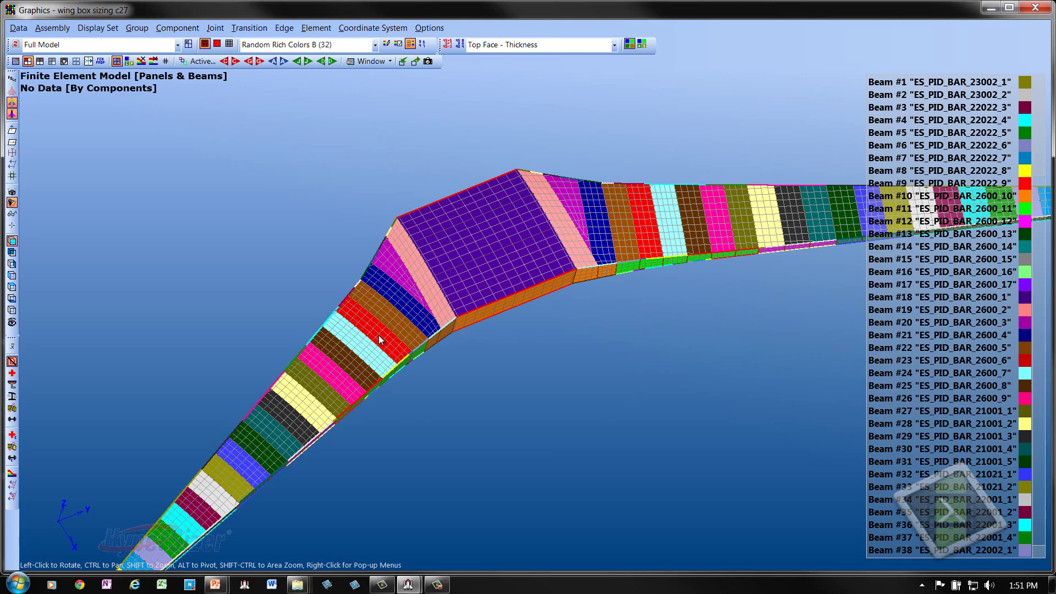
left_click(218, 44)
left_click_drag(193, 177, 210, 185)
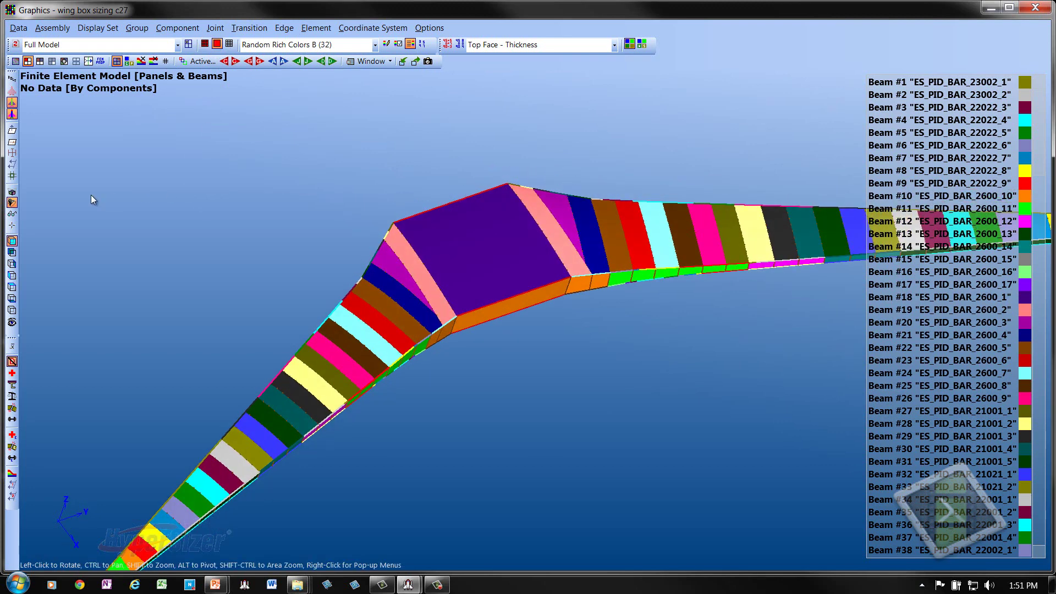
left_click(12, 215)
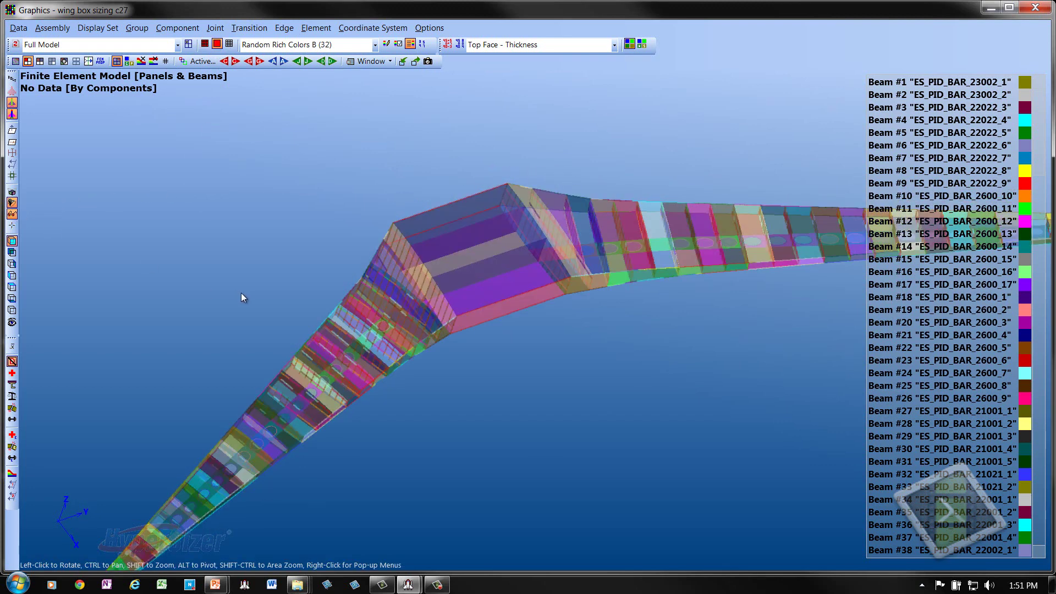
left_click_drag(244, 293, 146, 311)
scroll(226, 320, "up", 3)
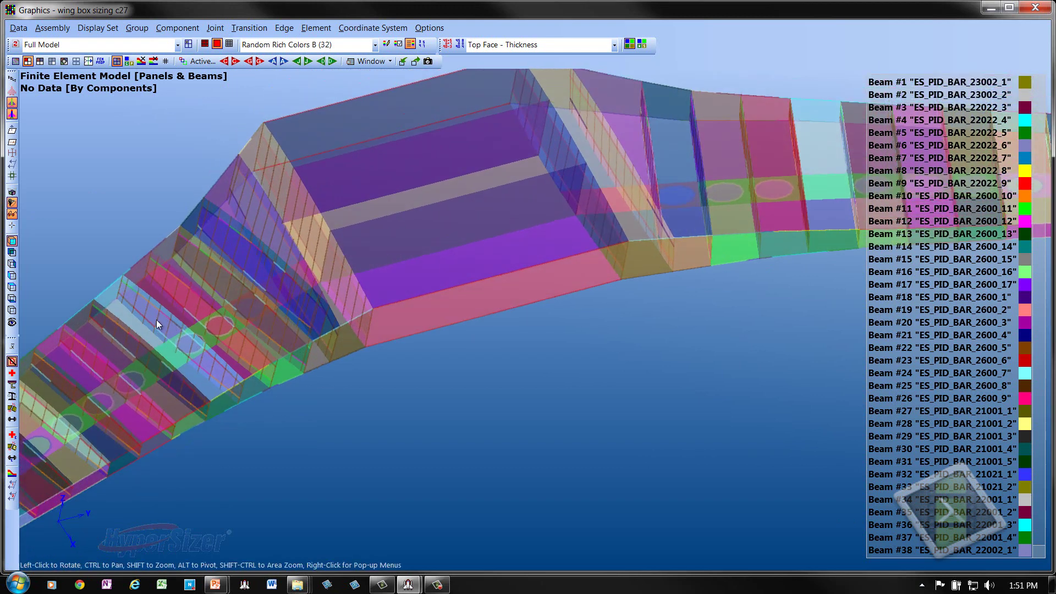
left_click_drag(142, 328, 135, 345)
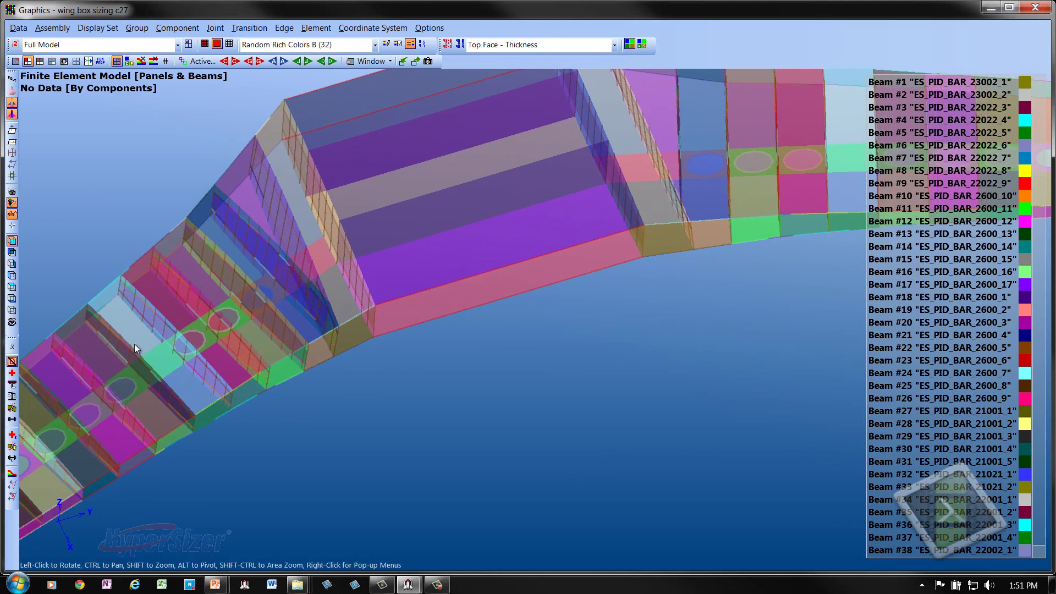
left_click(13, 114)
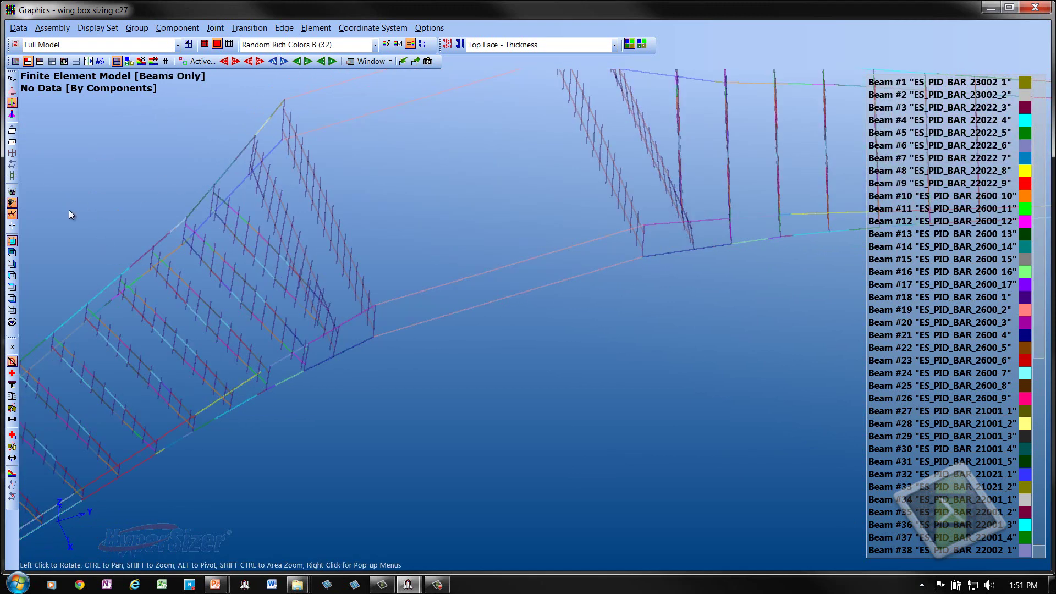
left_click(12, 213)
left_click_drag(245, 237, 254, 243)
scroll(254, 243, "down", 5)
scroll(370, 314, "down", 2)
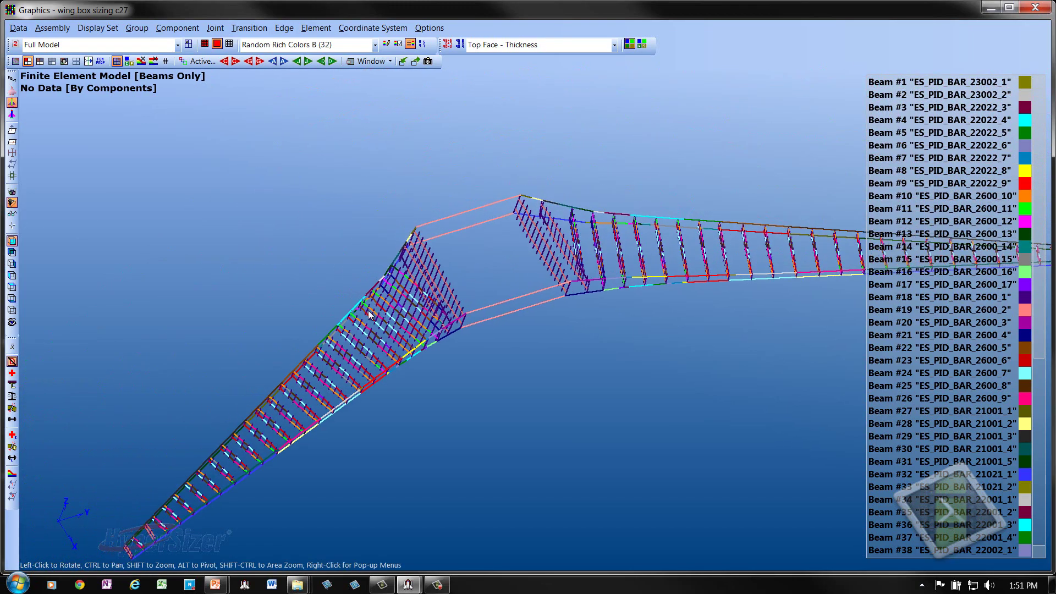
left_click_drag(382, 337, 371, 401)
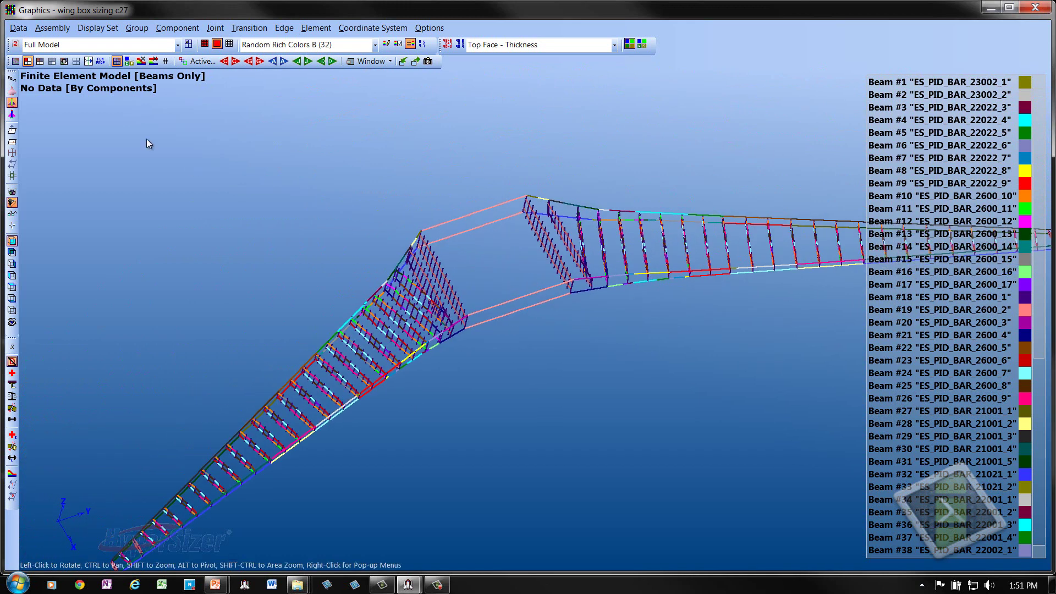
left_click(12, 114)
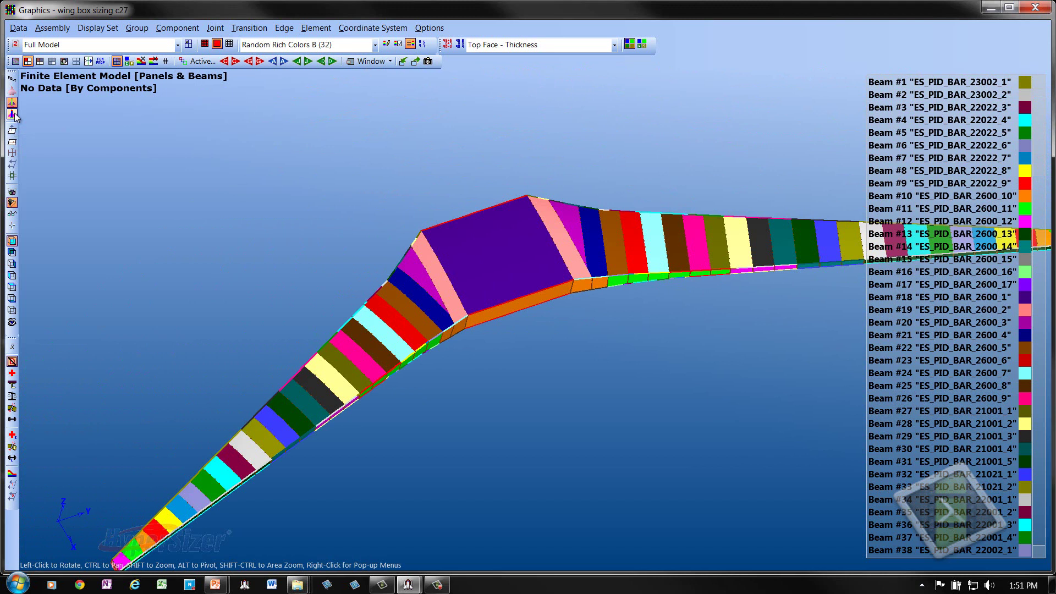
Contour the wing by Nx (panels) / M1 End A (beams) FEA loads
left_click(18, 27)
mouse_move(42, 94)
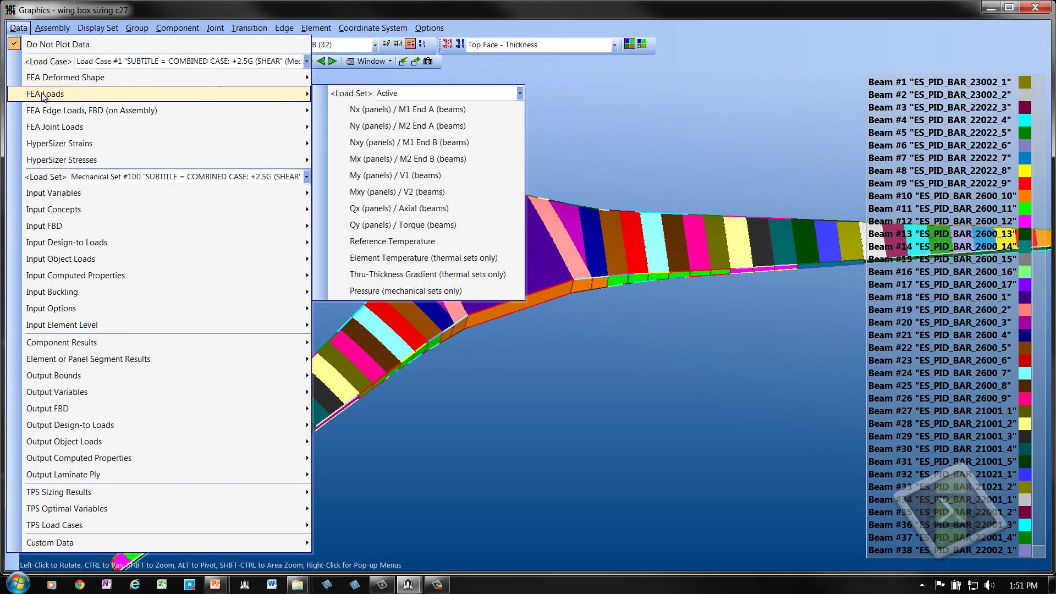
left_click(367, 111)
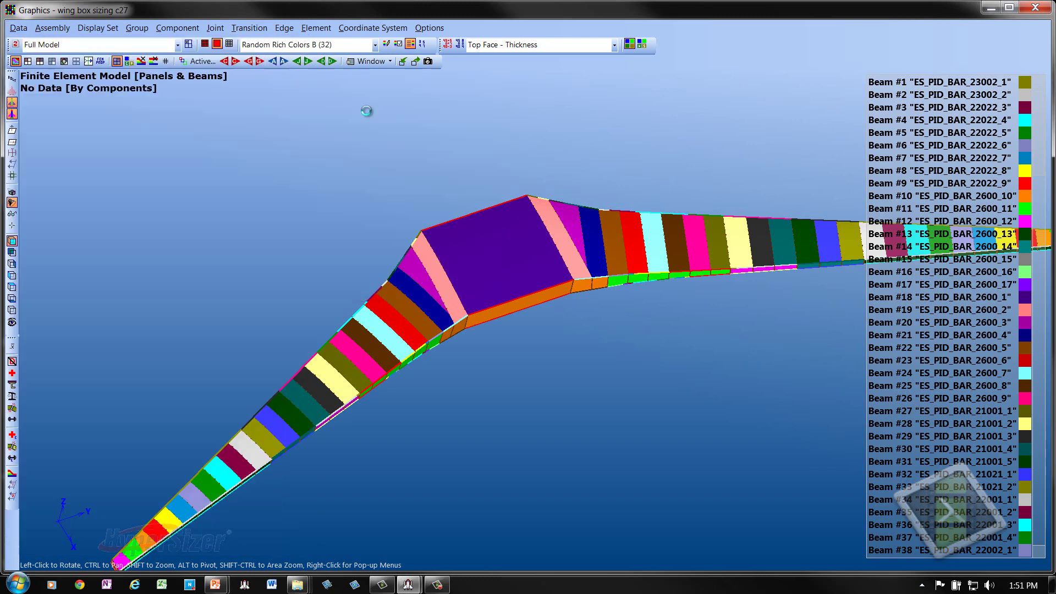
left_click_drag(358, 217, 362, 201)
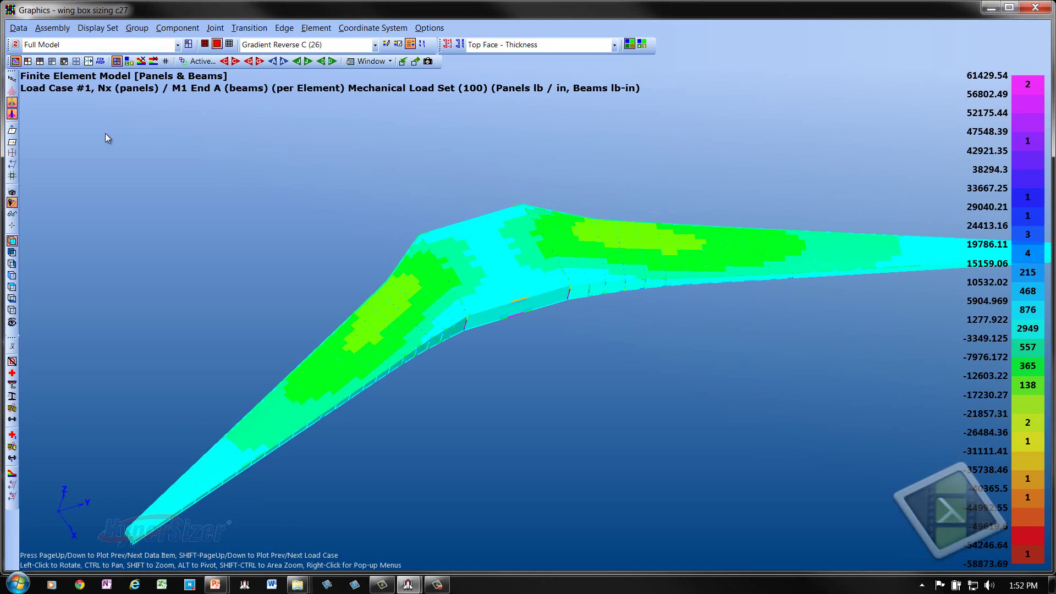
Hide the beams, round legend values to three digits, and show load case 2
left_click(12, 104)
left_click_drag(271, 186, 278, 187)
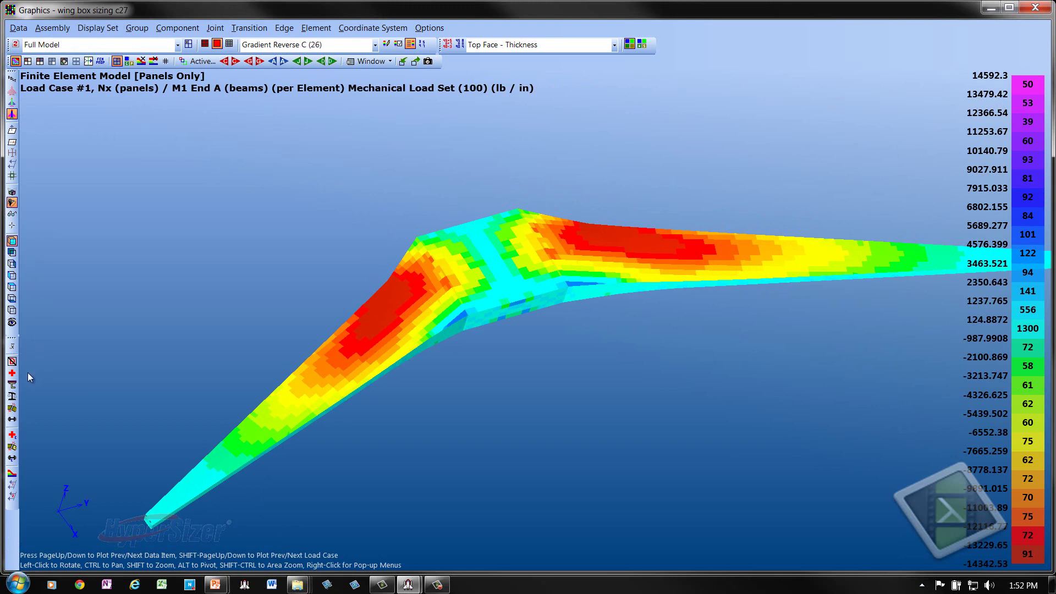
left_click(11, 346)
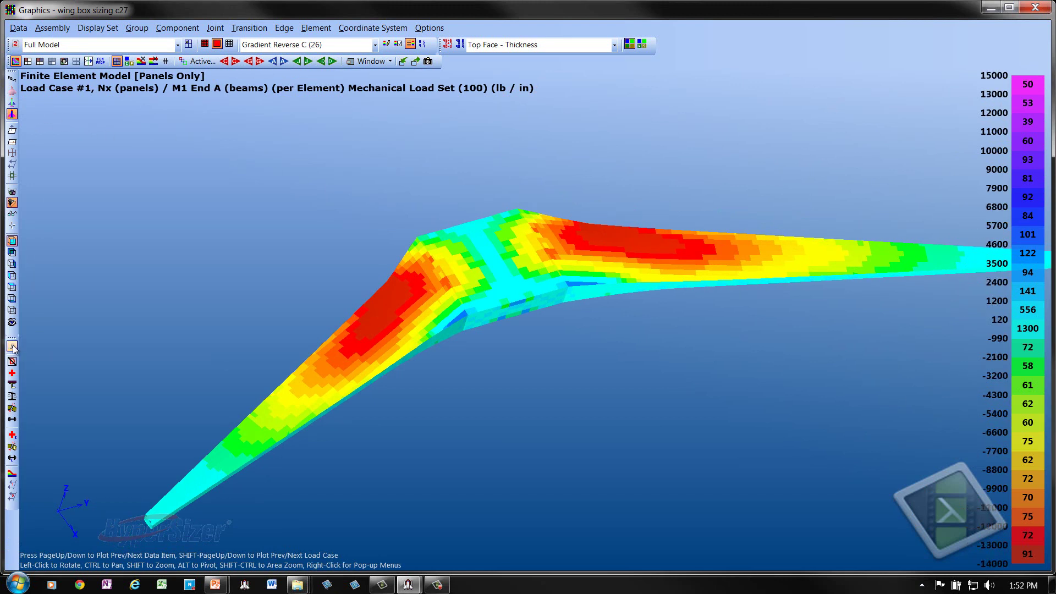
left_click(12, 346)
left_click_drag(608, 207, 615, 205)
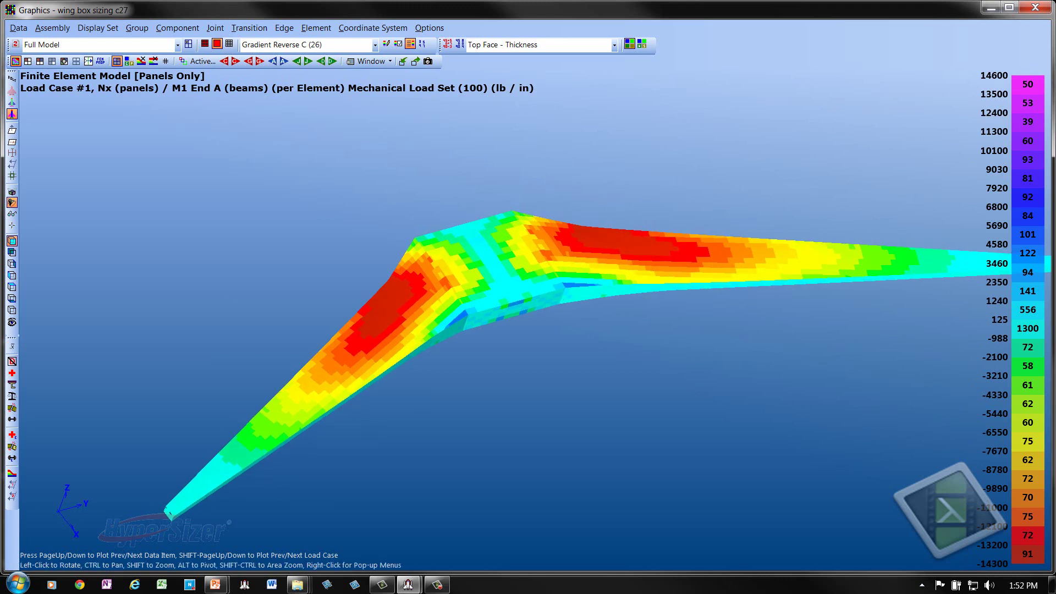
mouse_move(1028, 559)
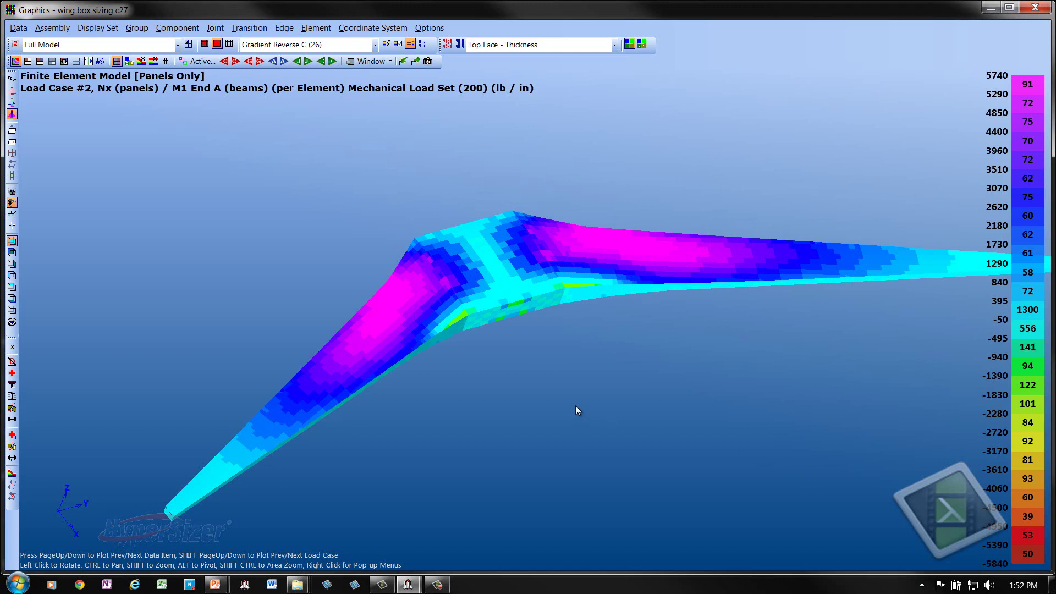
mouse_move(1034, 92)
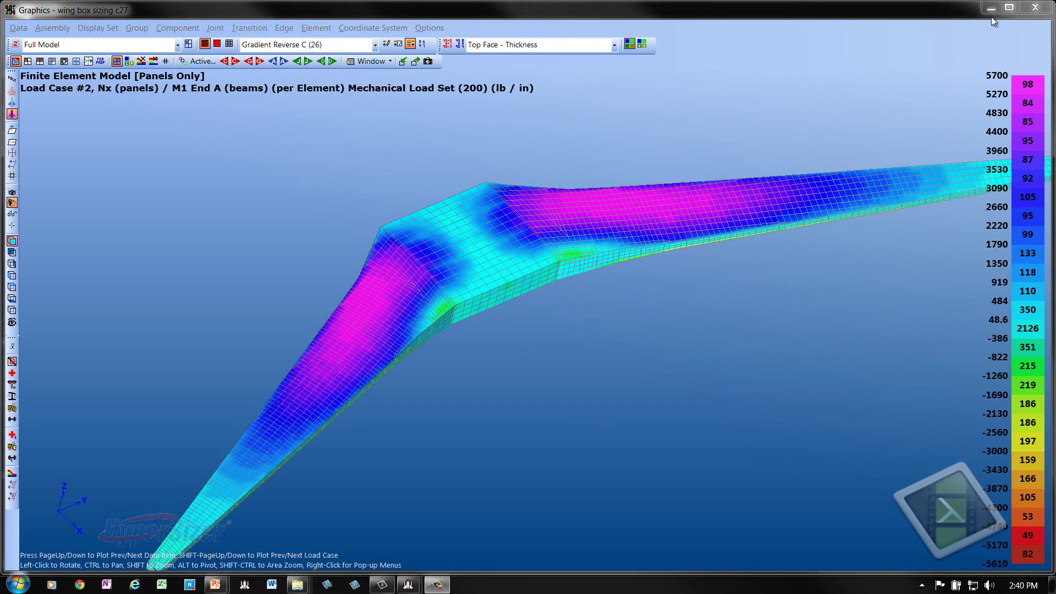
Minimize Graphics and Project Setup, and open the Sizing Form with the Database Explorer hidden
left_click(990, 9)
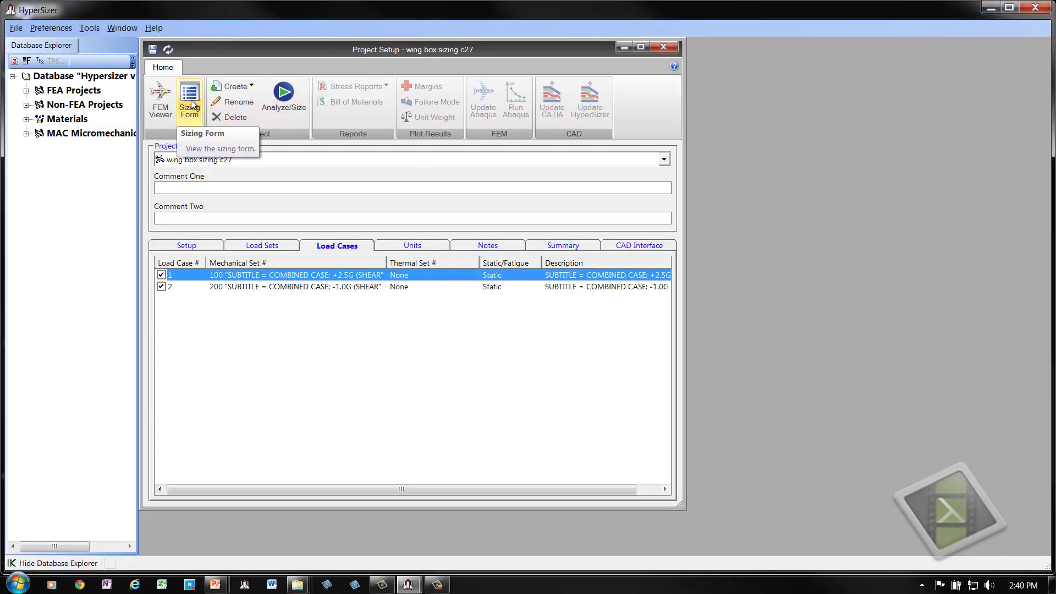
left_click(191, 103)
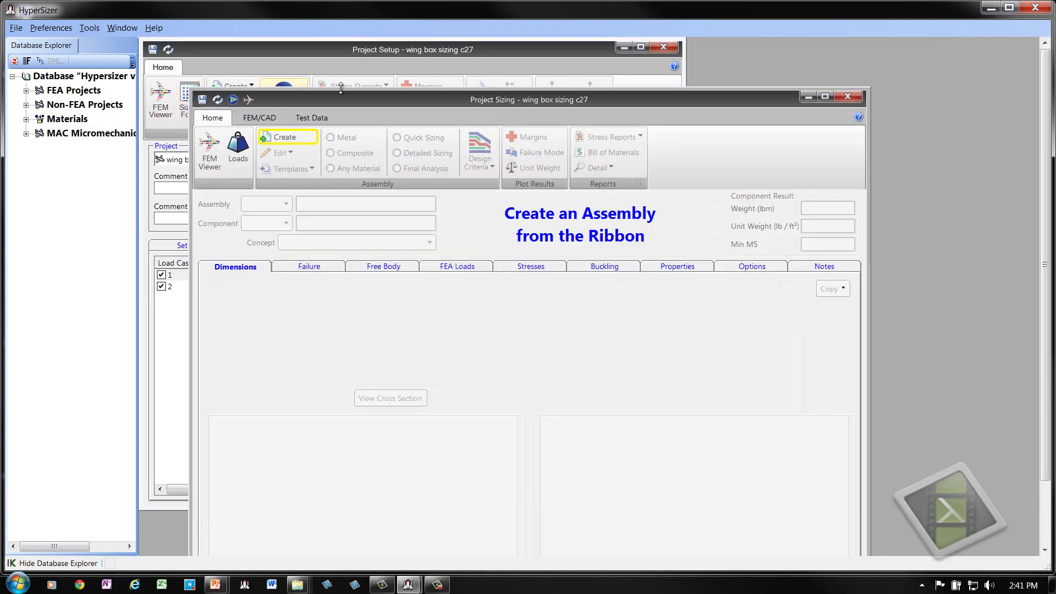
left_click_drag(339, 102, 341, 54)
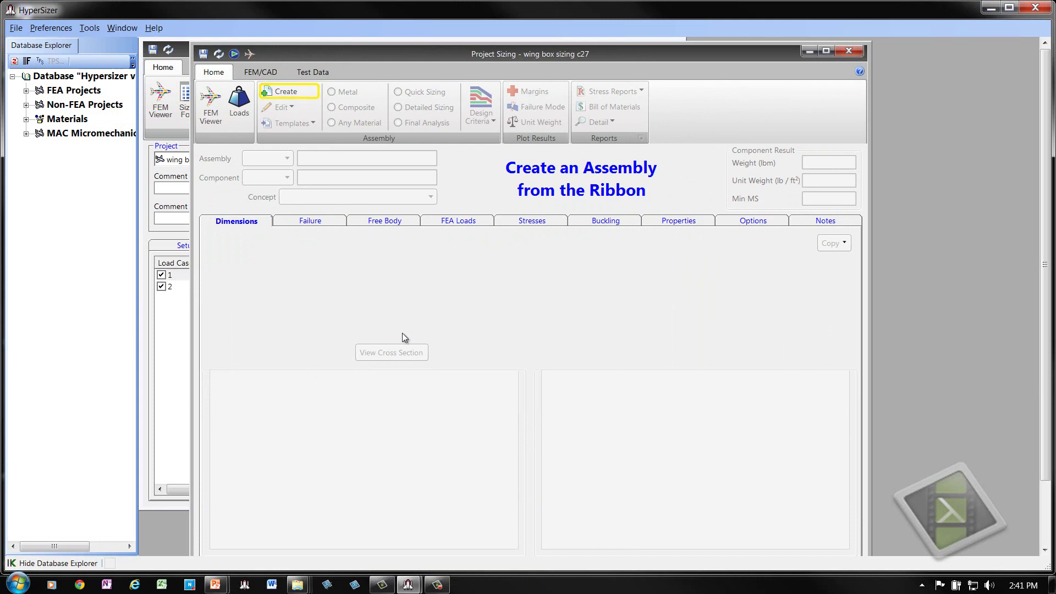
left_click(39, 563)
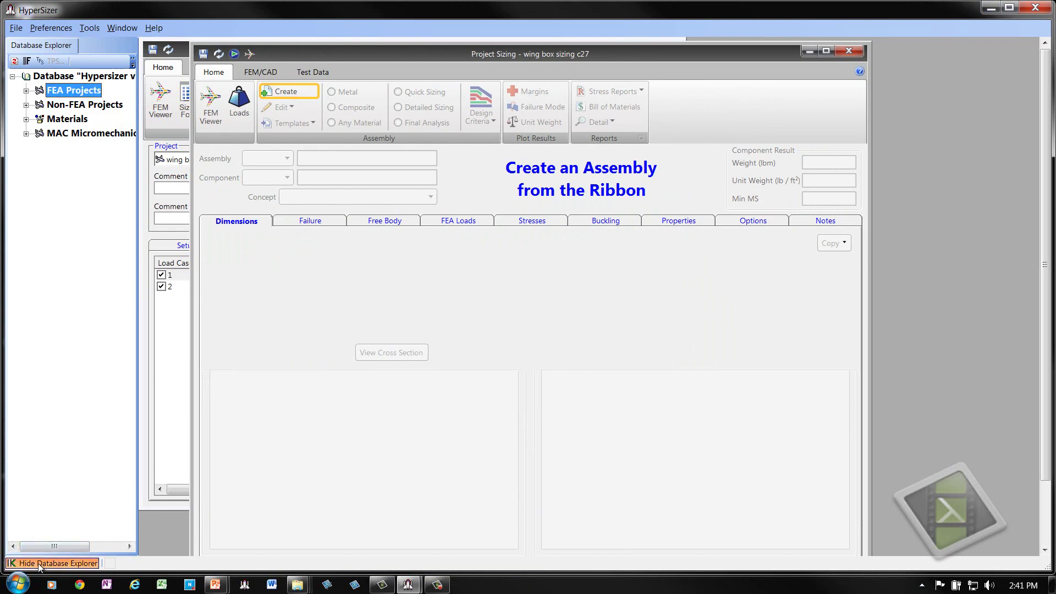
left_click(41, 408)
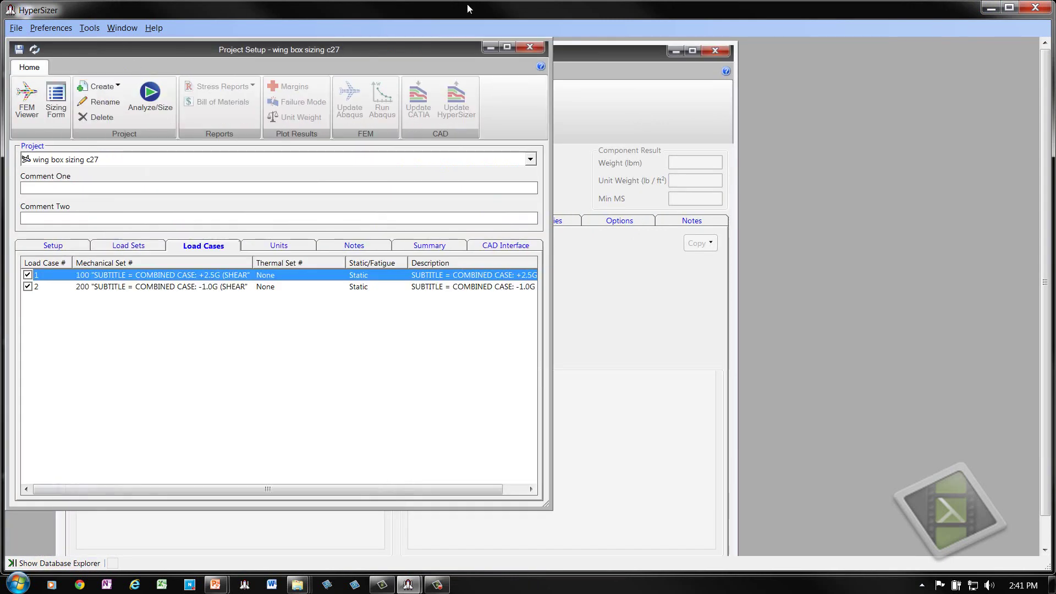
left_click(489, 48)
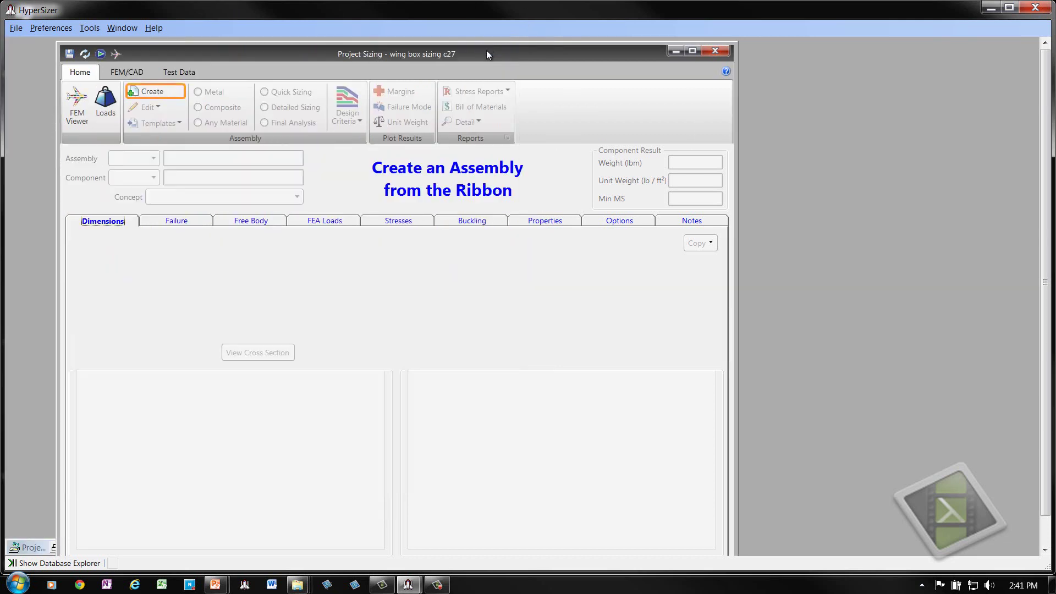
left_click_drag(486, 50, 561, 40)
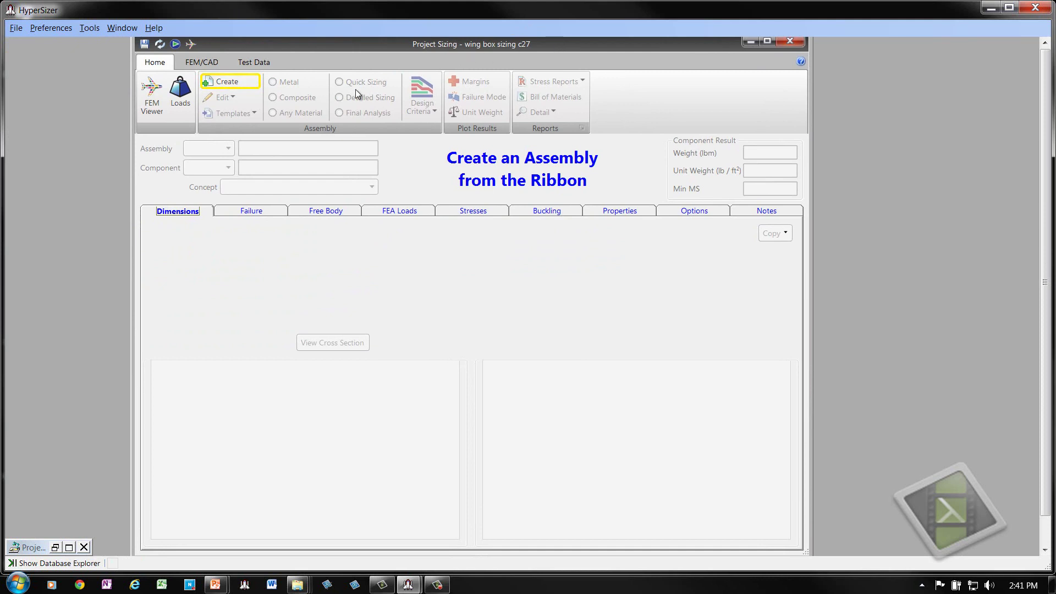
Start Assembly #1, with mirroring off and No Data, so one wing shows by component
left_click(220, 83)
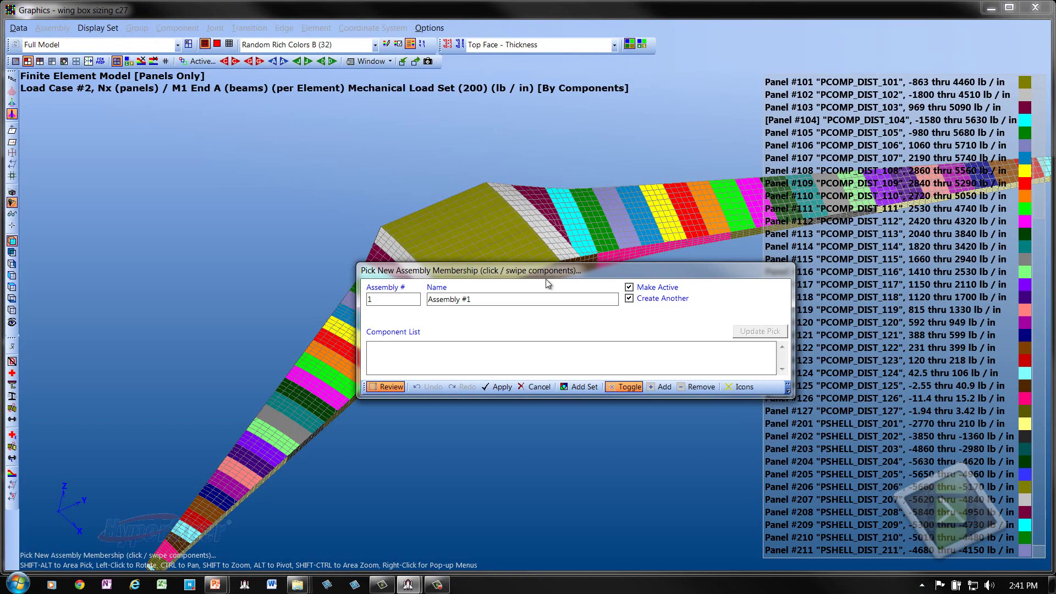
left_click_drag(542, 278, 231, 116)
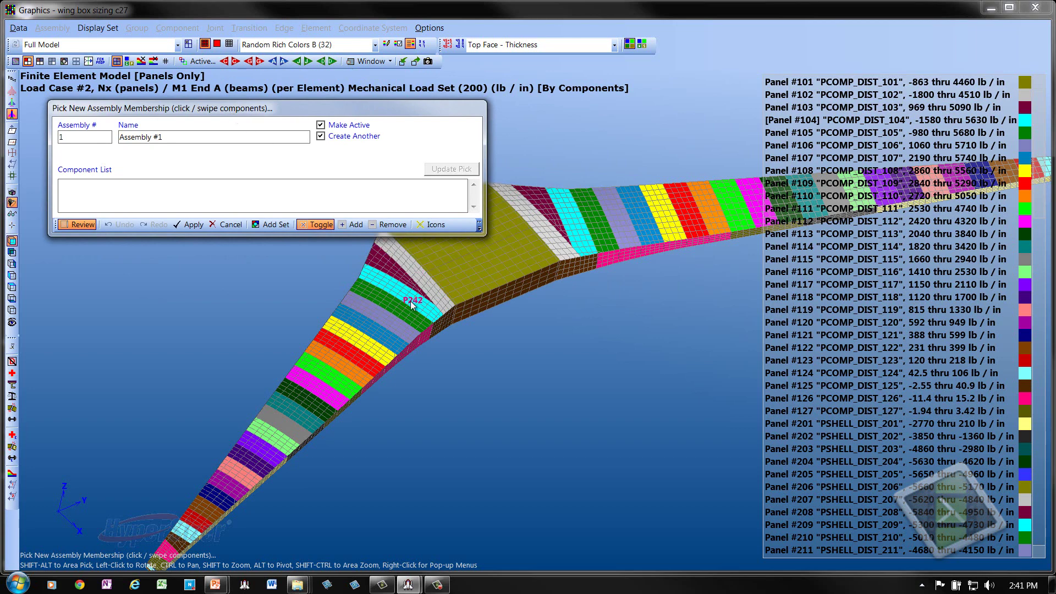
left_click_drag(489, 356, 492, 358)
right_click(493, 358)
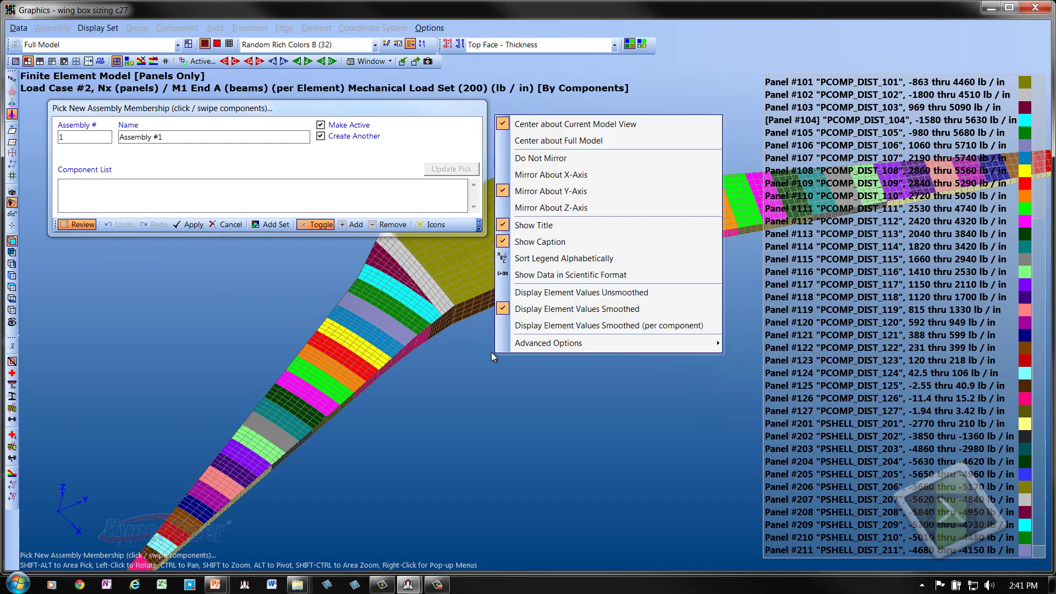
left_click(566, 162)
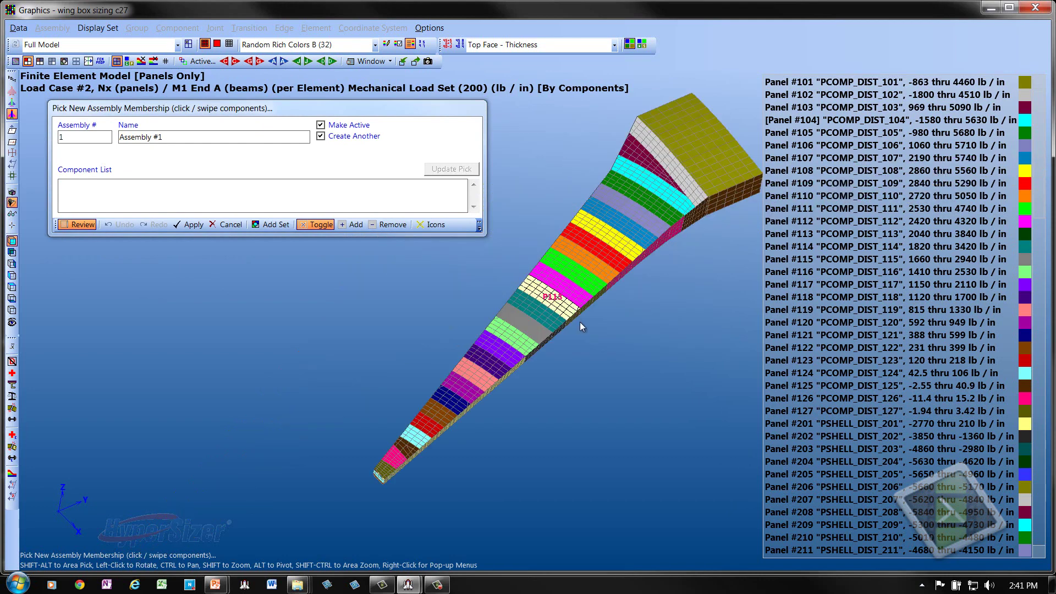
left_click_drag(572, 275, 546, 323)
left_click_drag(636, 415, 551, 425)
scroll(584, 392, "up", 2)
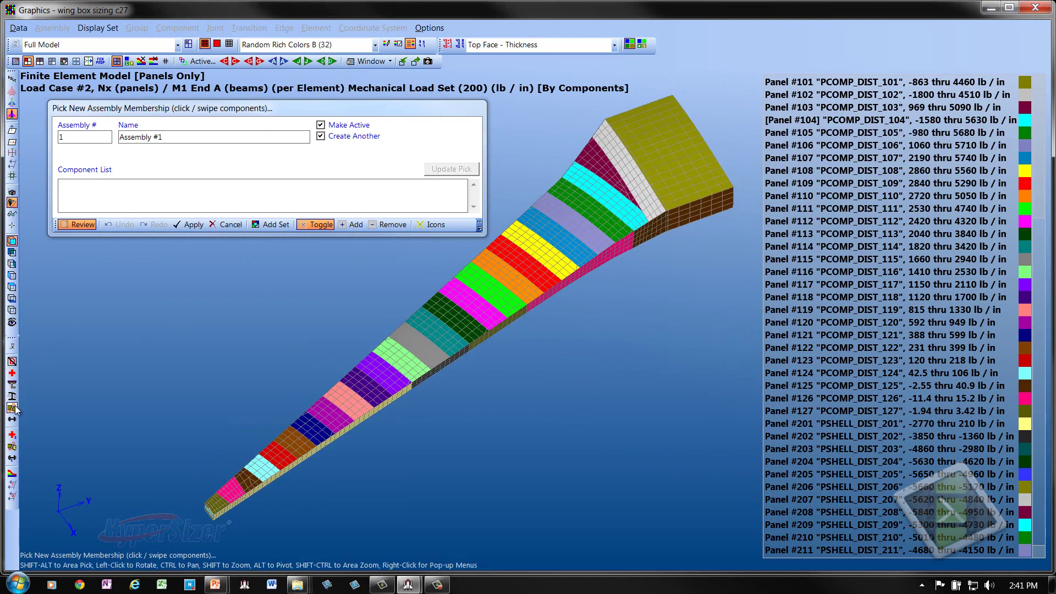
left_click(12, 362)
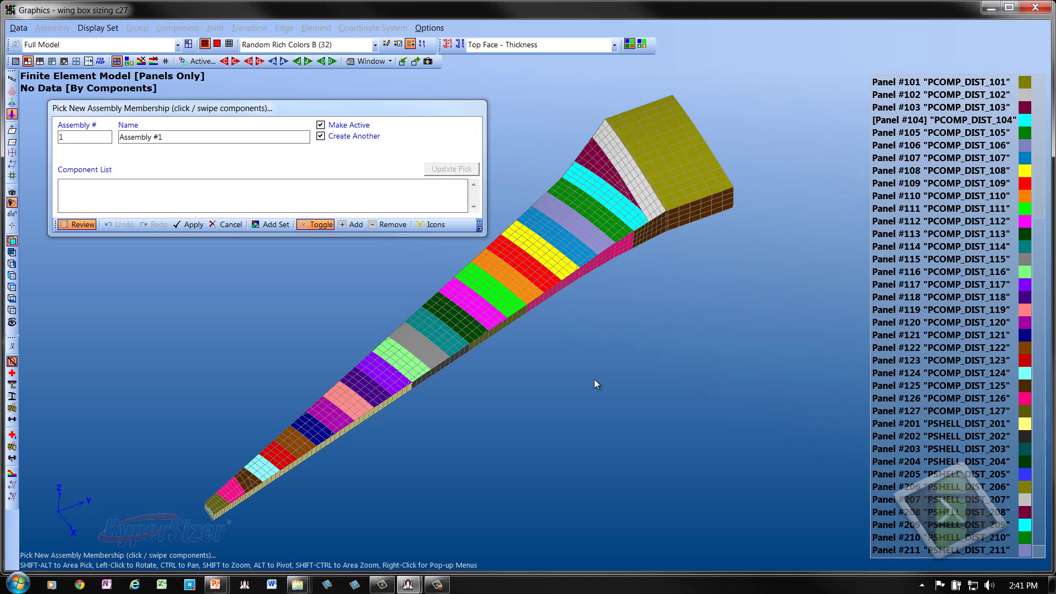
Pick panels 803 and 703, replace the list with 106:123, and name it 'Upper Surface'
left_click(477, 315)
left_click(456, 322)
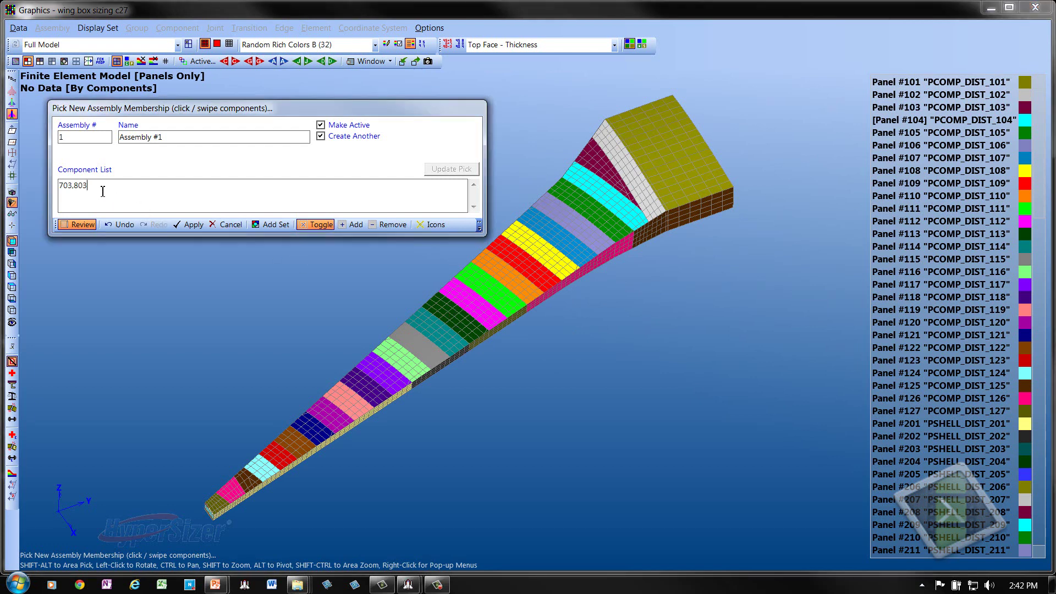
left_click_drag(114, 196, 45, 194)
type("106:123")
left_click_drag(141, 137, 193, 152)
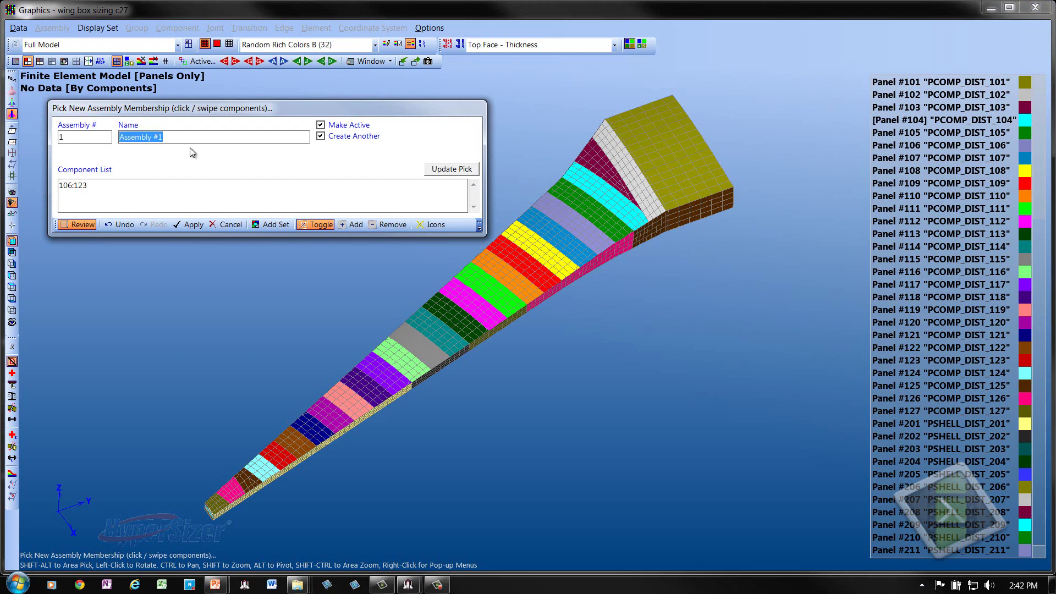
type("Upper S")
type("urface")
Apply the component list, show icons, turn off Create Another, and create the assembly
left_click(445, 169)
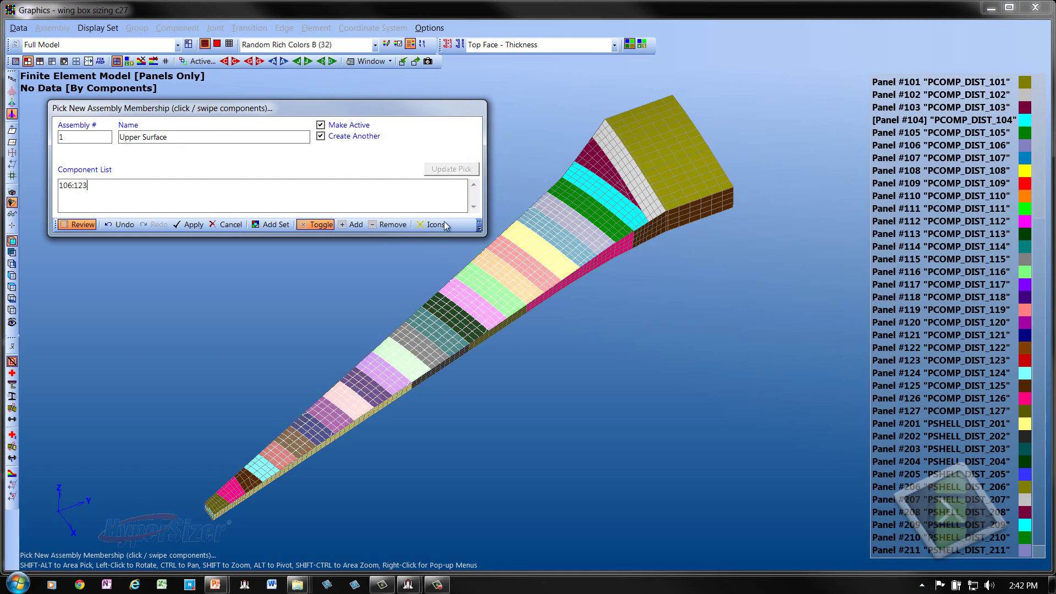
left_click(354, 273)
left_click_drag(354, 273, 327, 259)
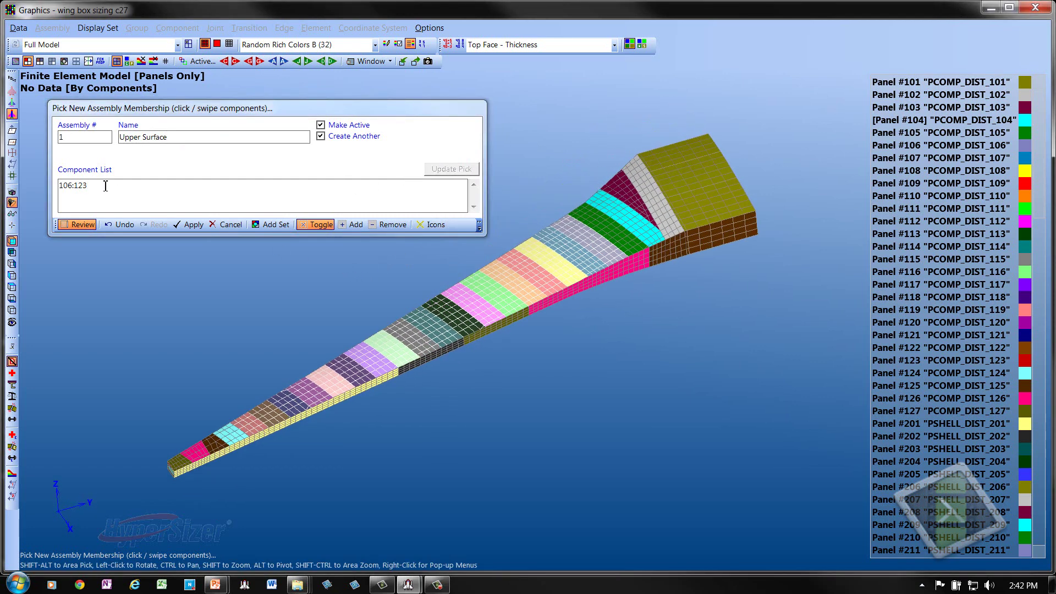
left_click(425, 225)
mouse_move(420, 265)
left_mouse_down()
mouse_move(397, 277)
mouse_move(418, 273)
left_mouse_up()
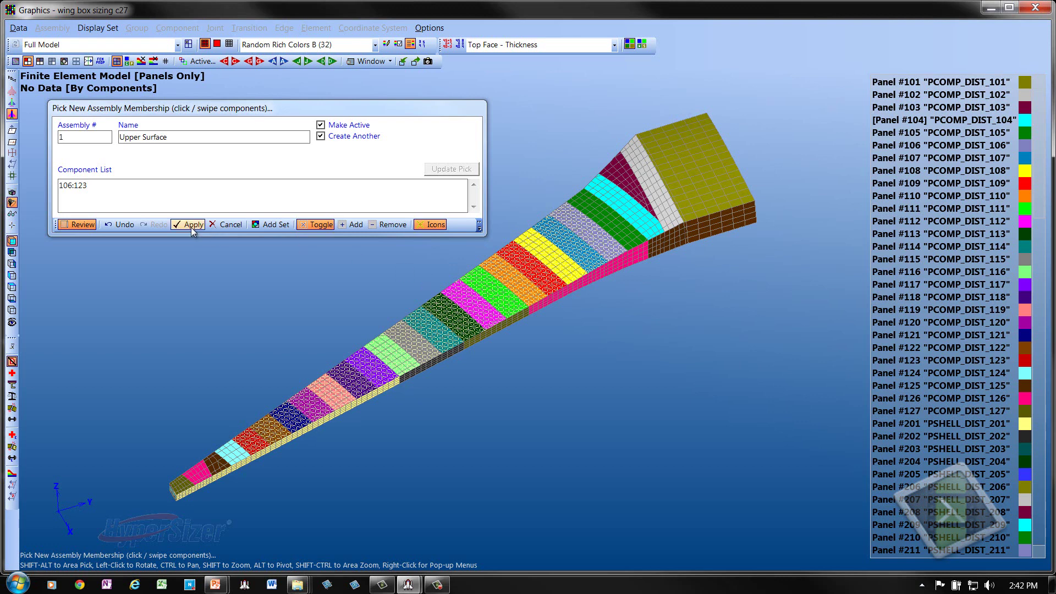
left_click(321, 138)
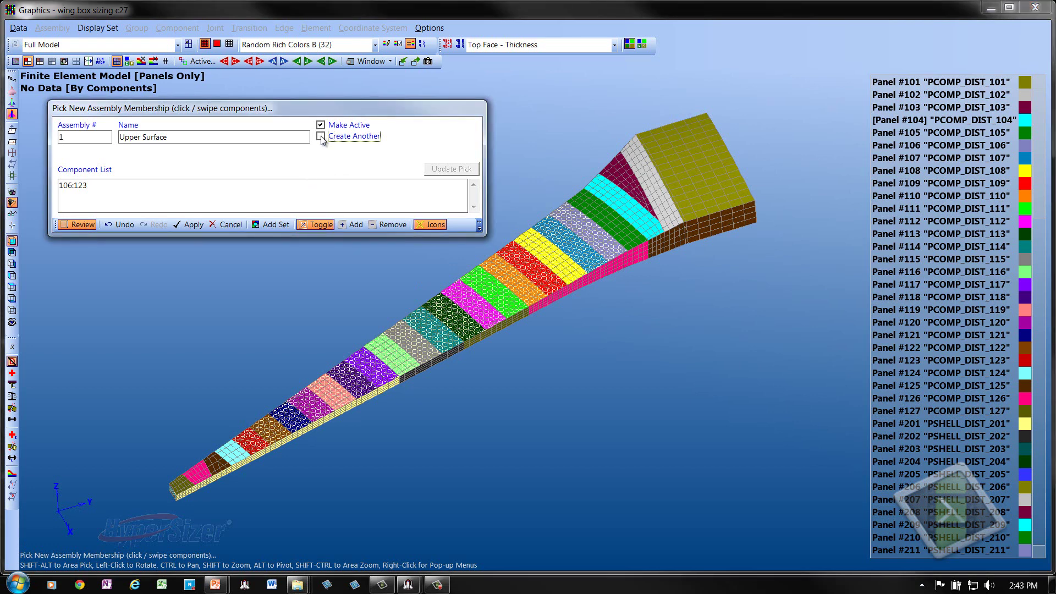
left_click(192, 225)
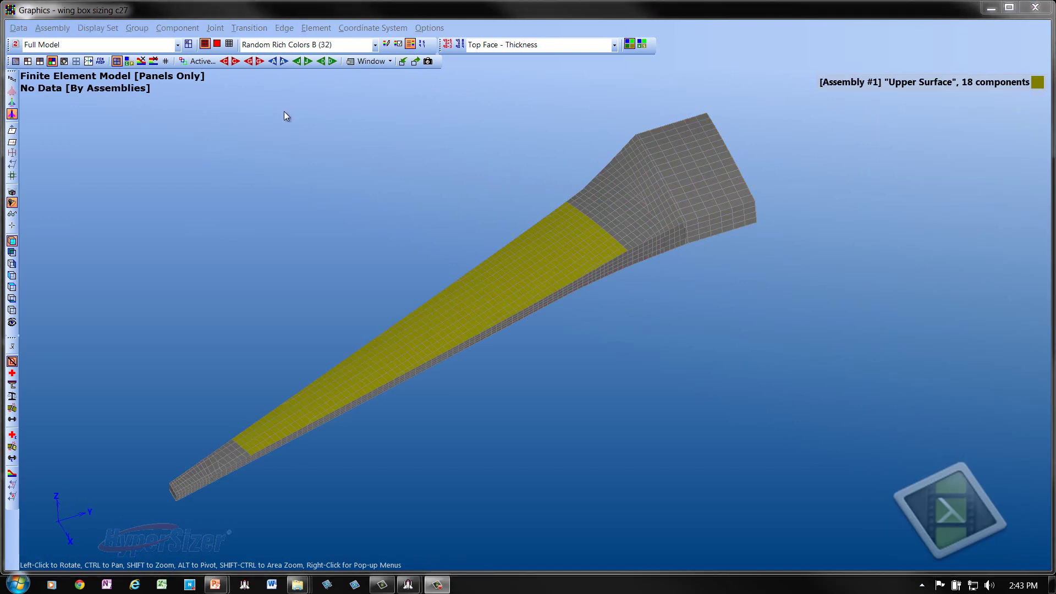
Colour the wing by component, show Assembly on Full Model, and turn on boundaries and P106–P123 labels
left_click_drag(312, 118, 271, 136)
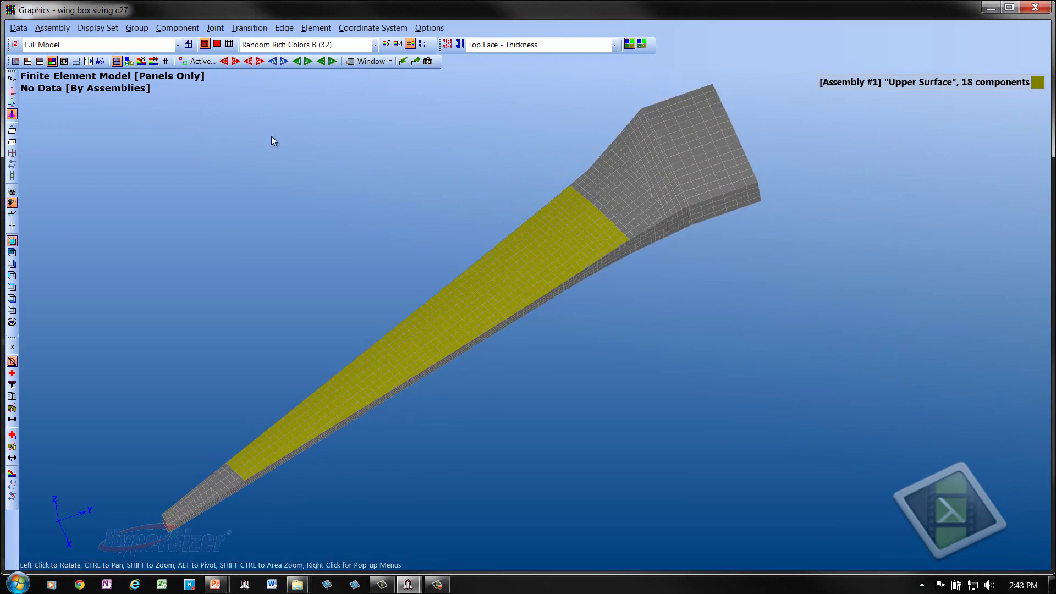
left_click(28, 61)
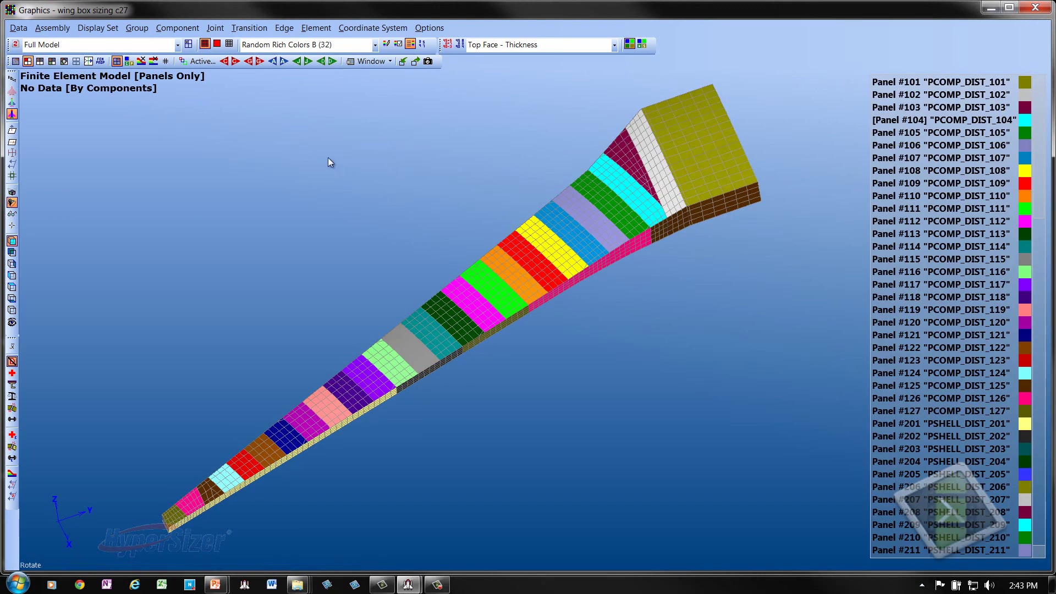
left_click(177, 45)
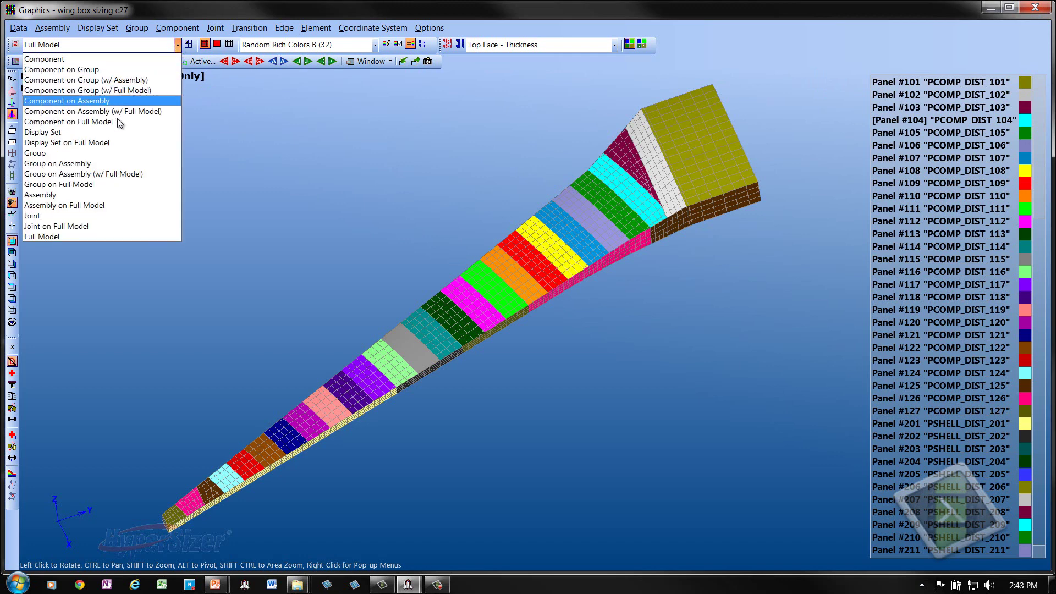
left_click(98, 206)
mouse_move(235, 203)
left_mouse_down()
mouse_move(235, 191)
mouse_move(235, 222)
left_mouse_up()
left_click(11, 175)
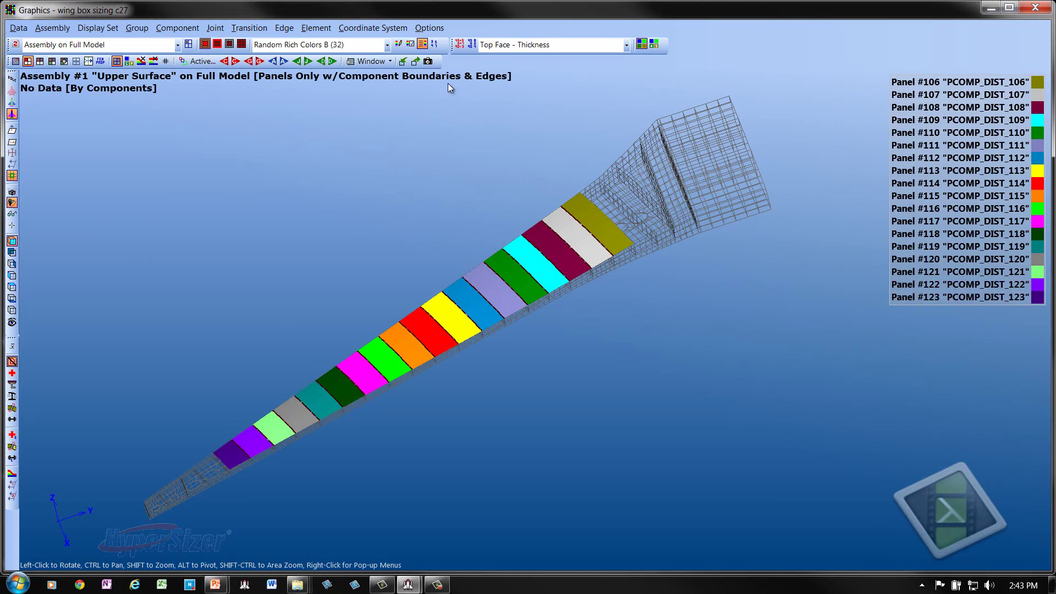
left_click(435, 44)
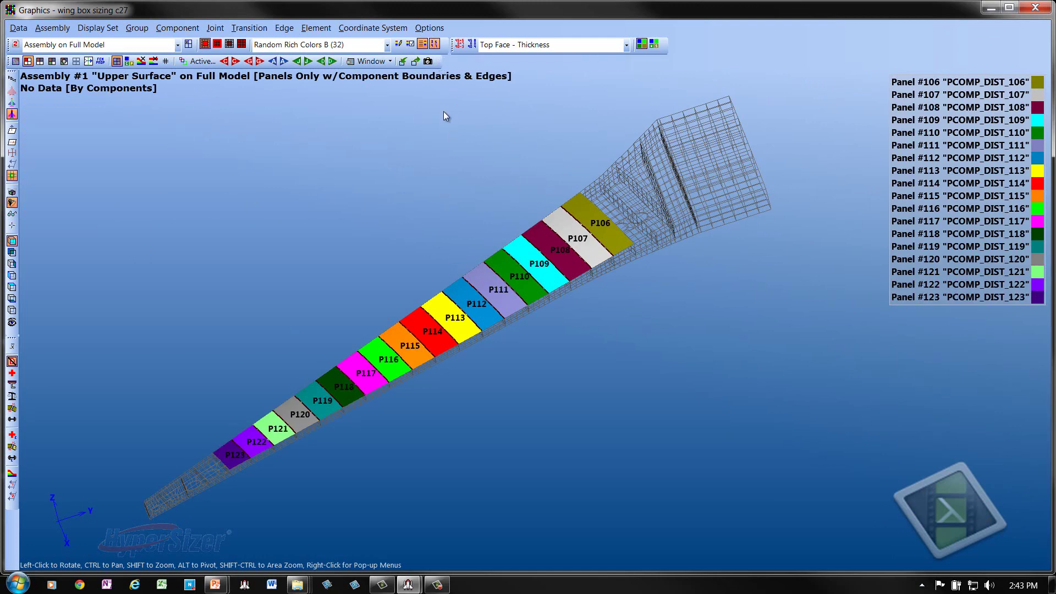
scroll(439, 172, "up", 2)
scroll(437, 167, "up", 1)
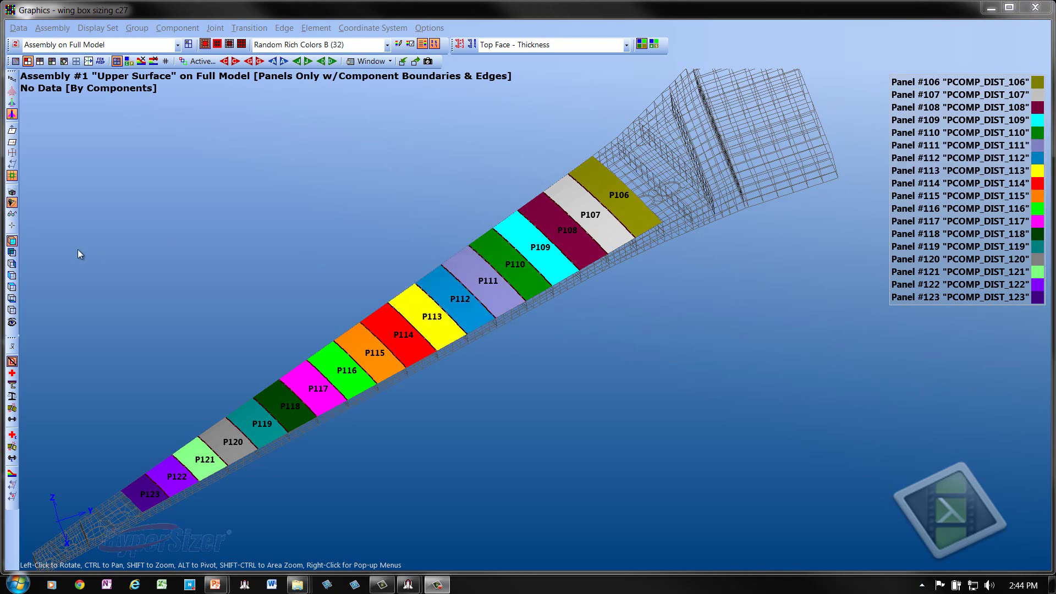
Show buckling lengths, limit the display to the Assembly's panels, and draw them semi-transparent
left_click(12, 153)
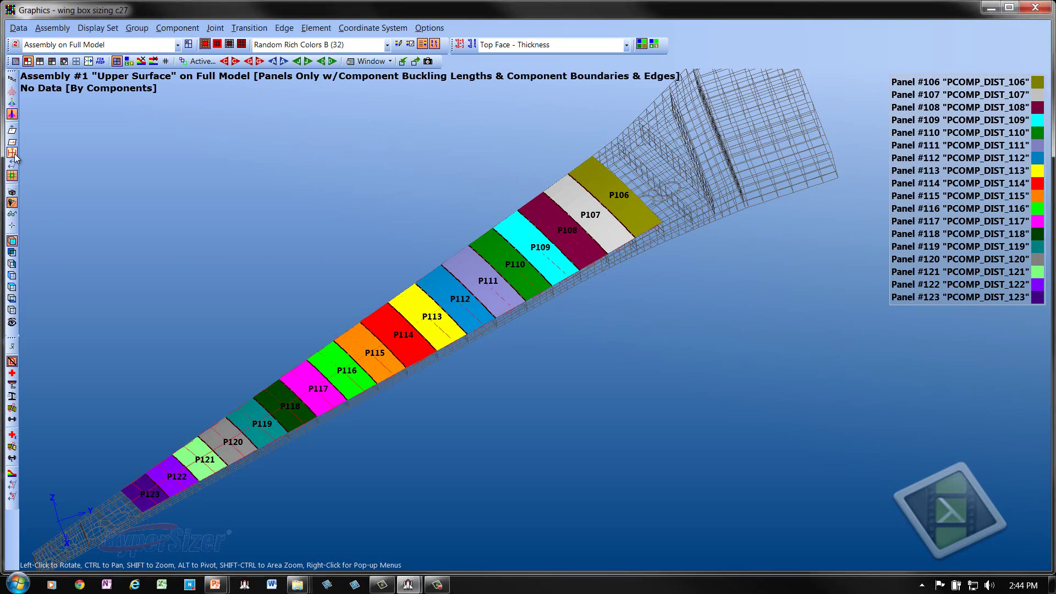
left_click(177, 44)
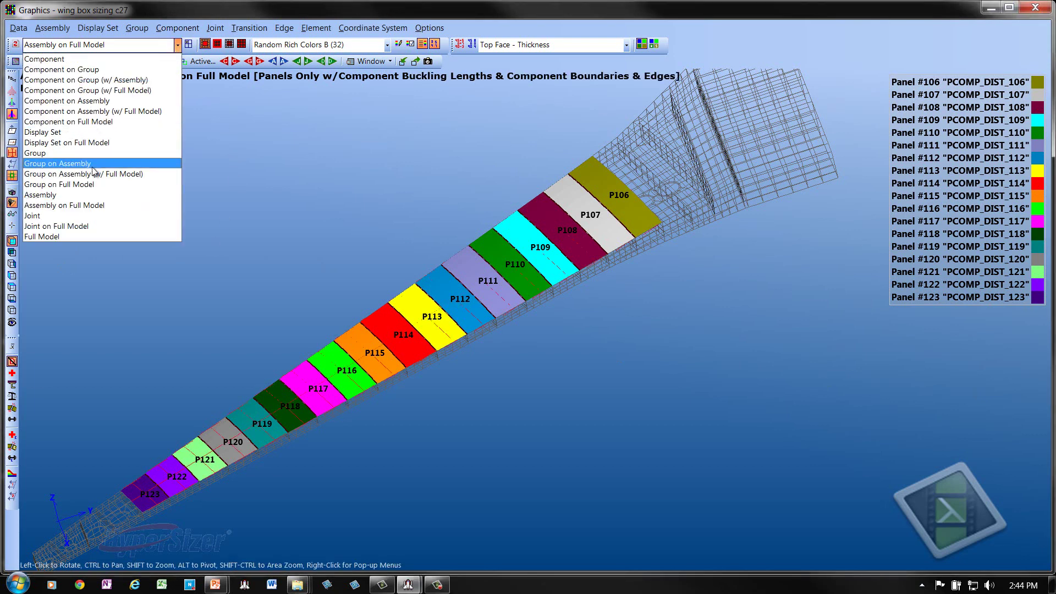
left_click(81, 196)
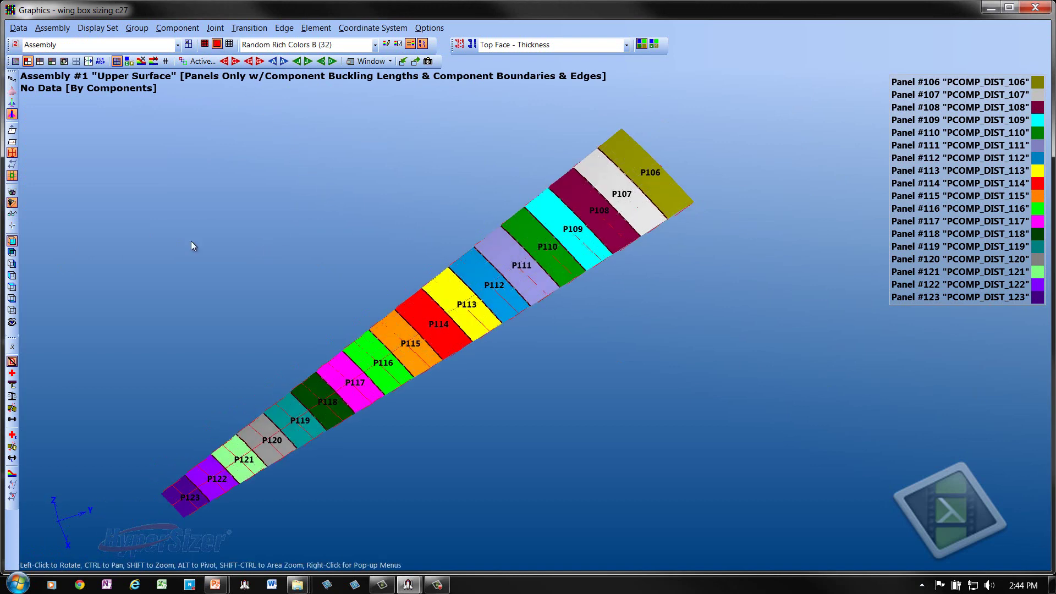
left_click(11, 214)
scroll(283, 244, "up", 5)
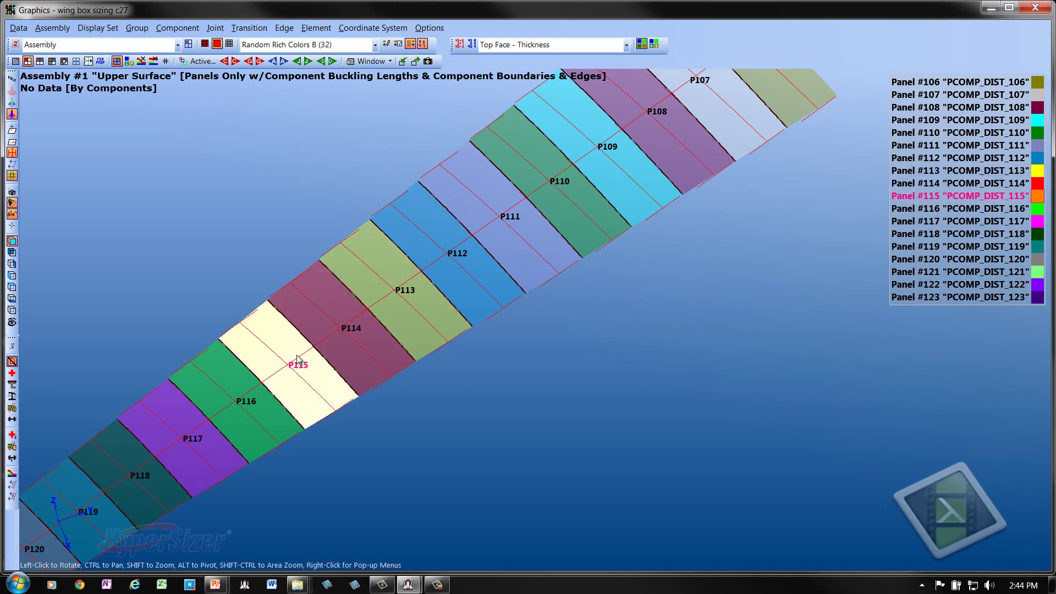
scroll(229, 302, "down", 1)
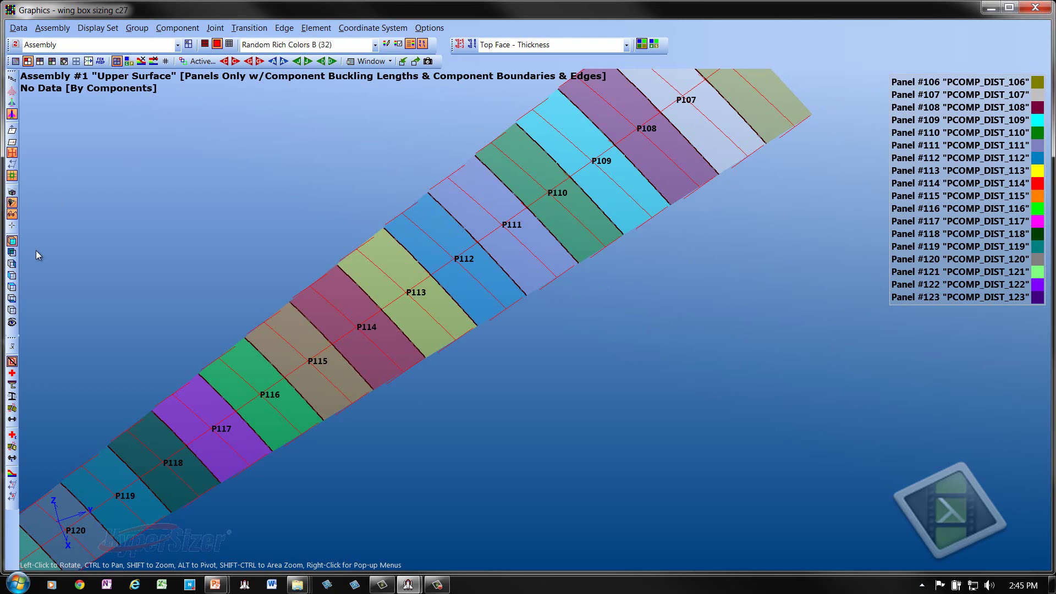
Show element material directions and hide component buckling lengths on the Upper Surface panels
left_click(16, 143)
left_click(12, 153)
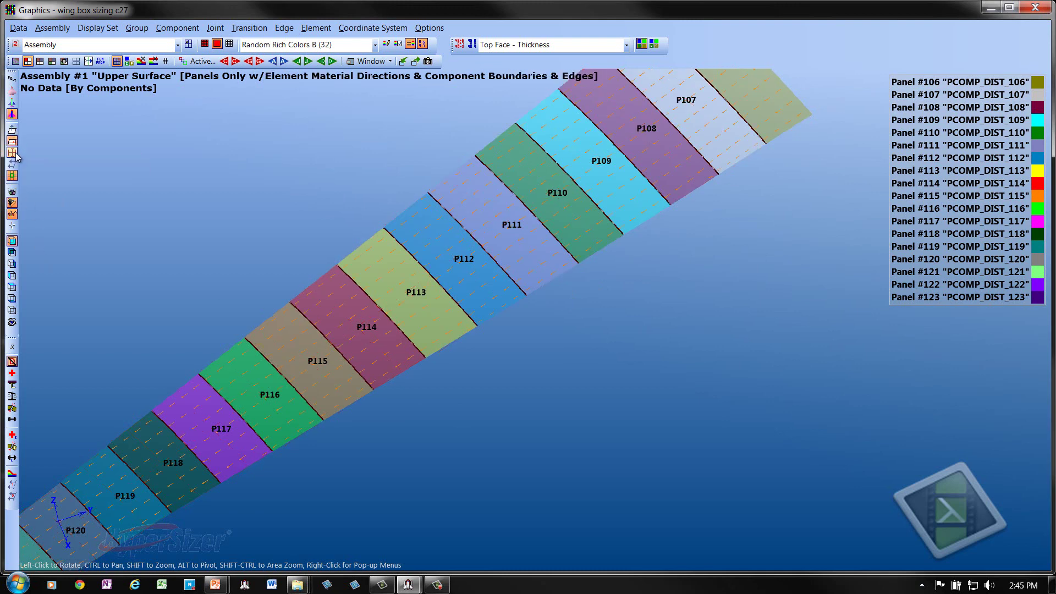
left_click_drag(220, 218, 441, 436)
scroll(419, 384, "up", 5)
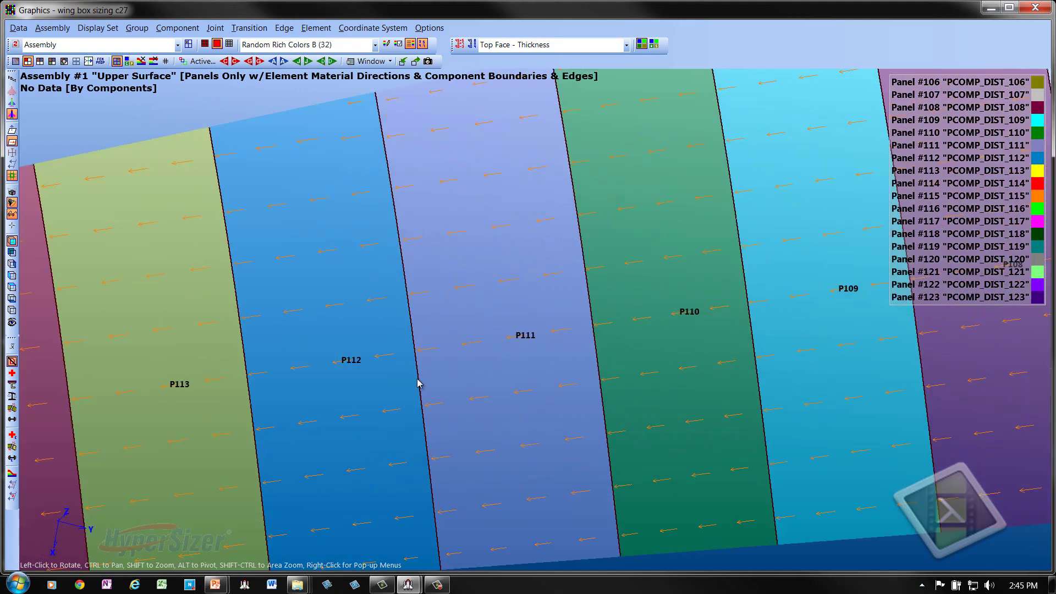
Draw the panels in solid colour with the element mesh, select P113, and show element normals
left_click(12, 215)
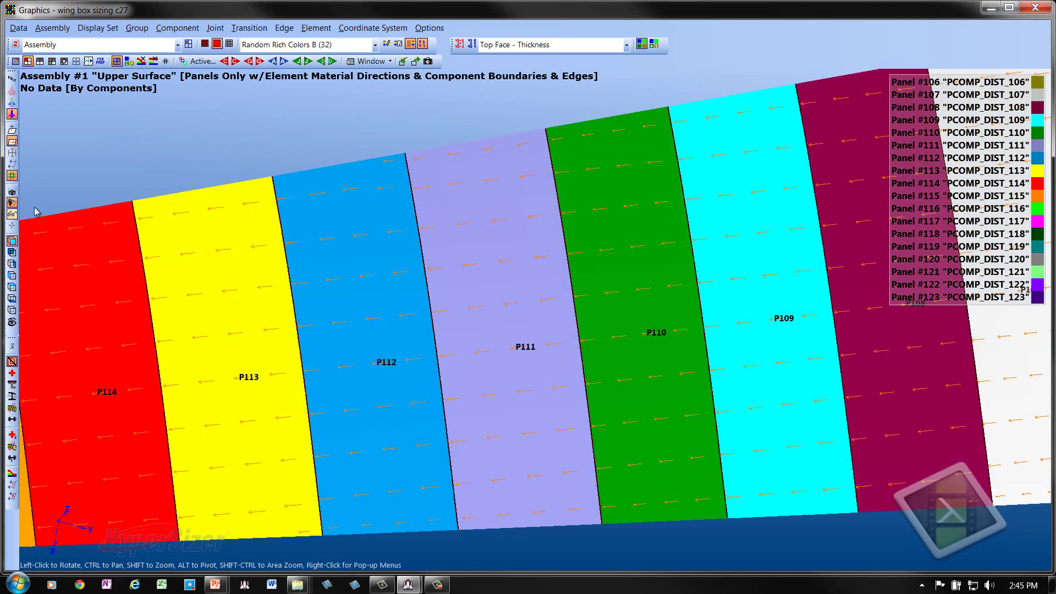
left_click(209, 44)
left_click(236, 294)
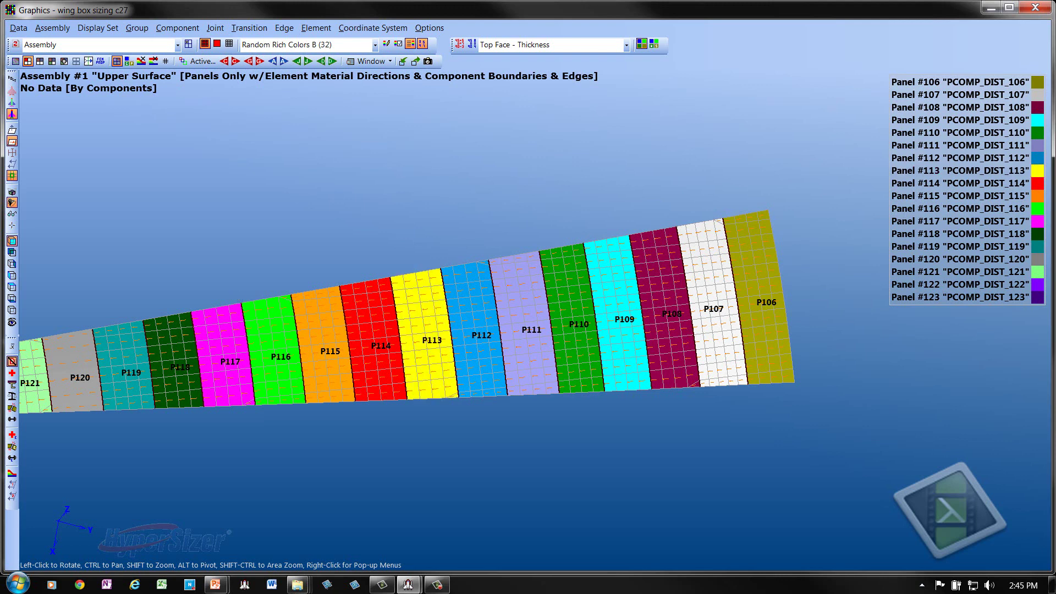
left_click_drag(495, 219, 464, 217)
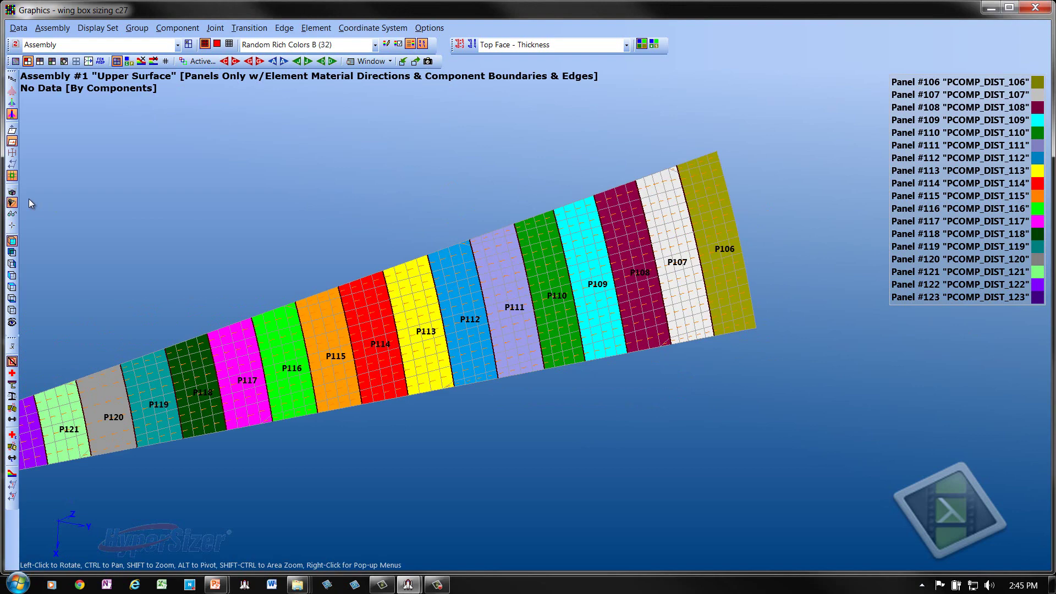
left_click(12, 129)
Hide material directions, inspect the element normals from several angles, then minimize the Graphics window
left_click(12, 141)
left_click_drag(208, 181, 230, 166)
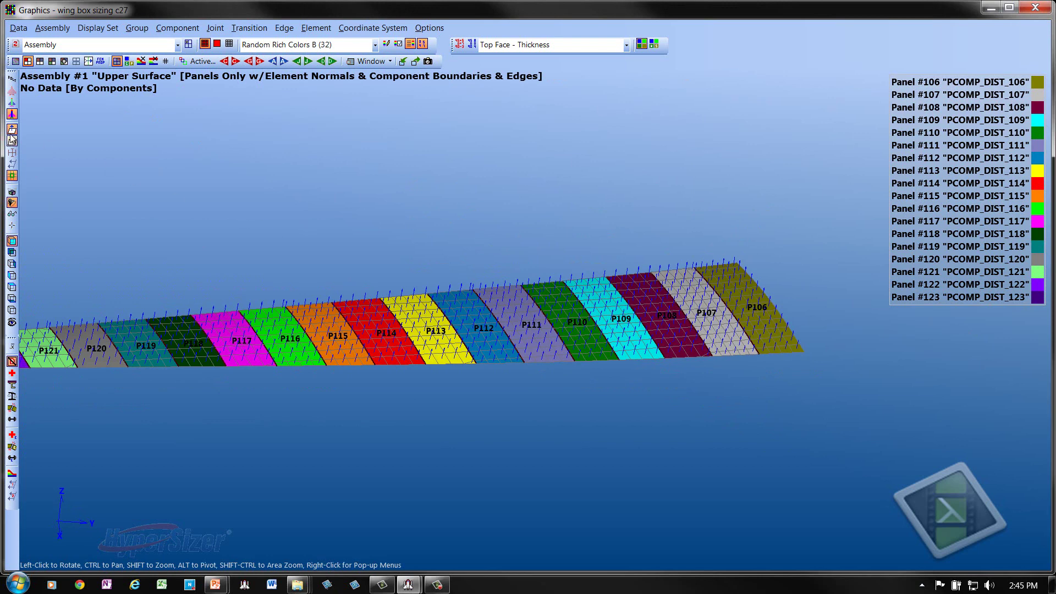
scroll(269, 237, "up", 2)
scroll(269, 237, "up", 2)
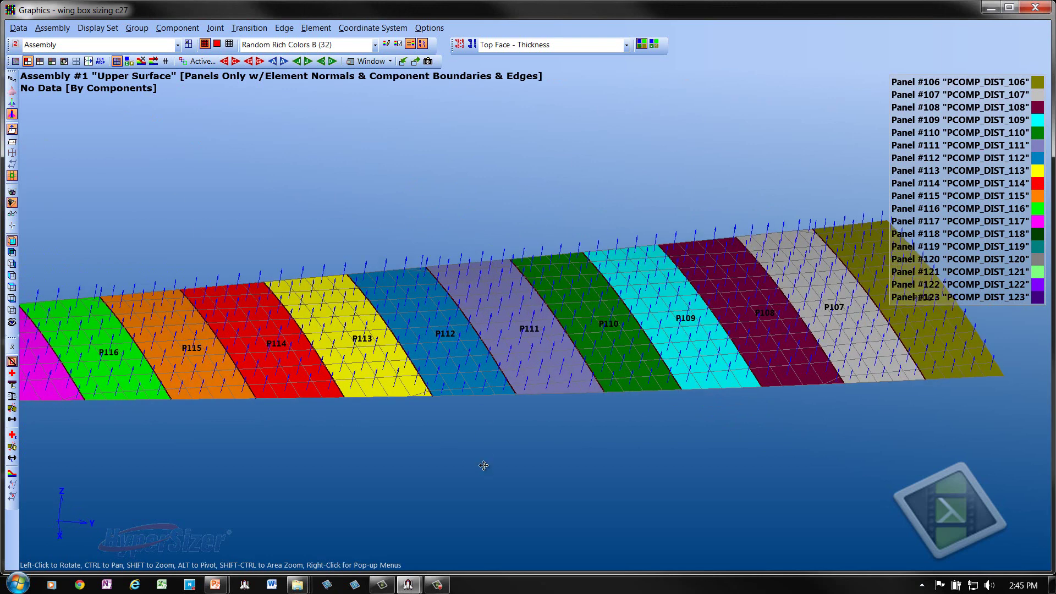
left_click_drag(484, 464, 436, 436)
left_click_drag(501, 438, 377, 434)
left_click_drag(441, 382, 473, 427)
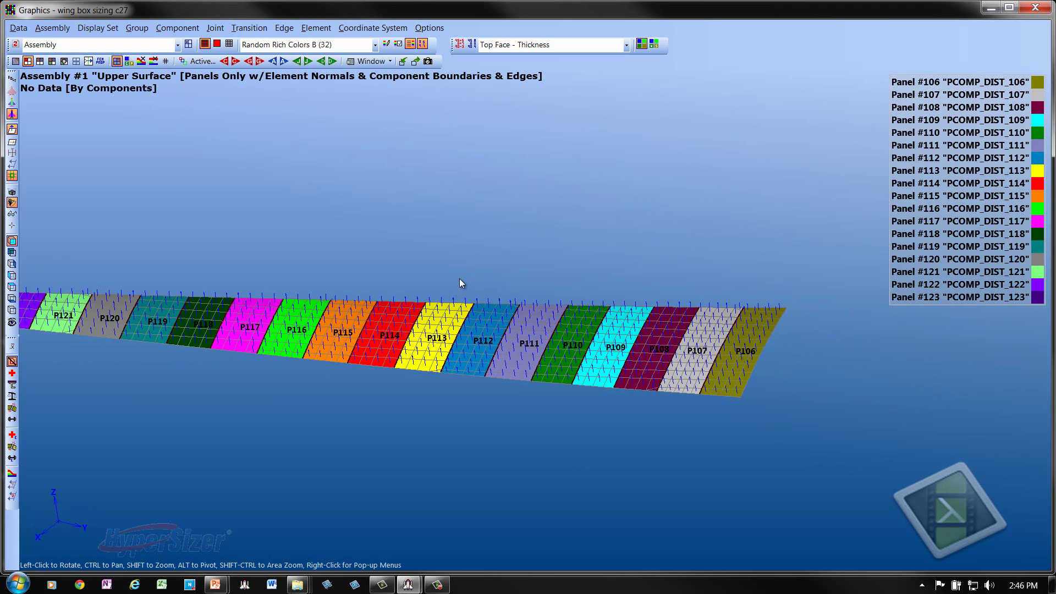
left_click_drag(488, 252, 520, 232)
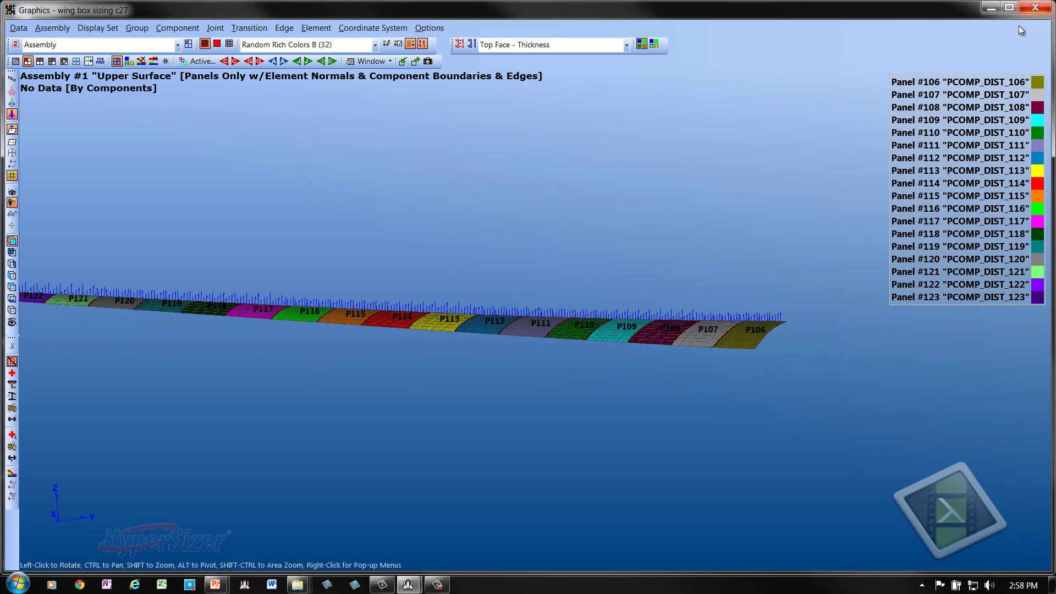
left_click(992, 11)
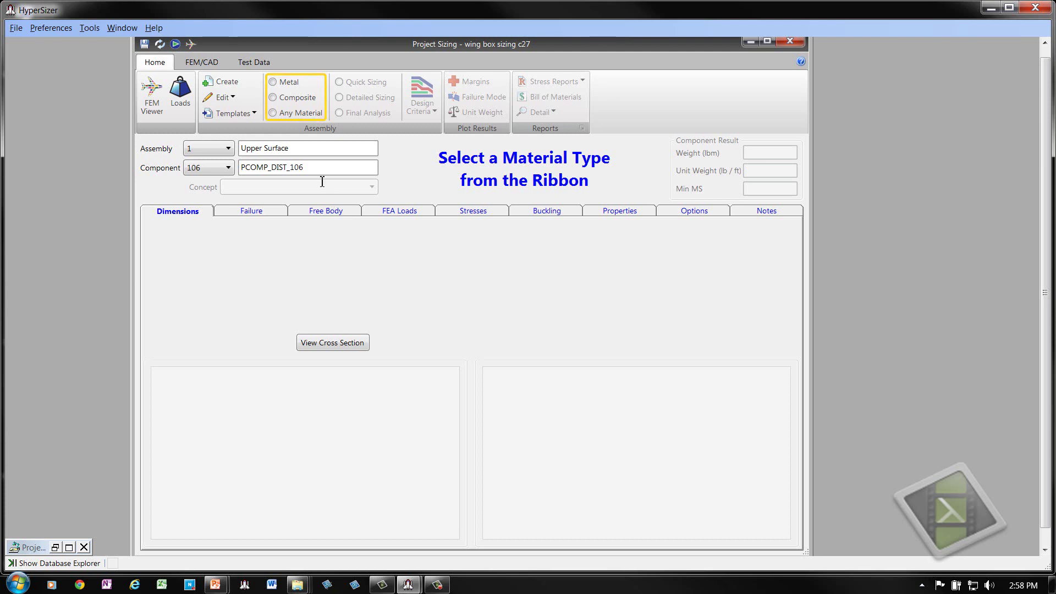
Set the Upper Surface to Composite with Quick Sizing and apply the I Bonded concept to the whole assembly
left_click(275, 98)
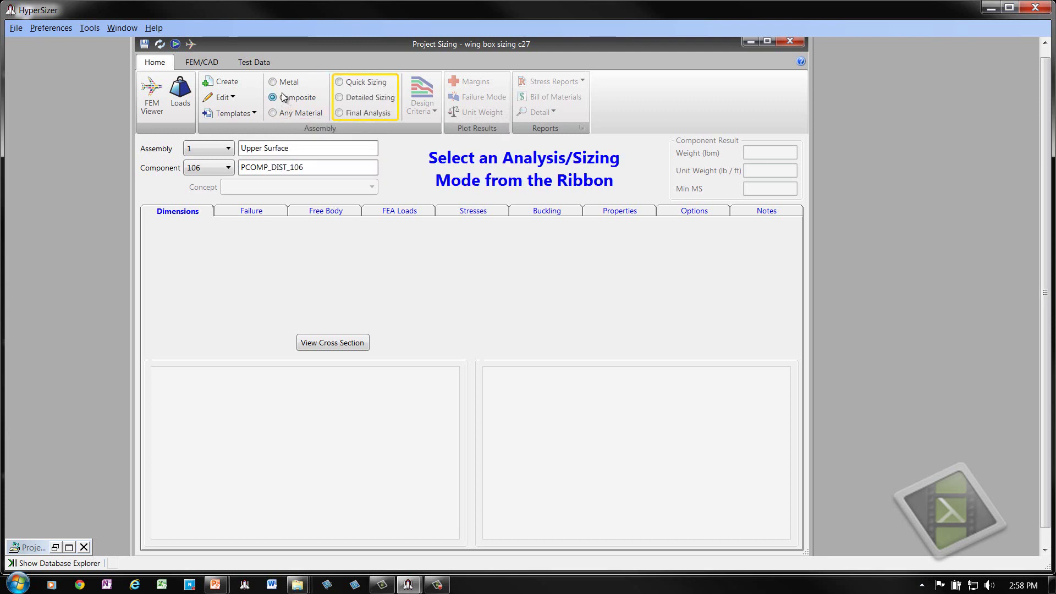
left_click(342, 81)
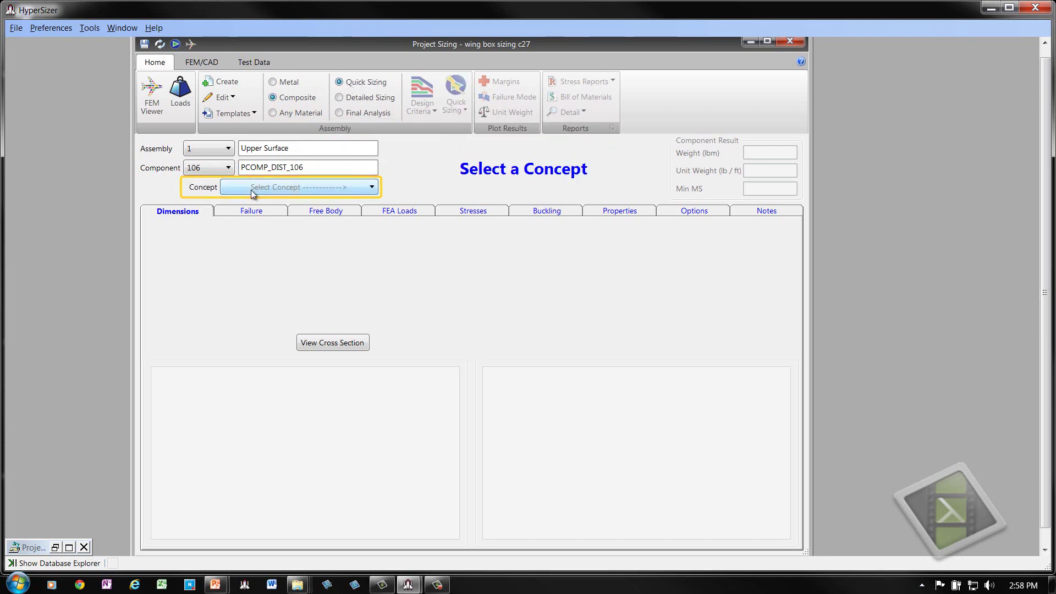
left_click(373, 189)
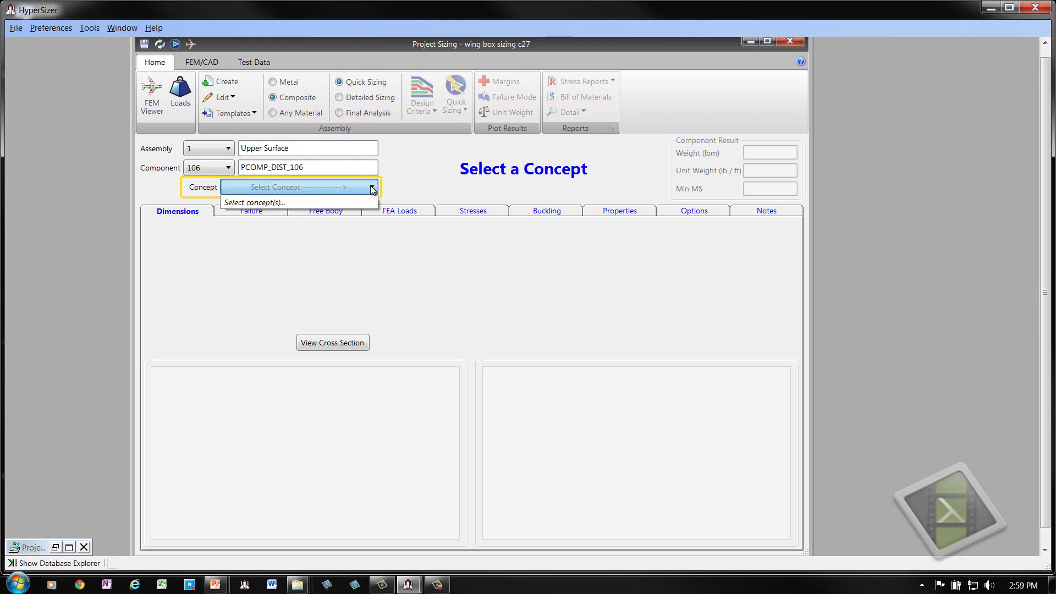
left_click(274, 206)
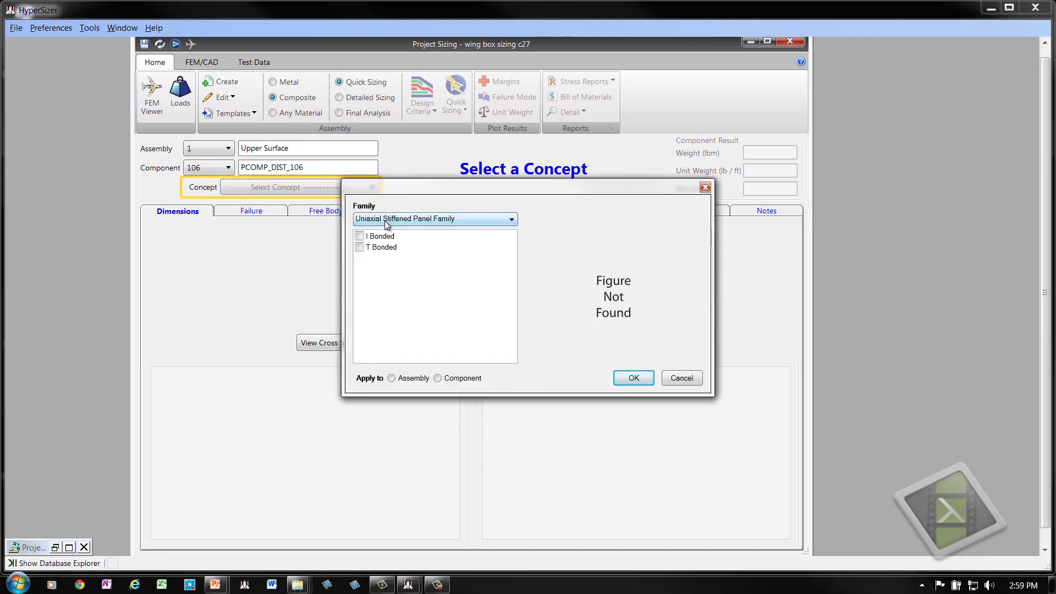
left_click(361, 238)
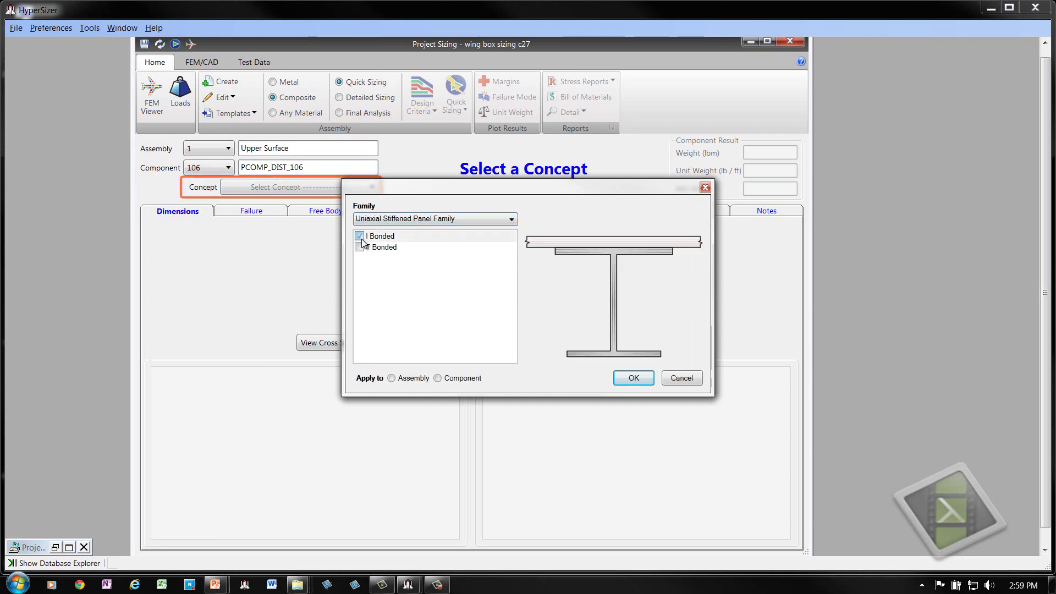
left_click(392, 378)
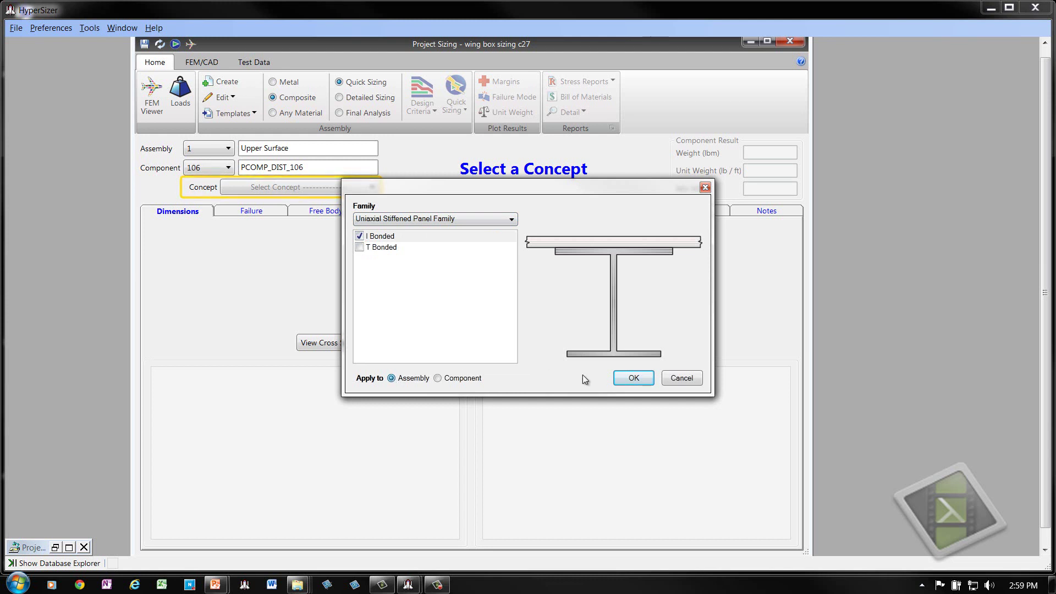
left_click(627, 379)
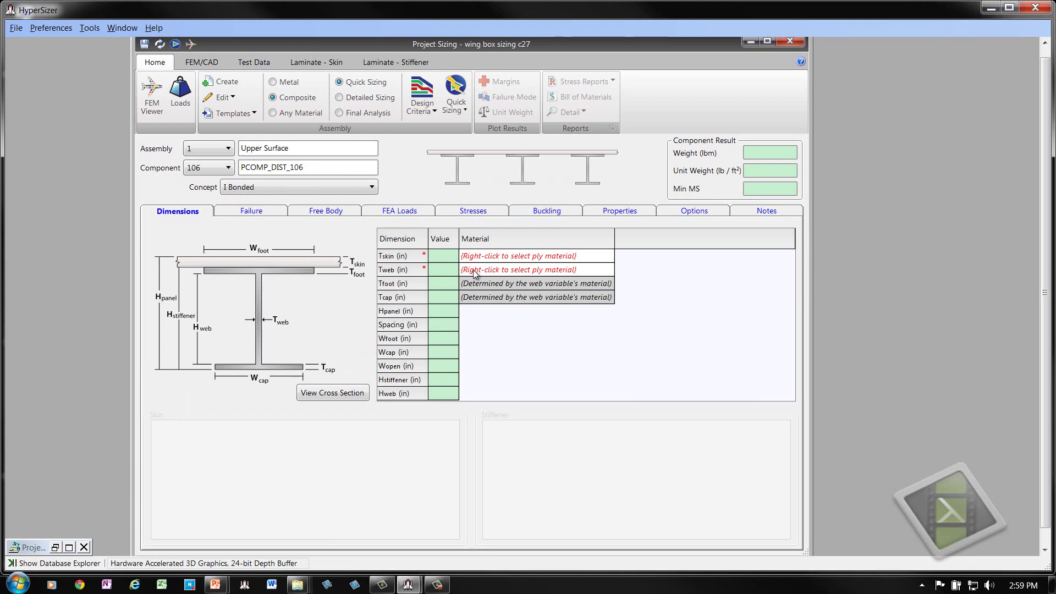
Assign AS4/3502 Tape DT as the skin (Tskin) ply material
right_click(488, 255)
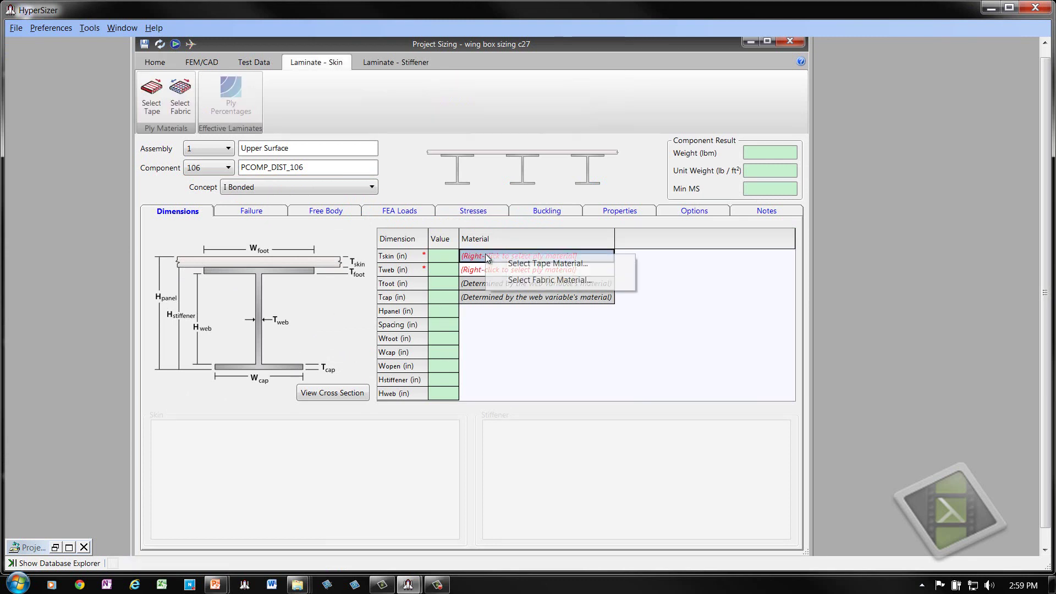
left_click(537, 264)
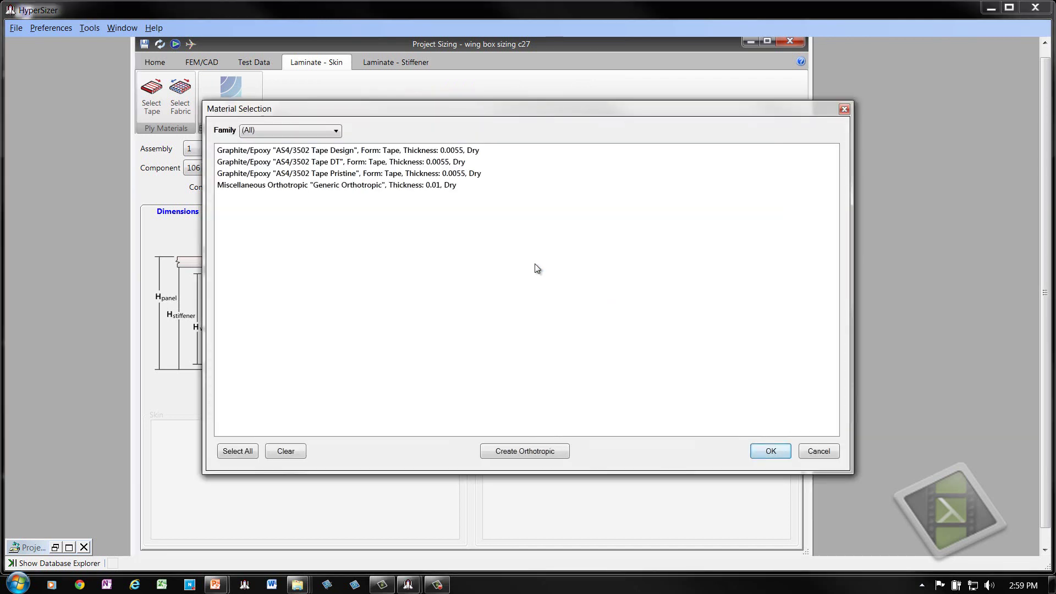
left_click(325, 163)
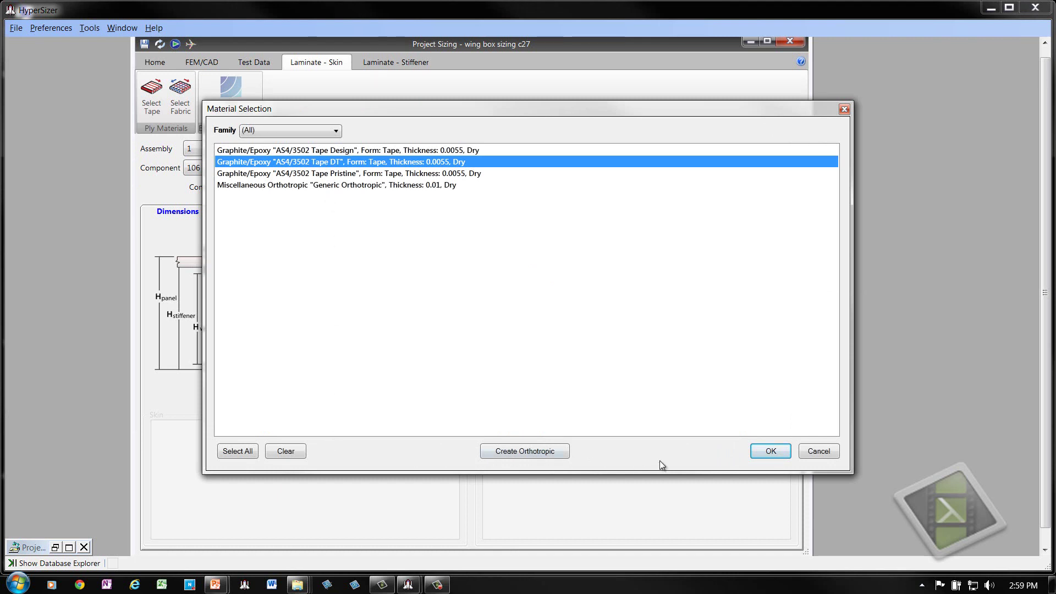
left_click(770, 451)
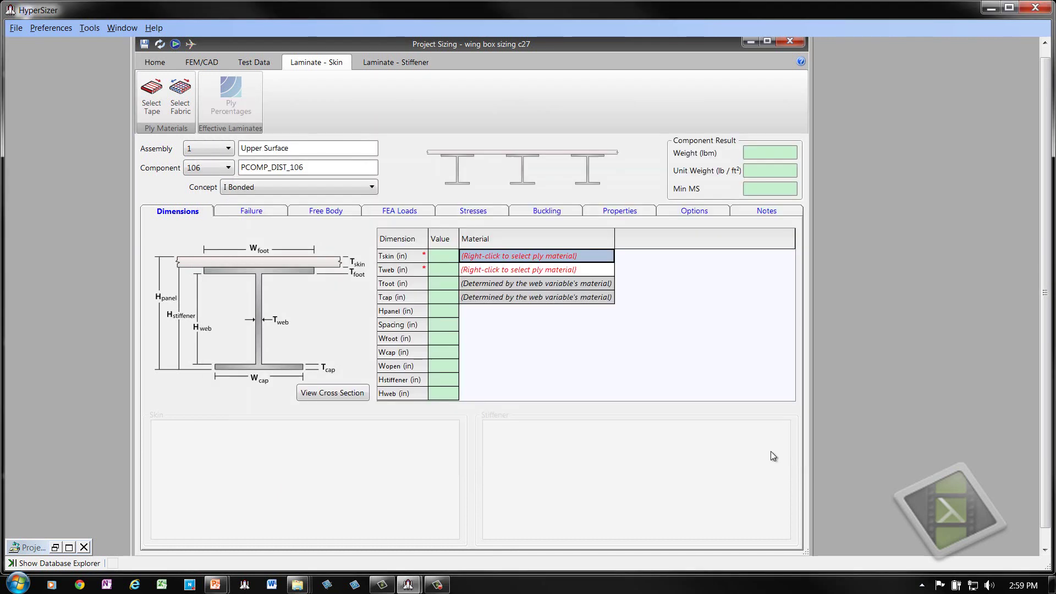
Assign AS4/3502 Tape DT to the stiffener web, foot and cap thicknesses
left_click(512, 269)
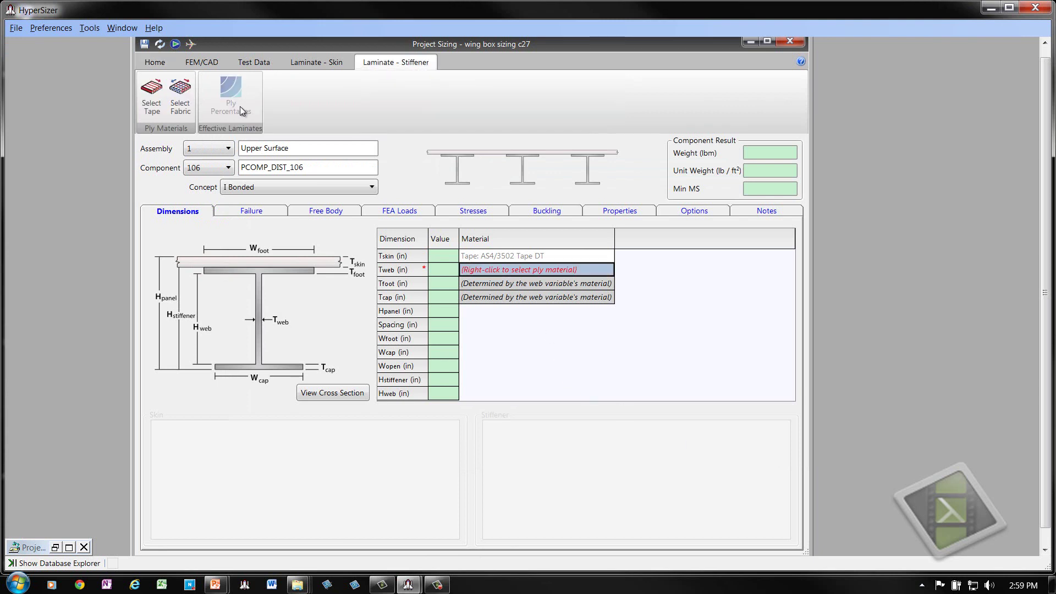
left_click(152, 98)
left_click(329, 161)
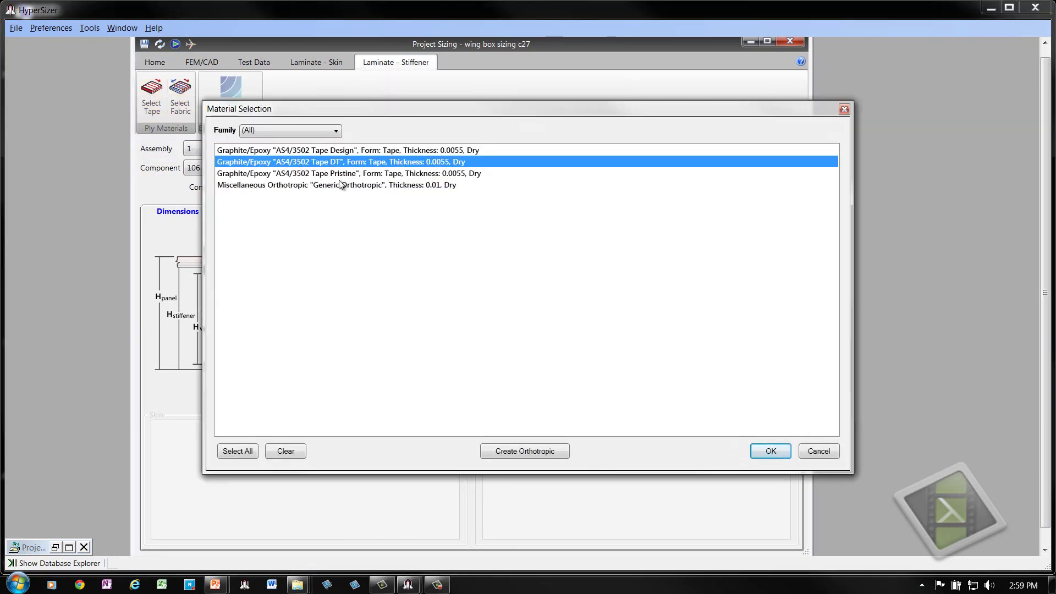
left_click(769, 451)
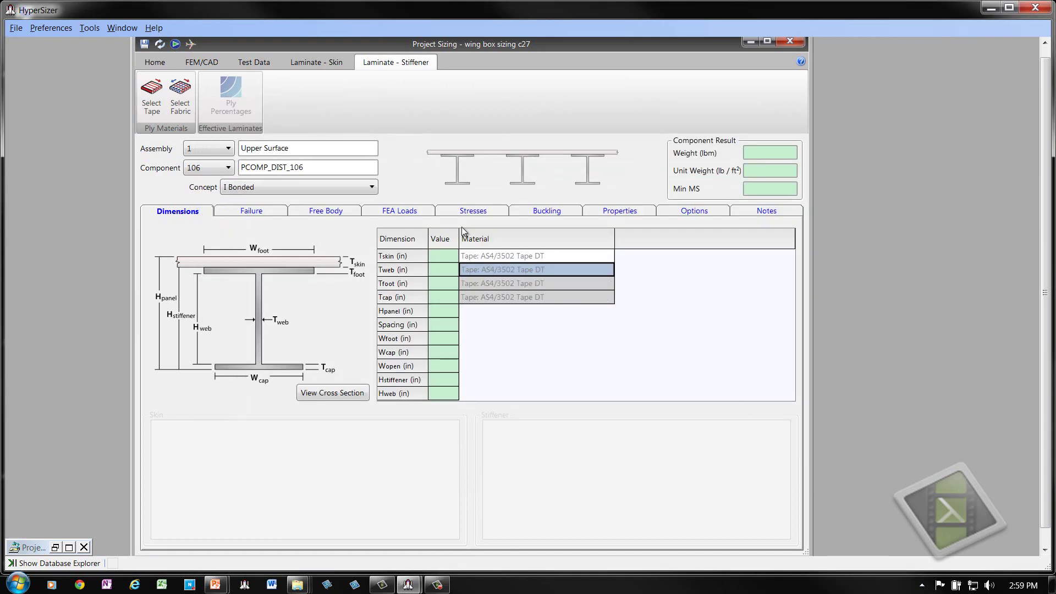
left_click(154, 64)
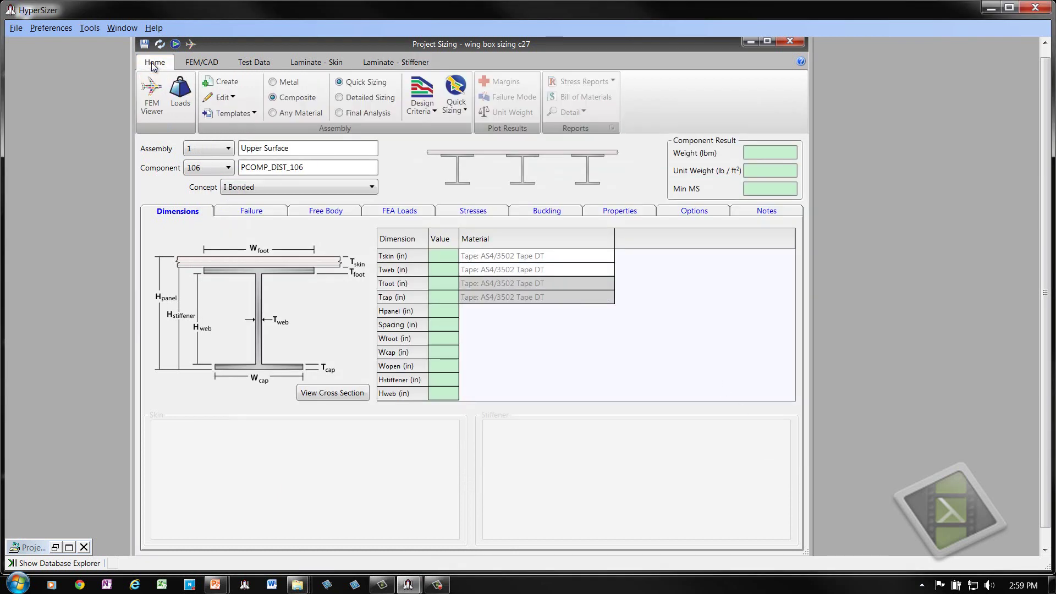
Quick-size the Upper Surface, giving component 106 56.519 lbm weight and 0.003257 Min MS
left_click(455, 92)
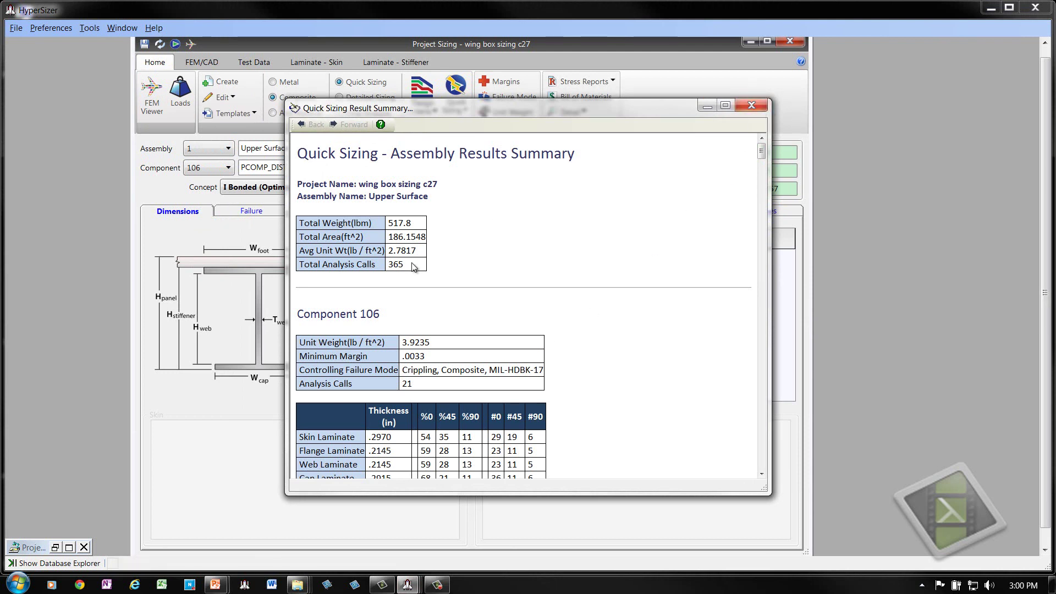
left_click(752, 105)
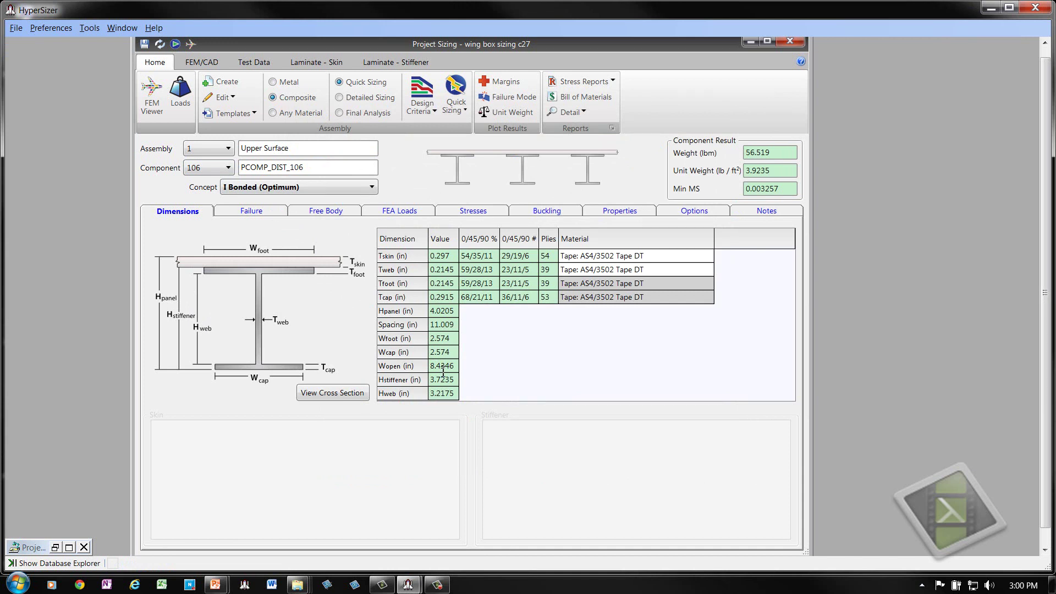
mouse_move(443, 372)
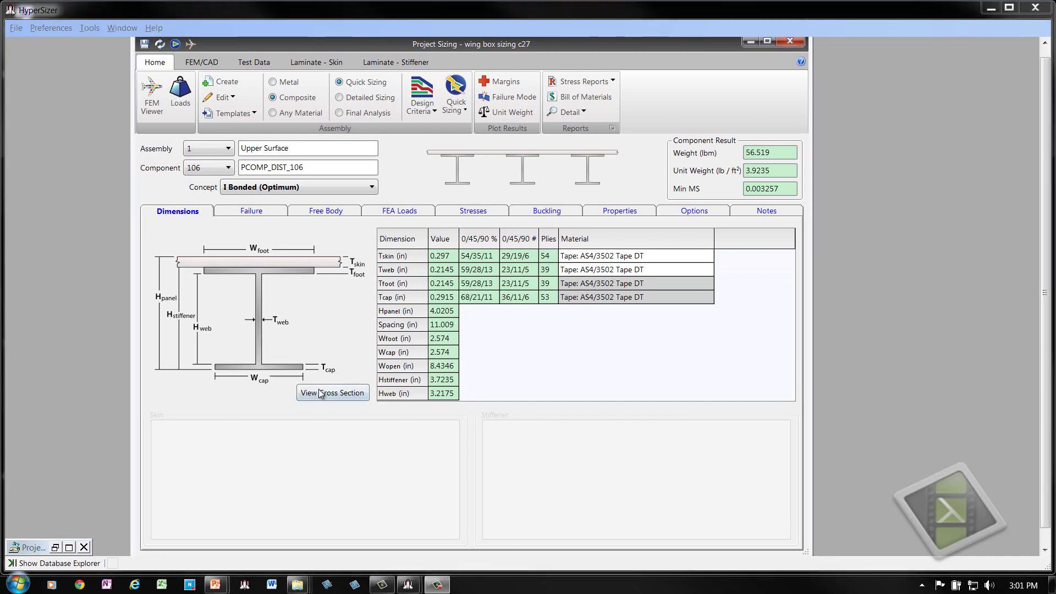
Inspect the sized cross sections of components 106, 119 and 121 in turn
left_click(320, 393)
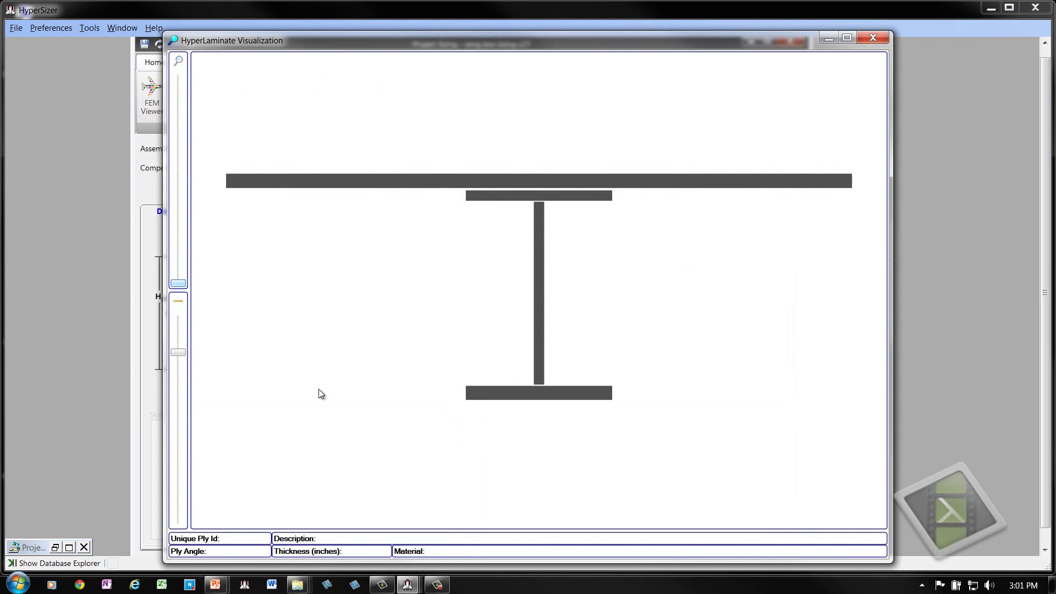
left_click(873, 39)
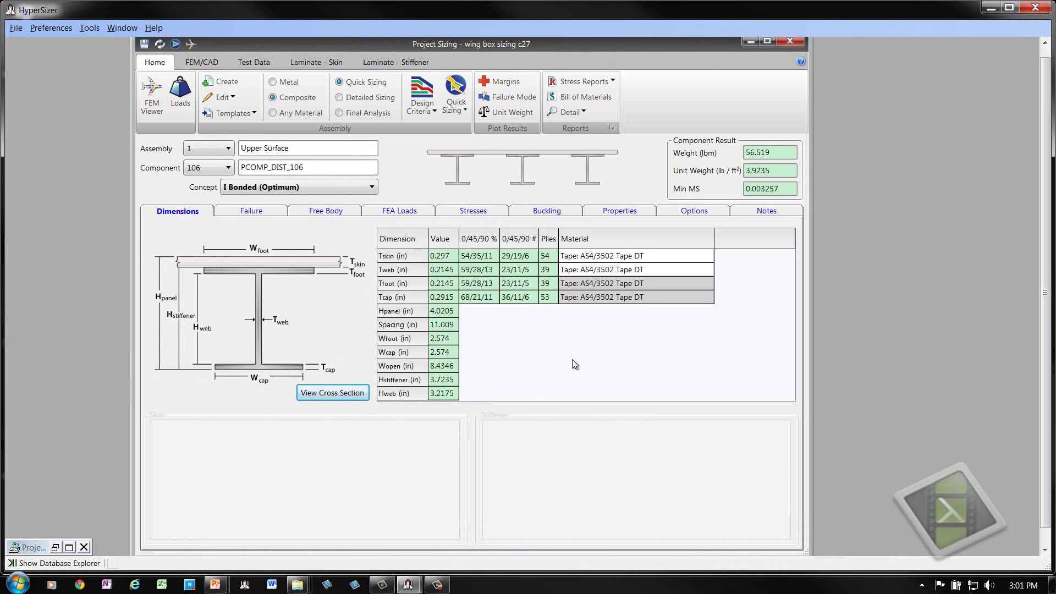
left_click(230, 169)
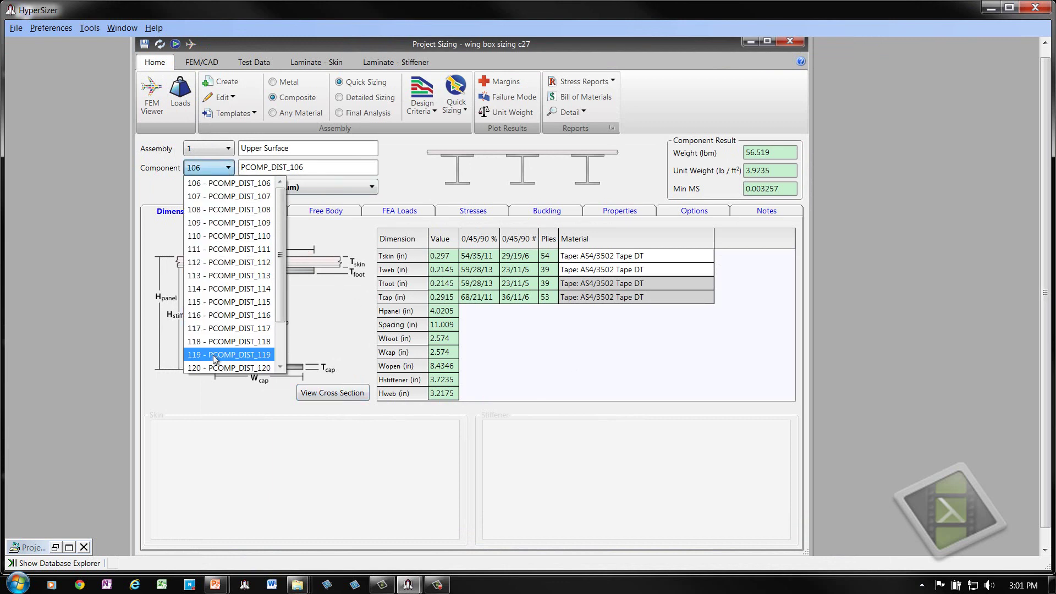
left_click(213, 354)
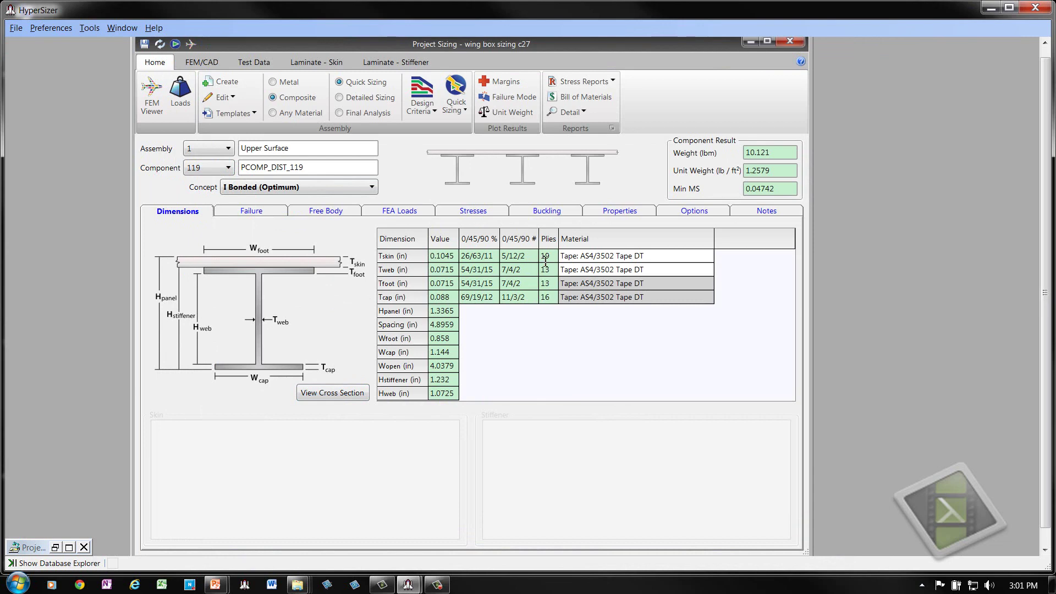
left_click(351, 393)
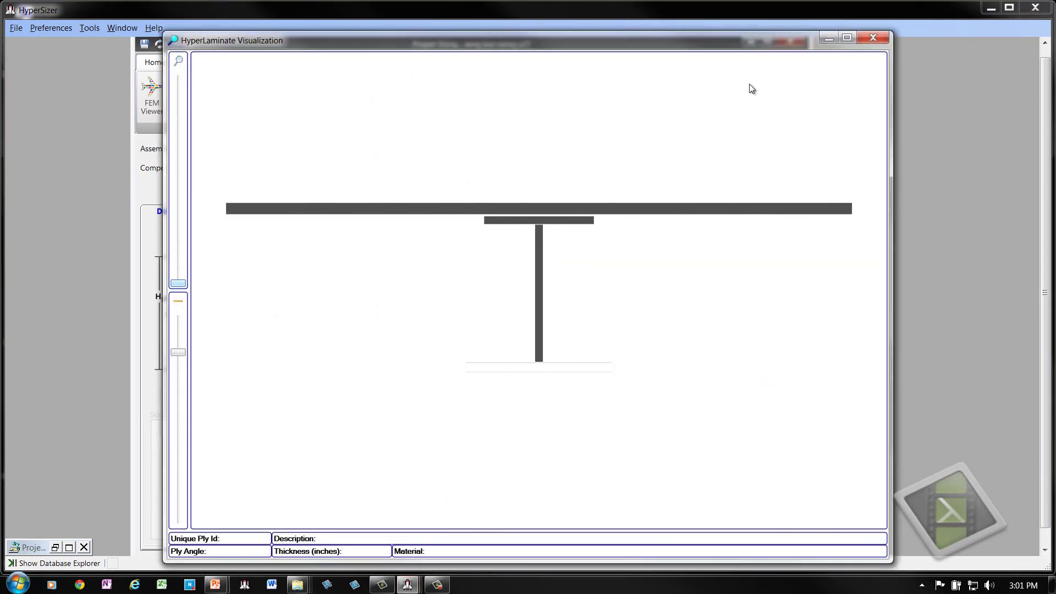
left_click(875, 39)
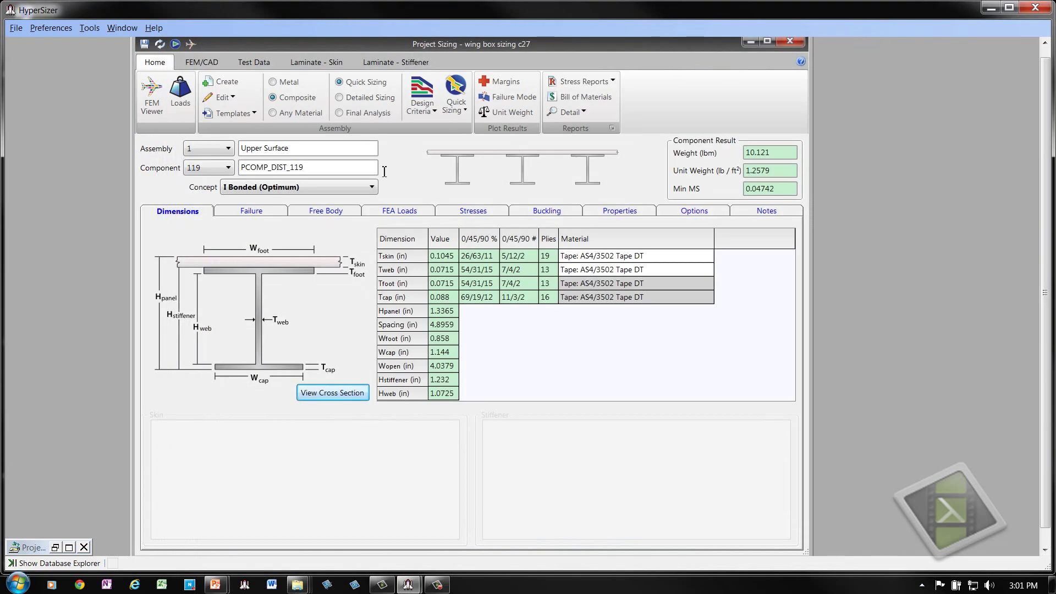
left_click(228, 168)
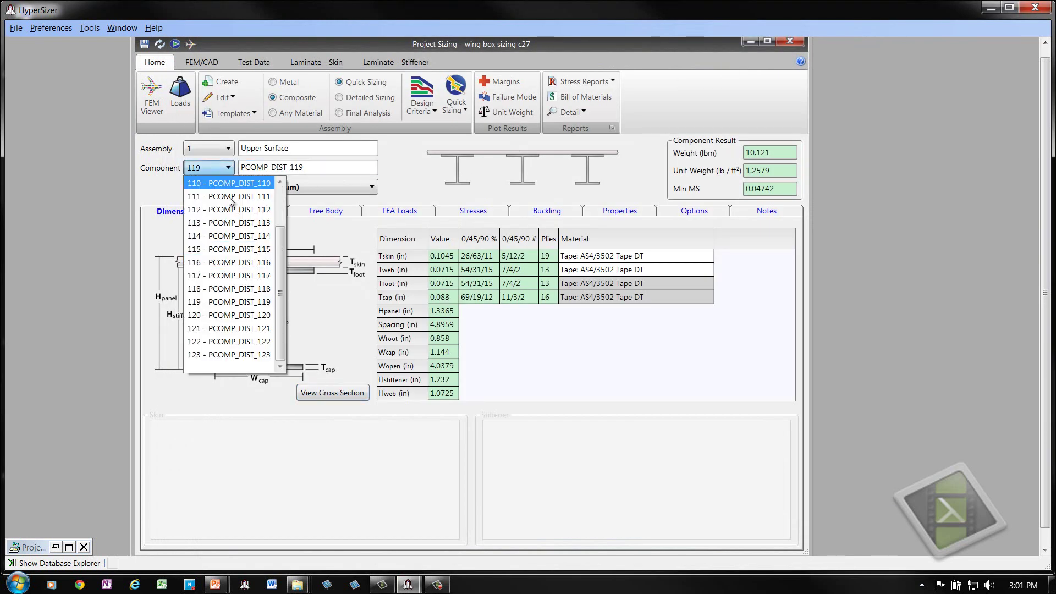
left_click(230, 328)
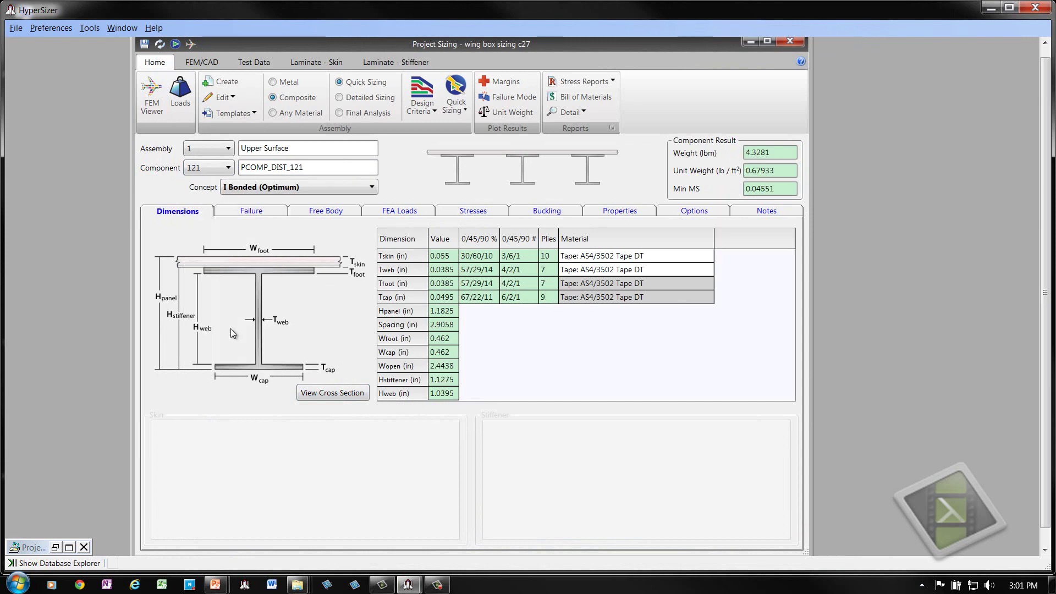
left_click(332, 392)
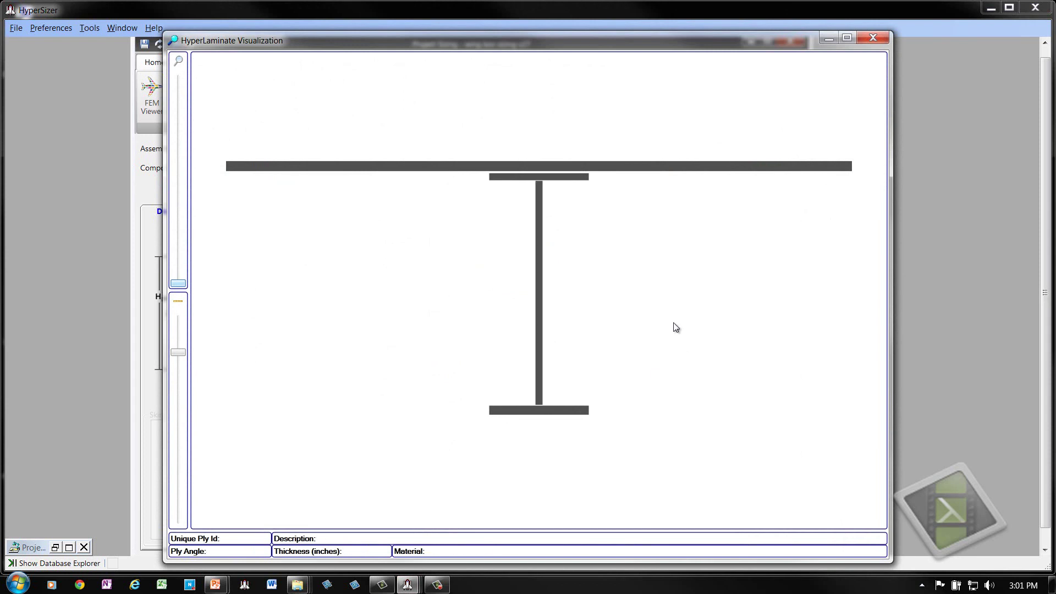
left_click(873, 38)
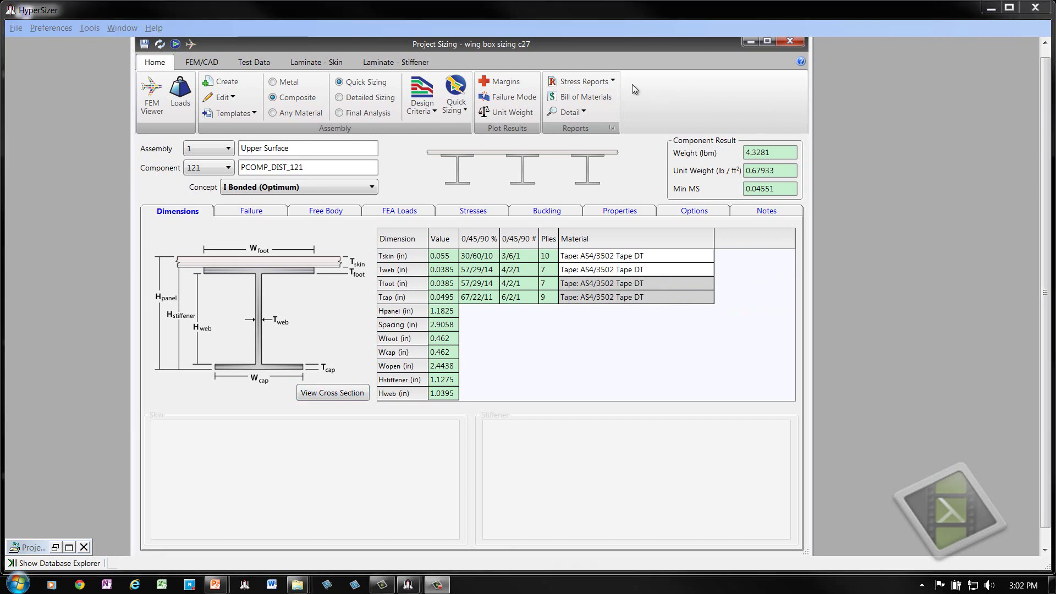
Plot margins of safety on the wing with element normals hidden
left_click(509, 82)
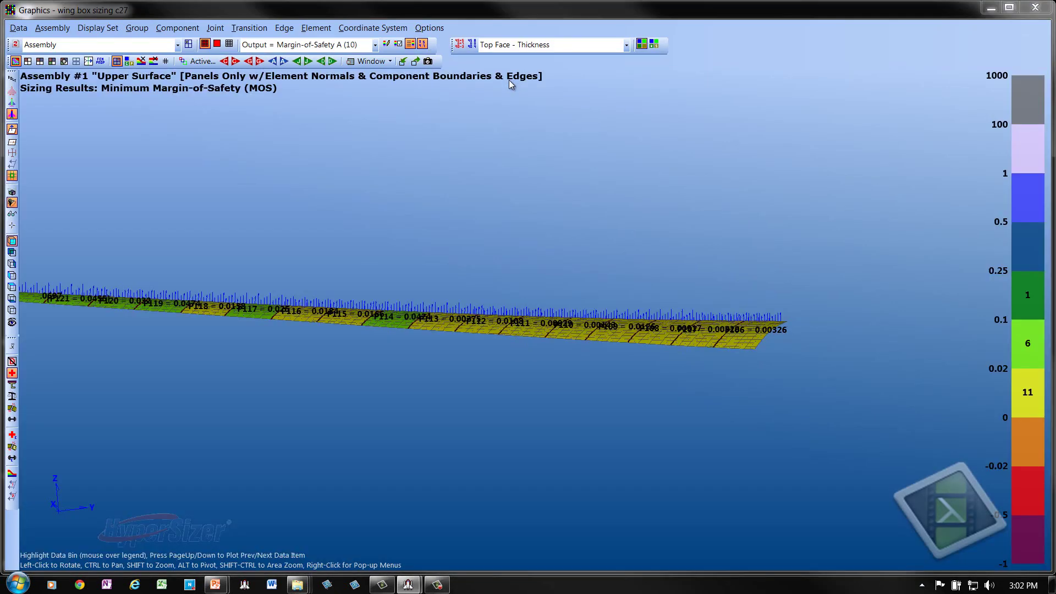
left_click_drag(547, 141, 601, 205)
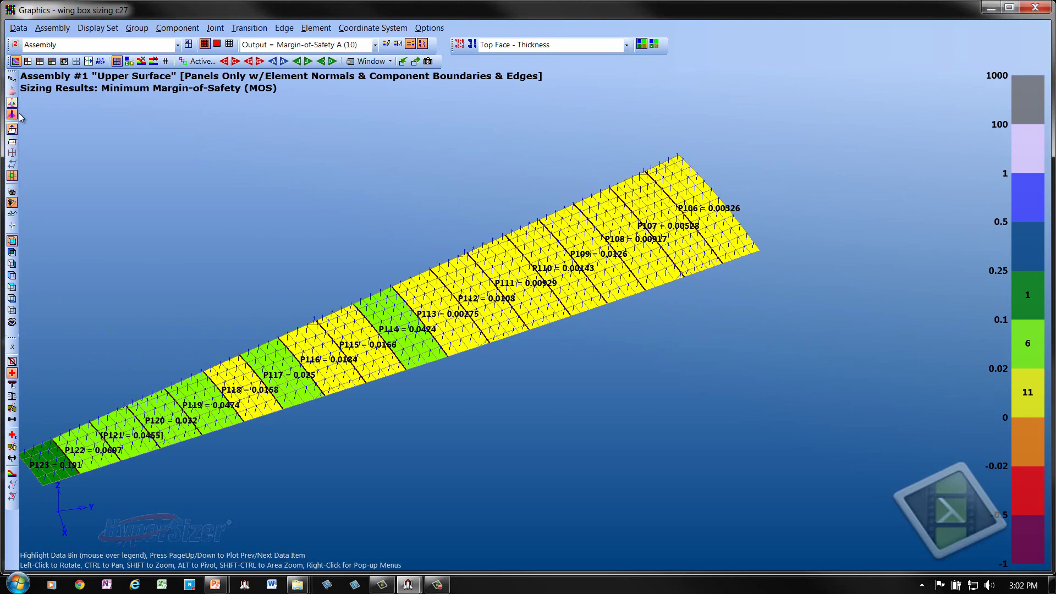
left_click(12, 129)
left_click_drag(174, 190, 170, 186)
scroll(705, 283, "up", 4)
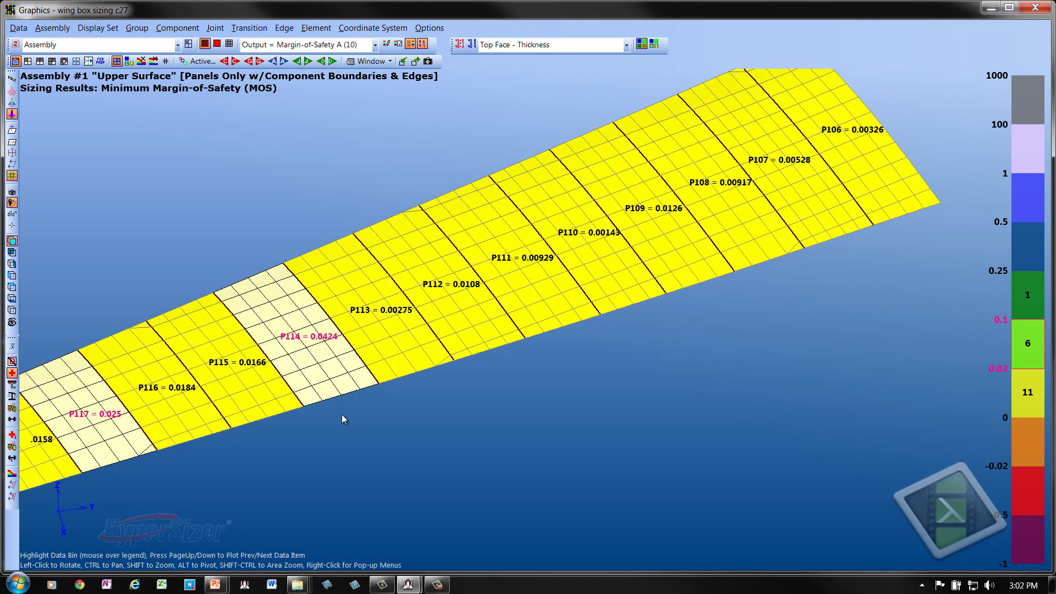
scroll(745, 394, "down", 3)
mouse_move(1027, 348)
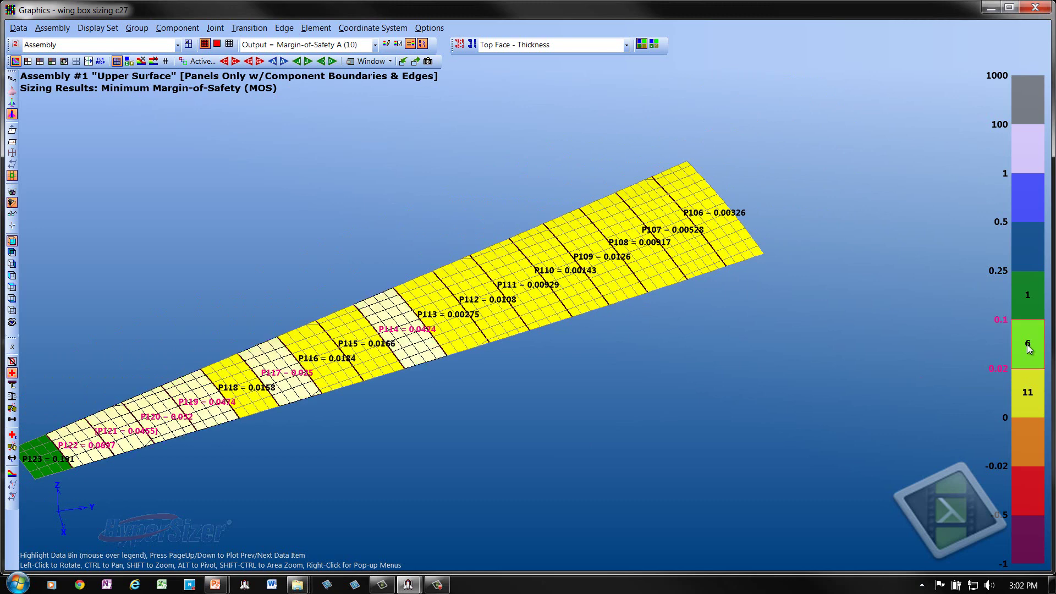
mouse_move(1030, 397)
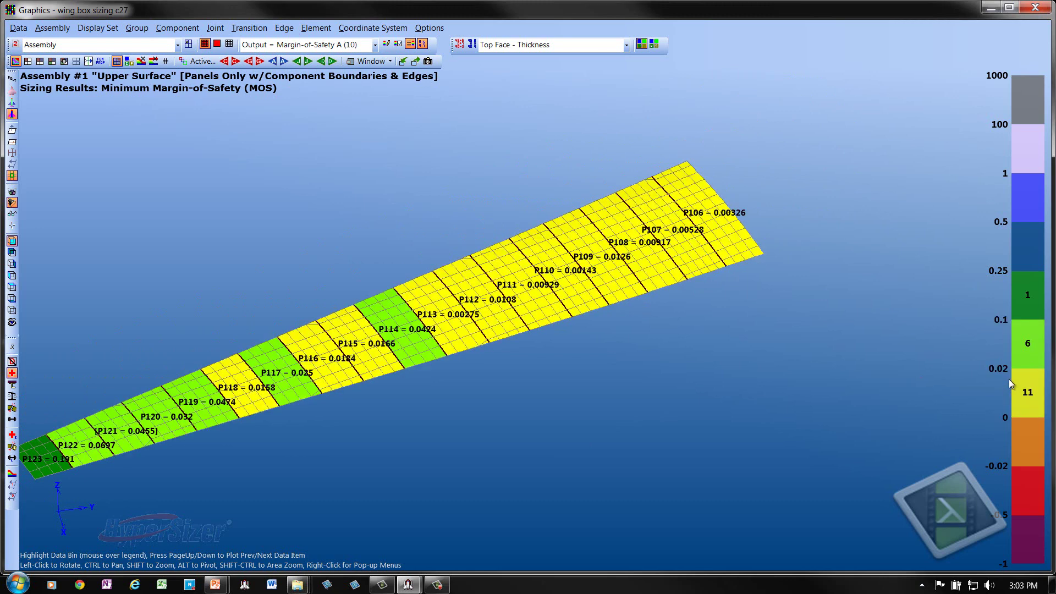
Back in Project Sizing, plot panel unit weight on the wing without value labels
left_click(991, 8)
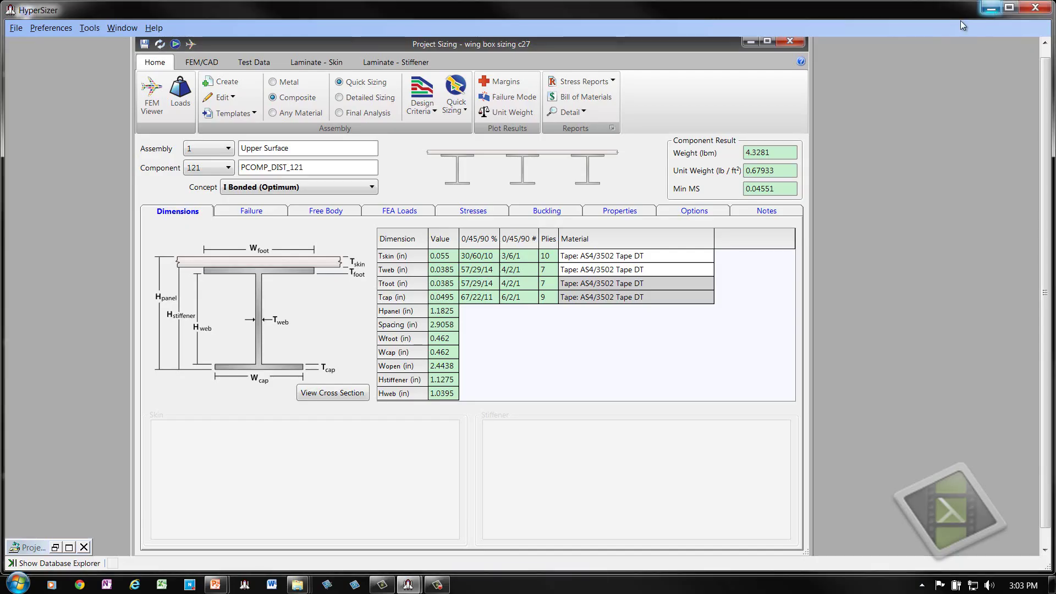
left_click(516, 113)
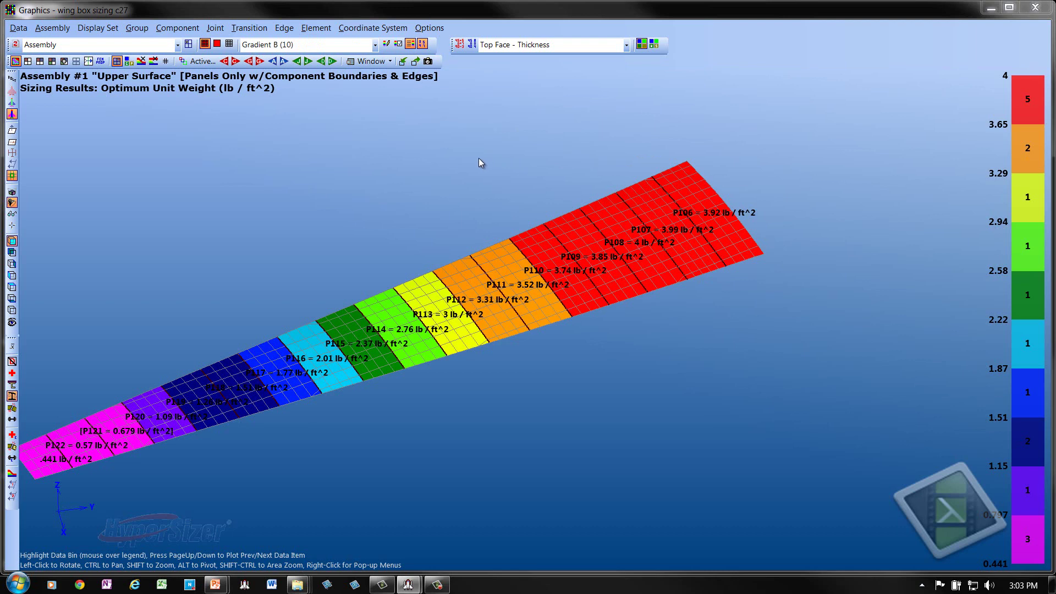
left_click(422, 44)
left_click_drag(531, 194, 533, 203)
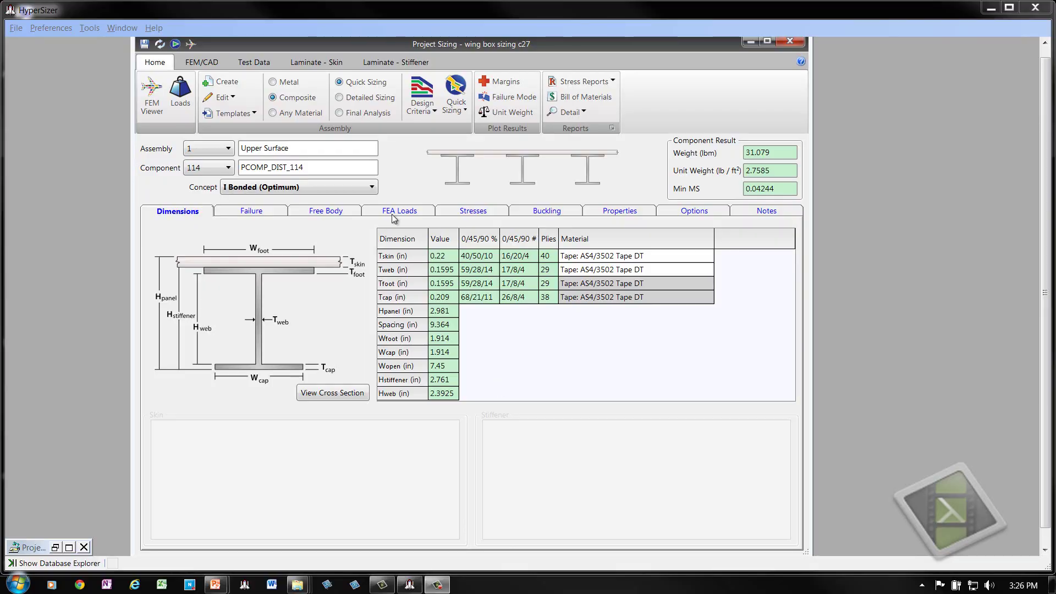
From Laminate - Skin, plot each Upper Surface component's 45° ply percentage, 35% to 63%
left_click(315, 63)
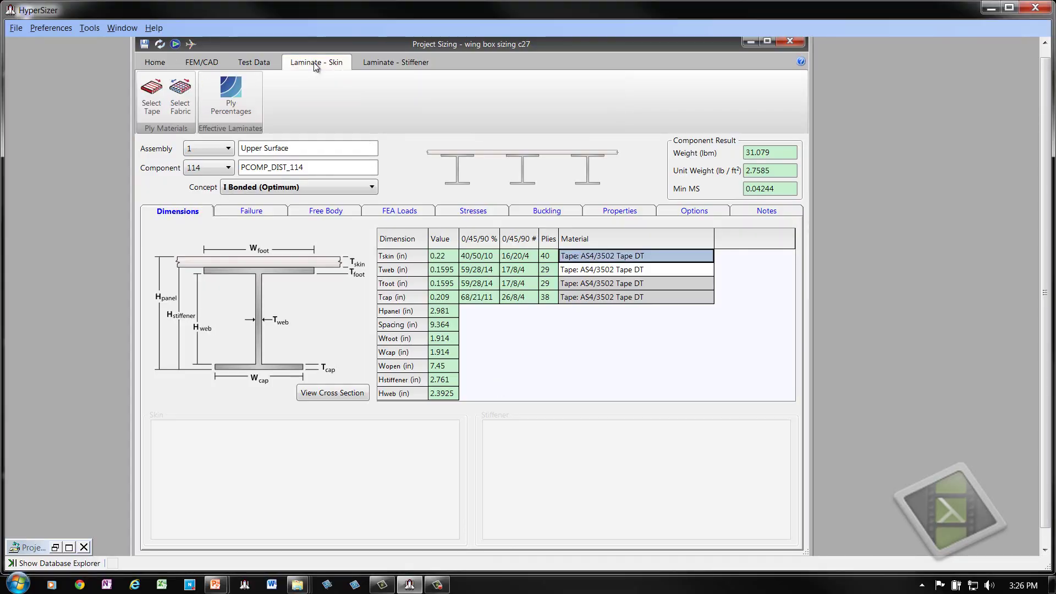
left_click(231, 99)
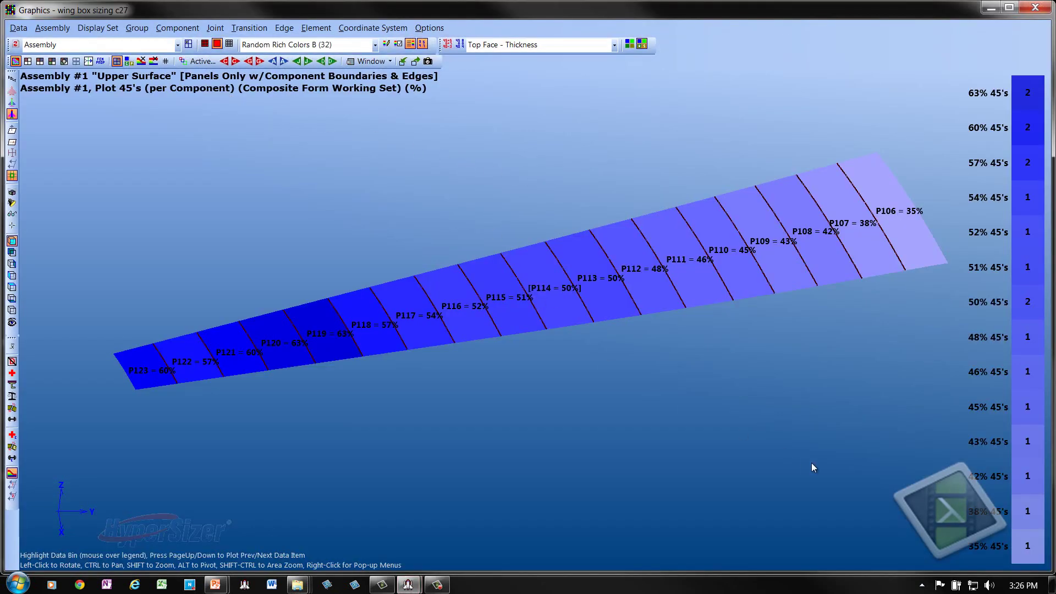
mouse_move(1028, 561)
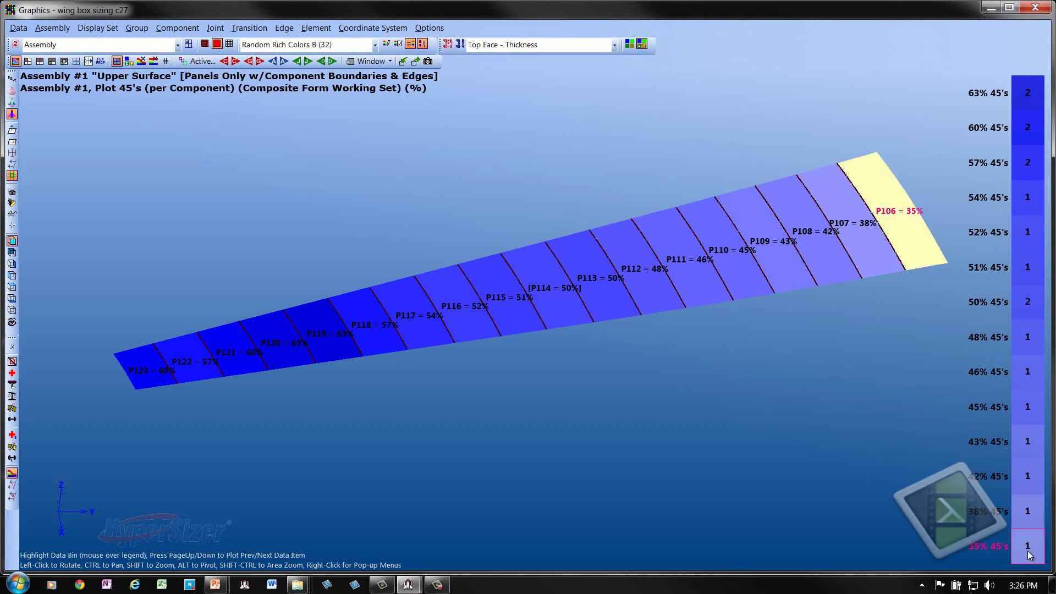
mouse_move(1029, 431)
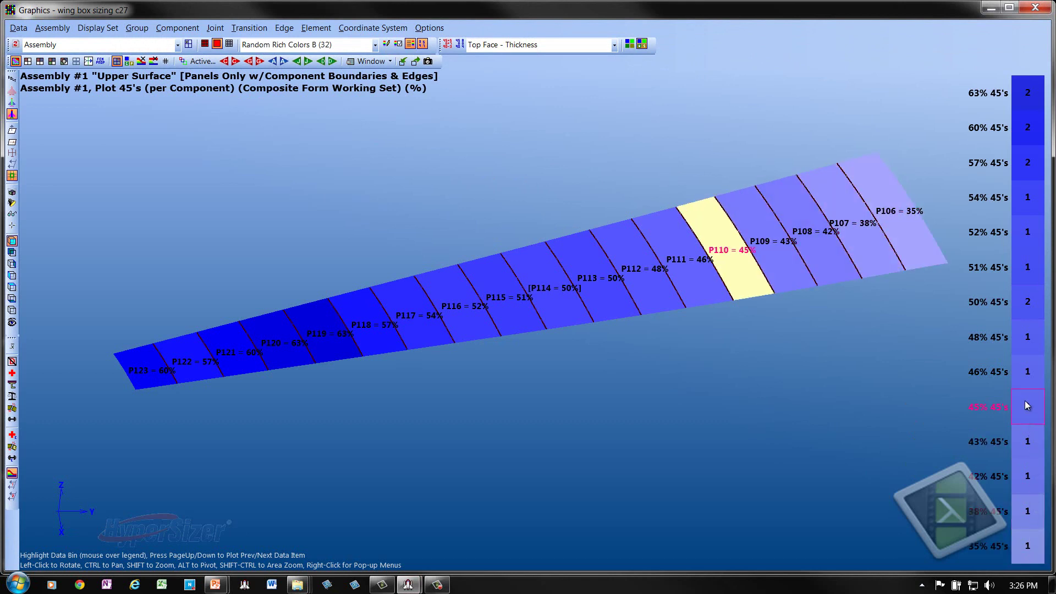
mouse_move(1028, 378)
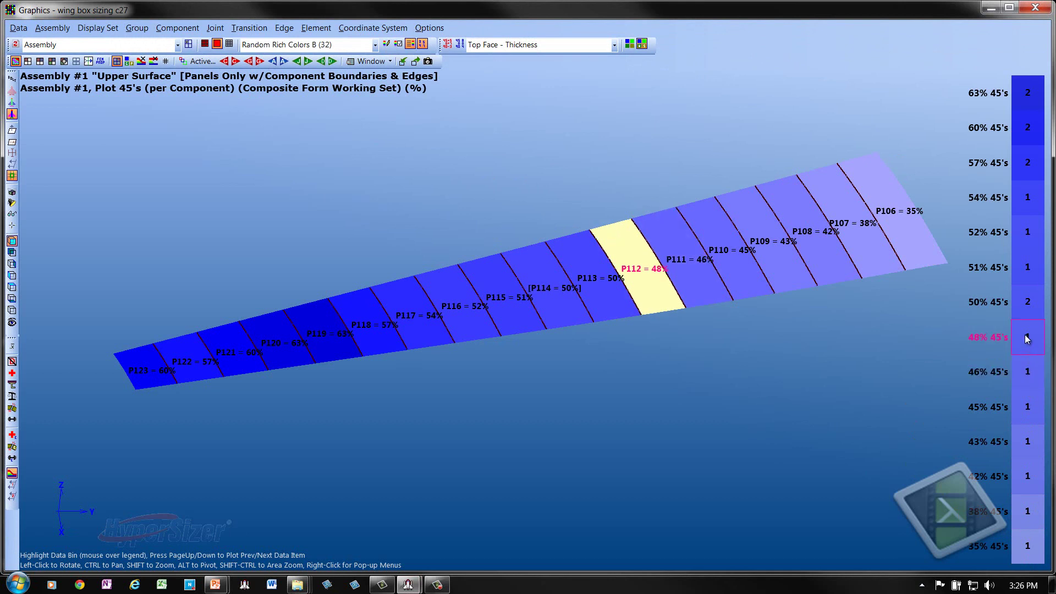
mouse_move(1028, 313)
mouse_move(1028, 274)
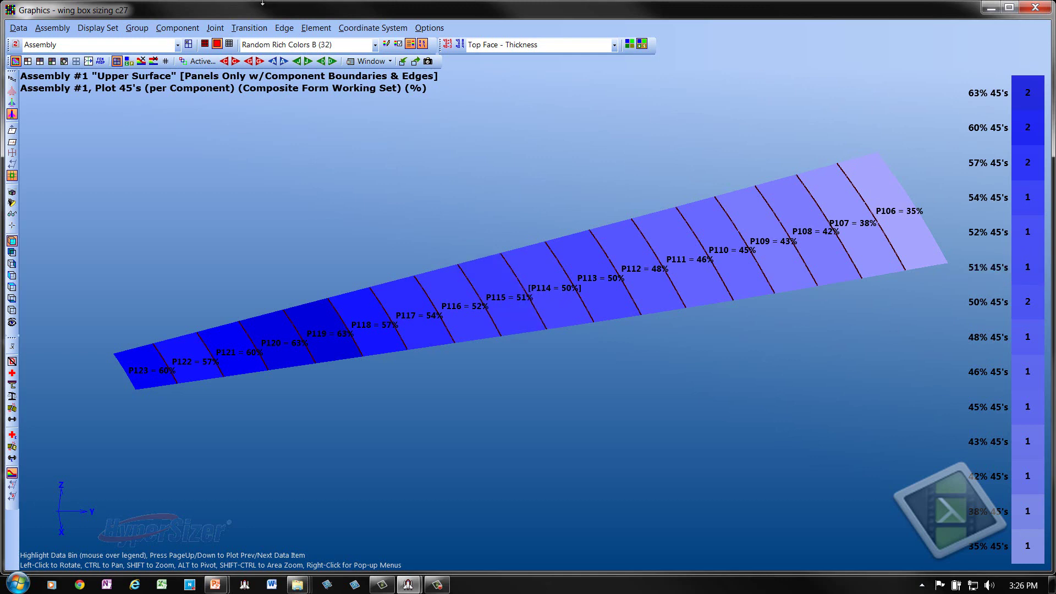
Plot the 0° ply percentages of the Upper Surface components
left_click(19, 28)
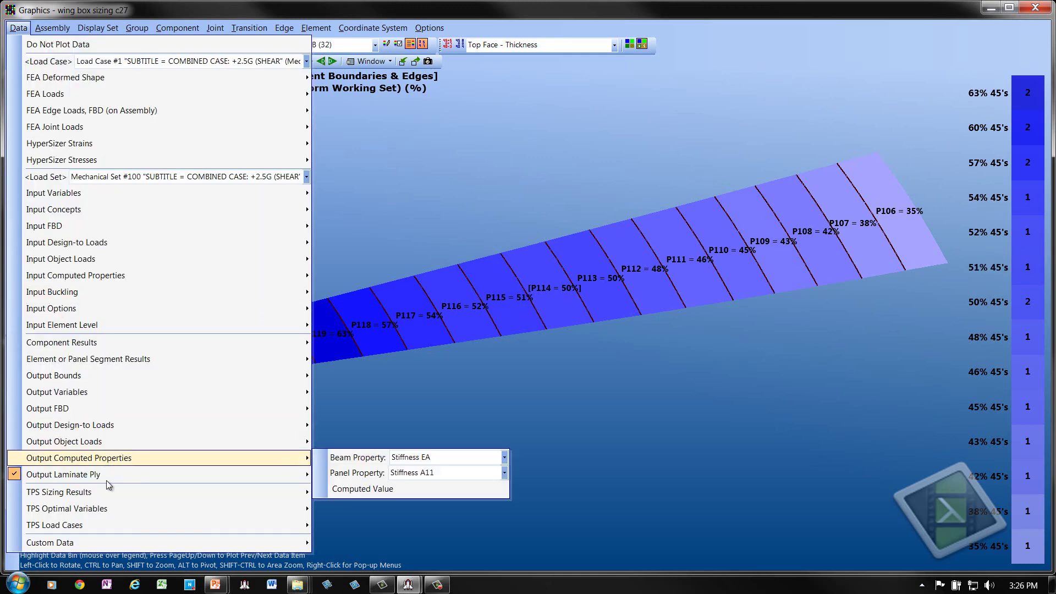
mouse_move(207, 474)
left_click(338, 488)
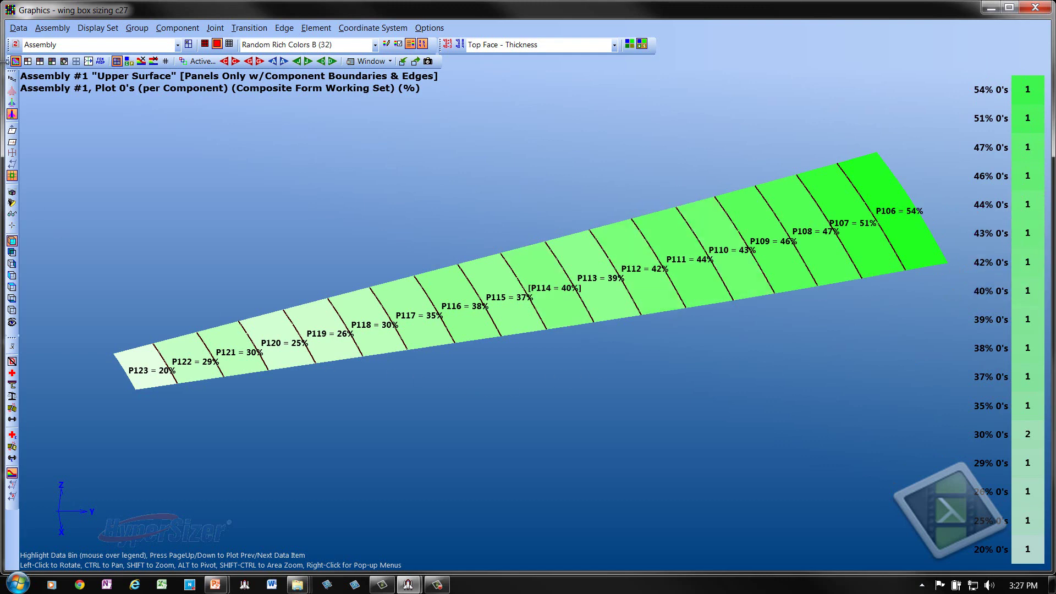
Switch the plot to each component's thickness as a percentage of the thickest, then rotate the wing view
left_click(18, 28)
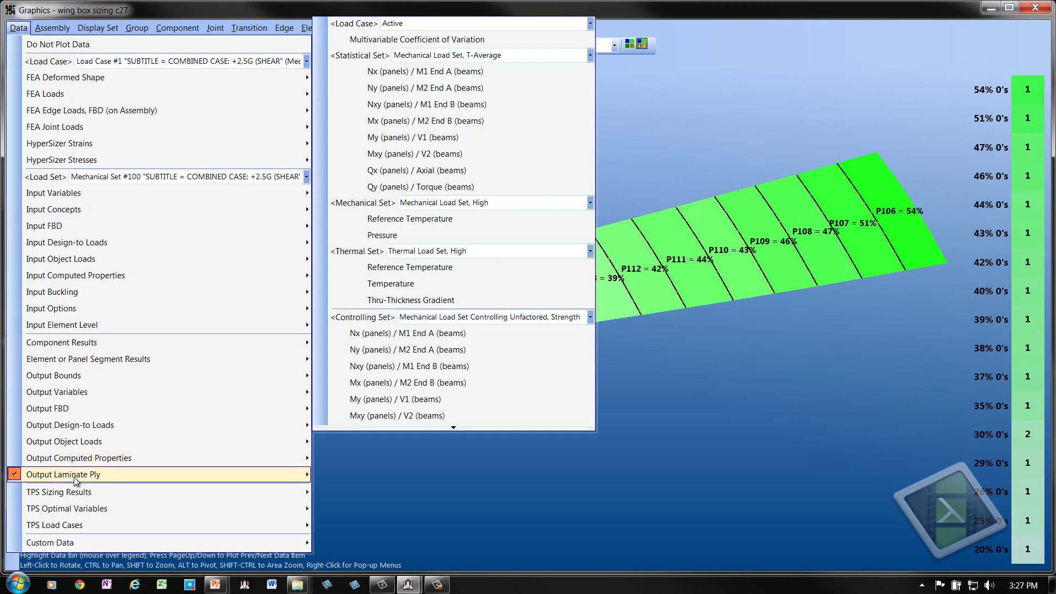
mouse_move(77, 478)
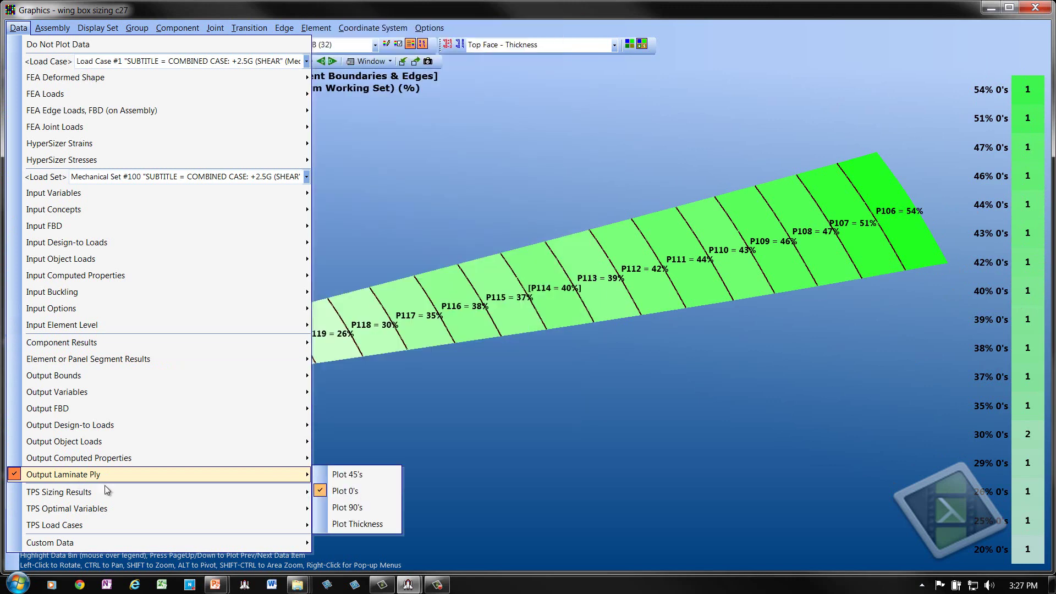
left_click(338, 524)
left_click_drag(550, 487, 542, 478)
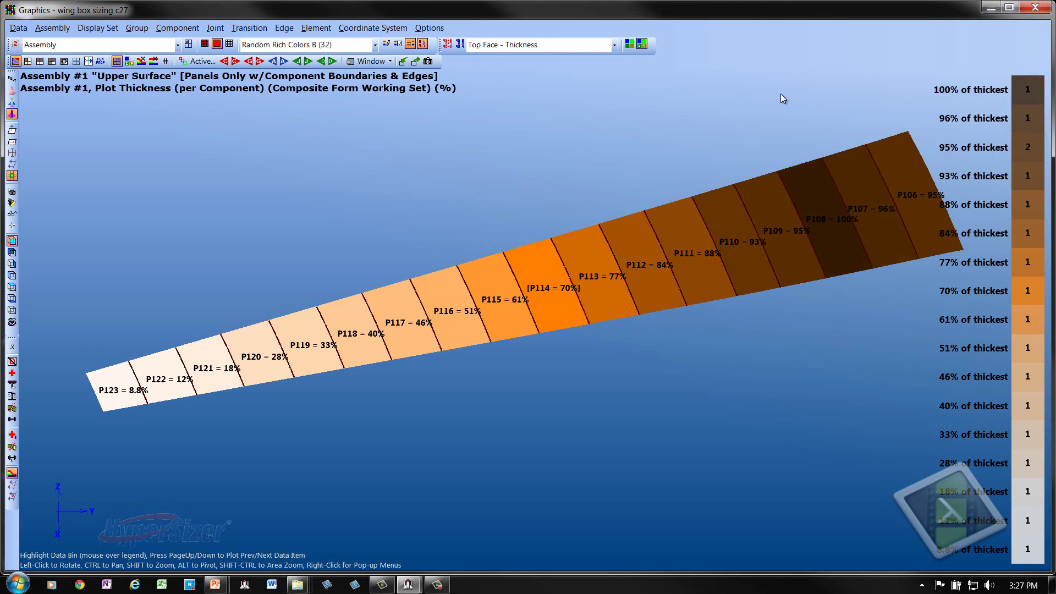
left_click_drag(783, 101, 806, 93)
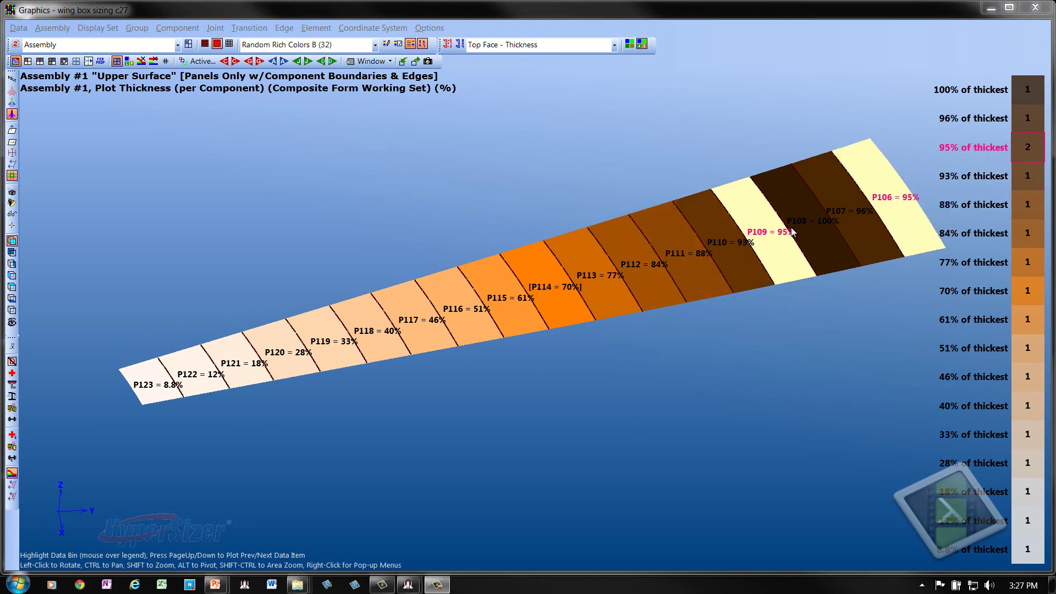
Label the wing panels with ply counts instead of component percentages, zoomed in on the panels
left_click(461, 47)
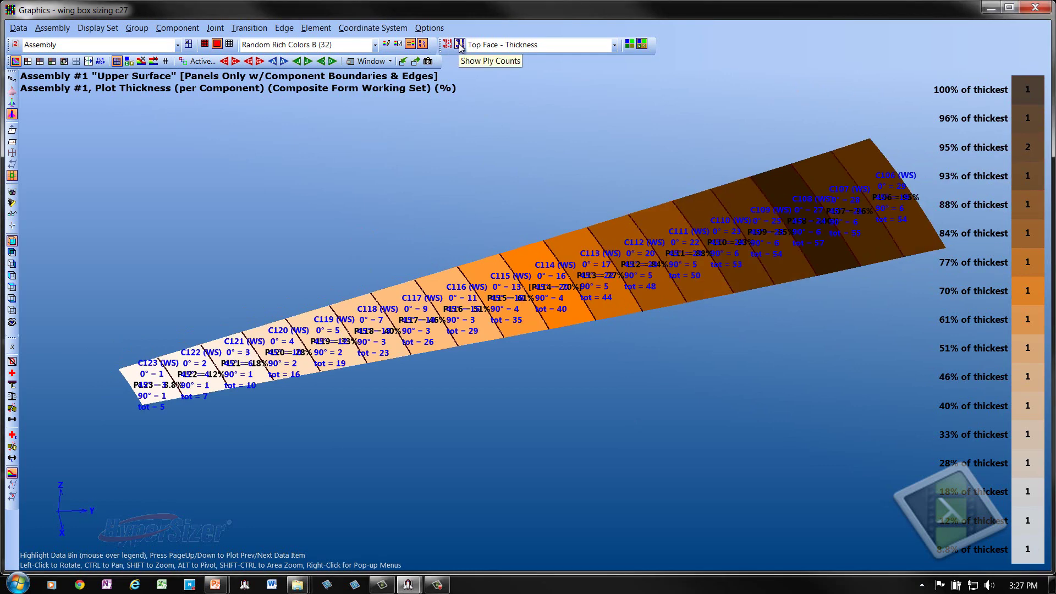
left_click(422, 46)
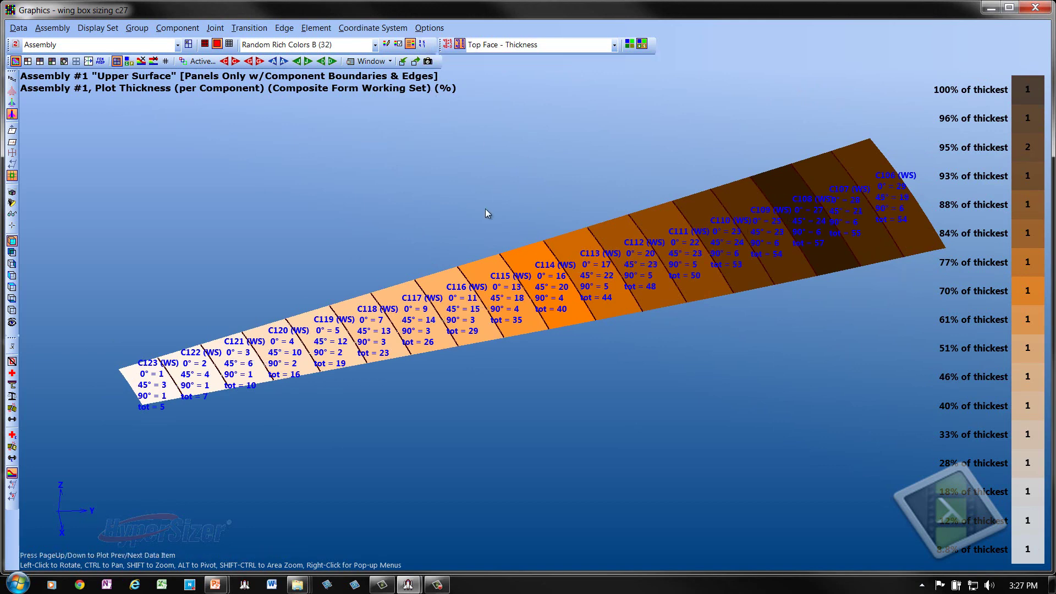
left_click_drag(471, 218, 471, 242)
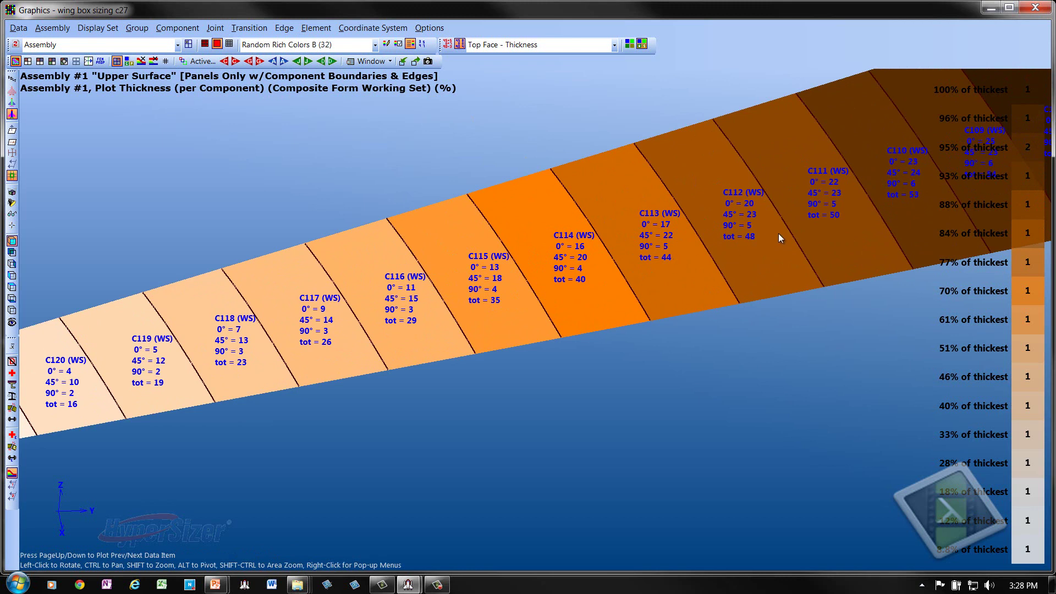
Make the plotted panels translucent grey and rotate the view to show panels C109–C106
left_click(13, 213)
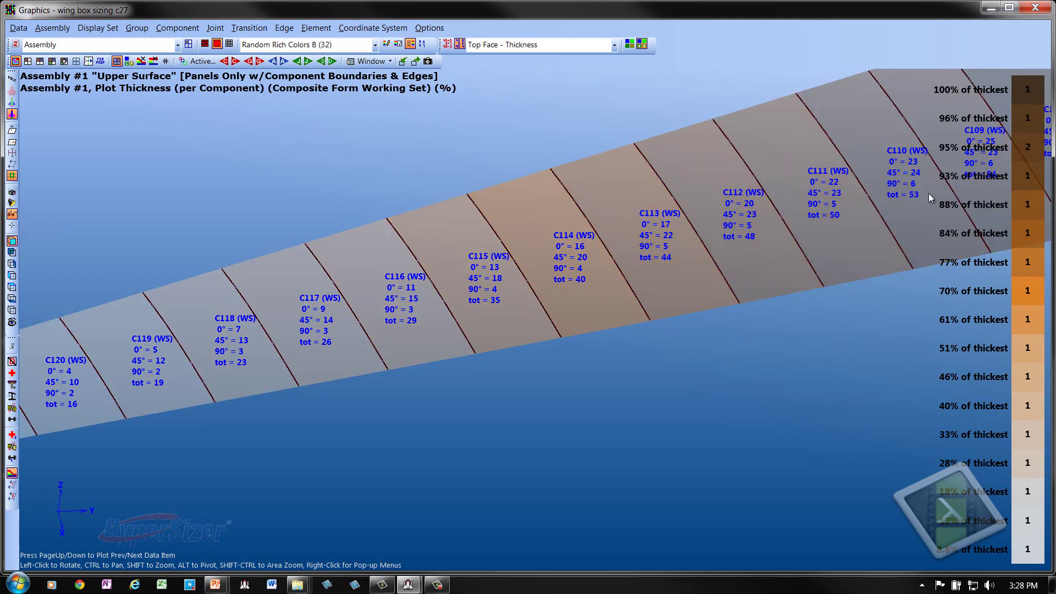
left_click_drag(894, 238, 432, 381)
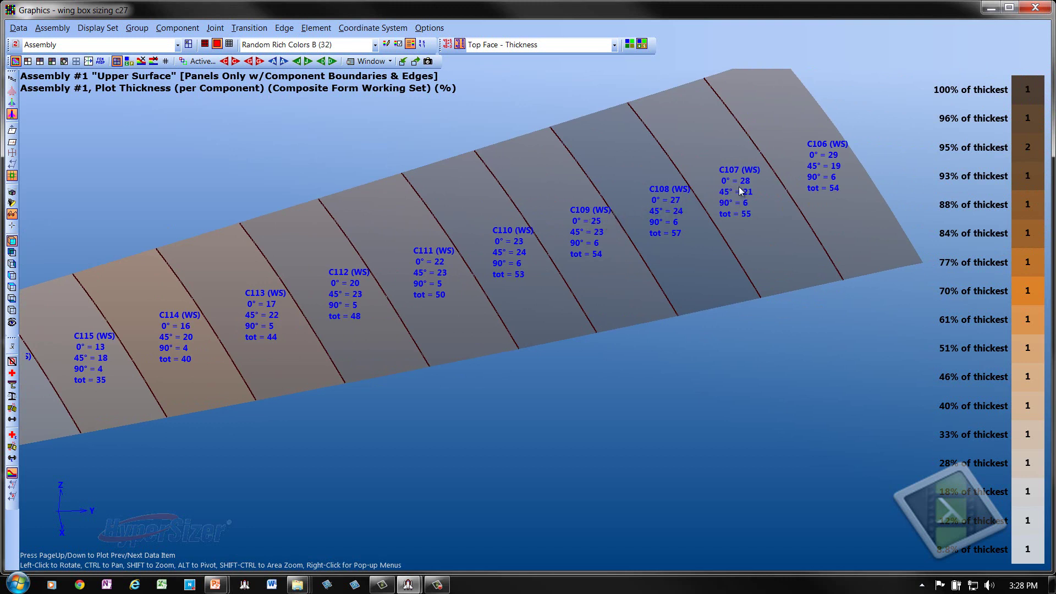
left_click_drag(660, 385, 664, 386)
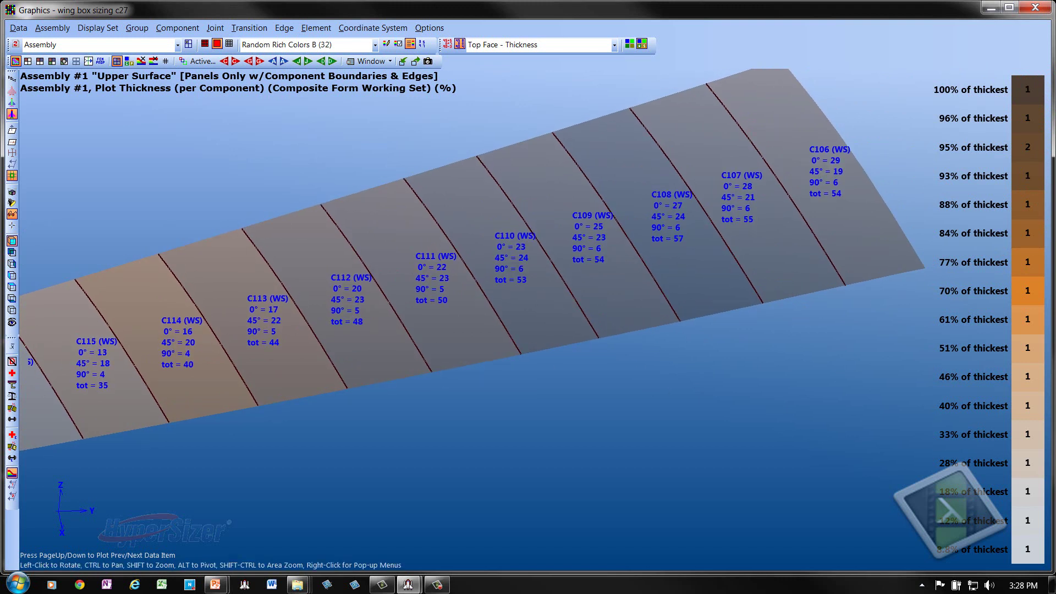
key("alt+Tab")
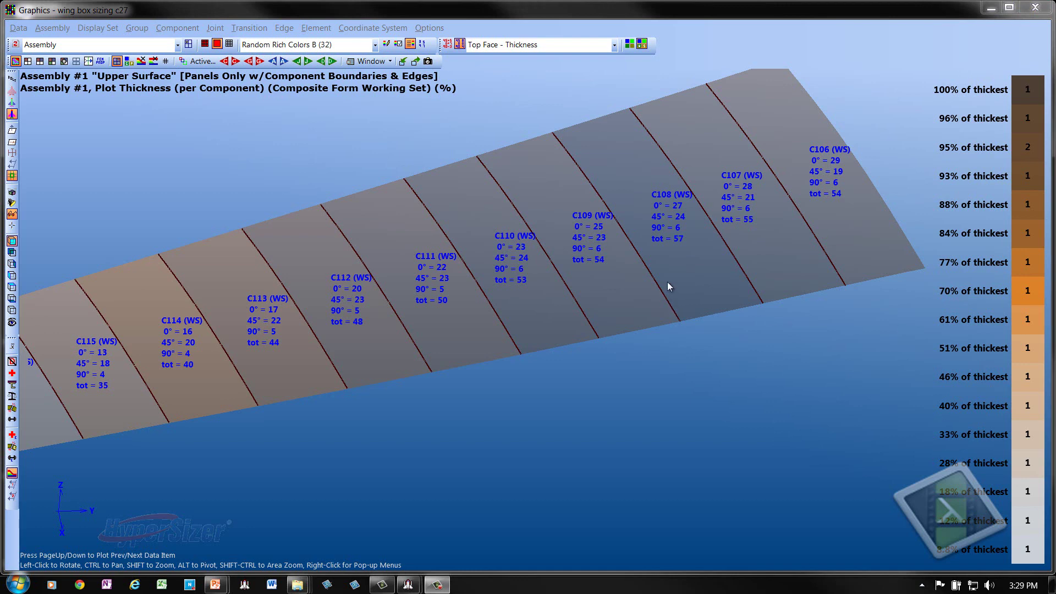
Contour the Nx running load on the wing in full-strength colours
left_click(17, 30)
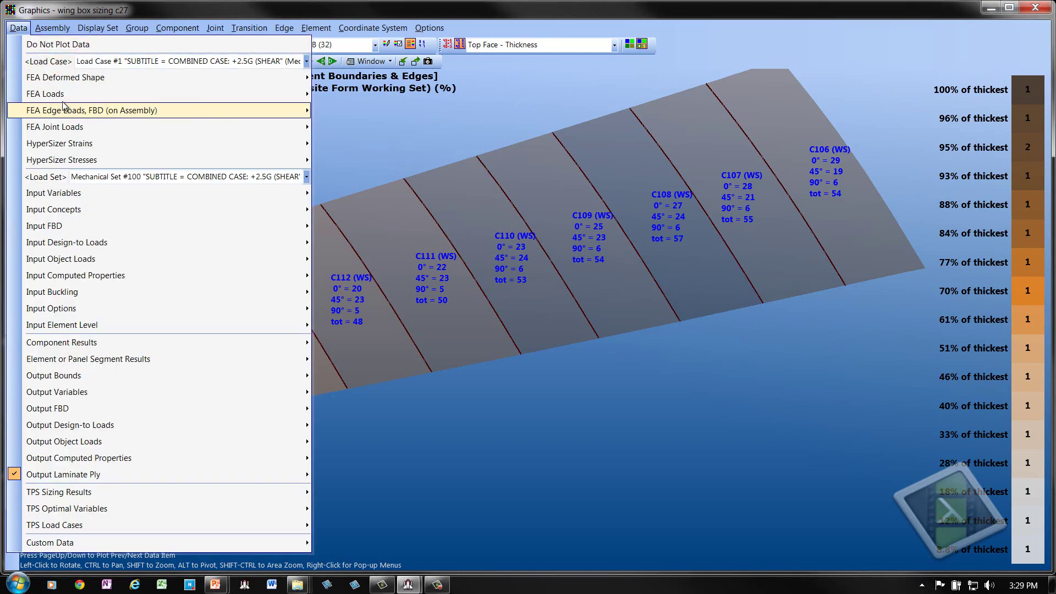
mouse_move(63, 93)
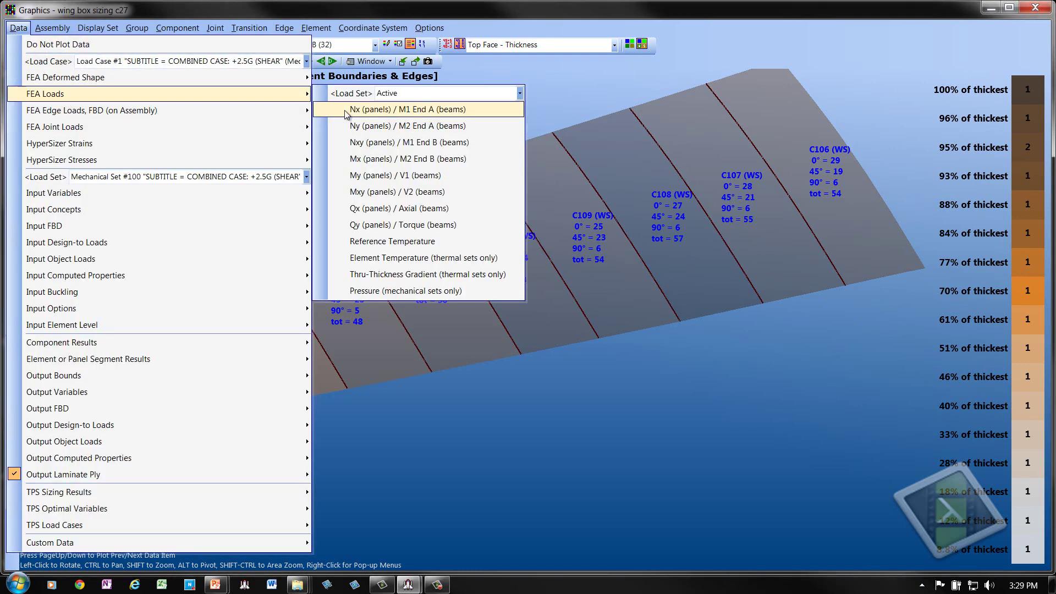
left_click(362, 111)
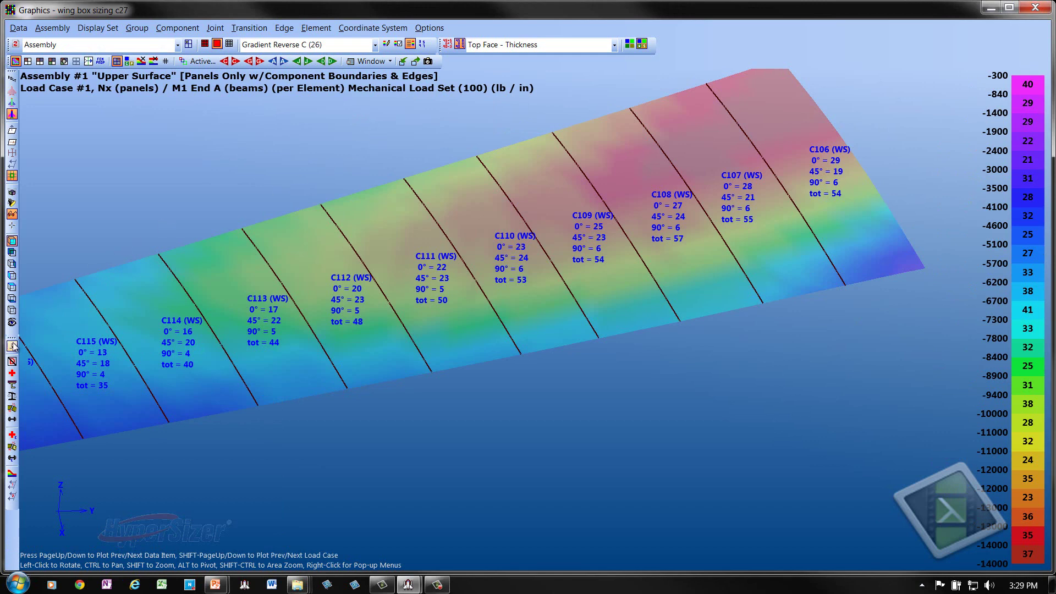
left_click(12, 346)
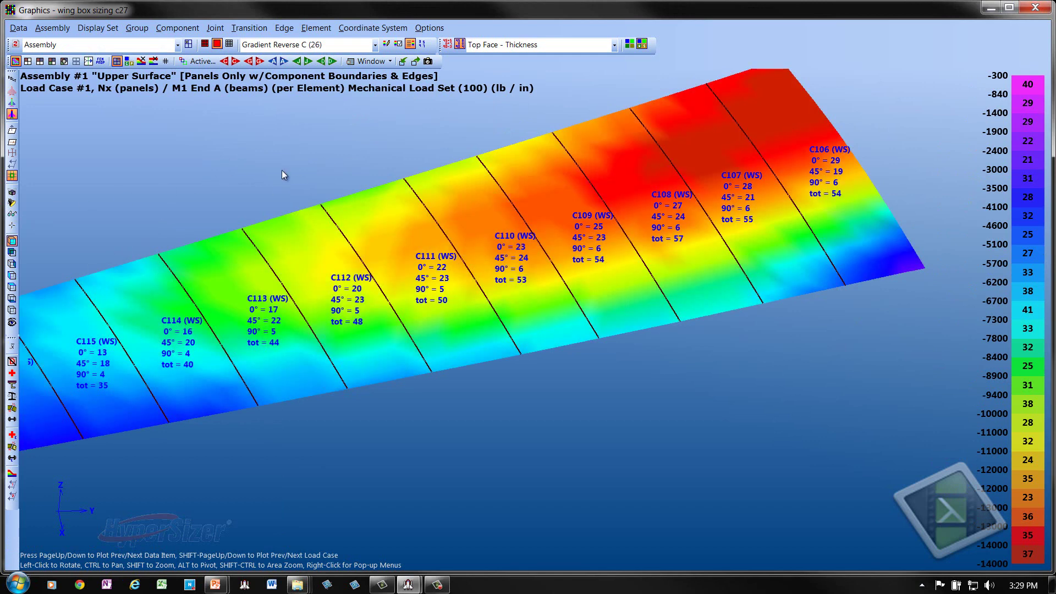
left_click_drag(284, 175, 306, 174)
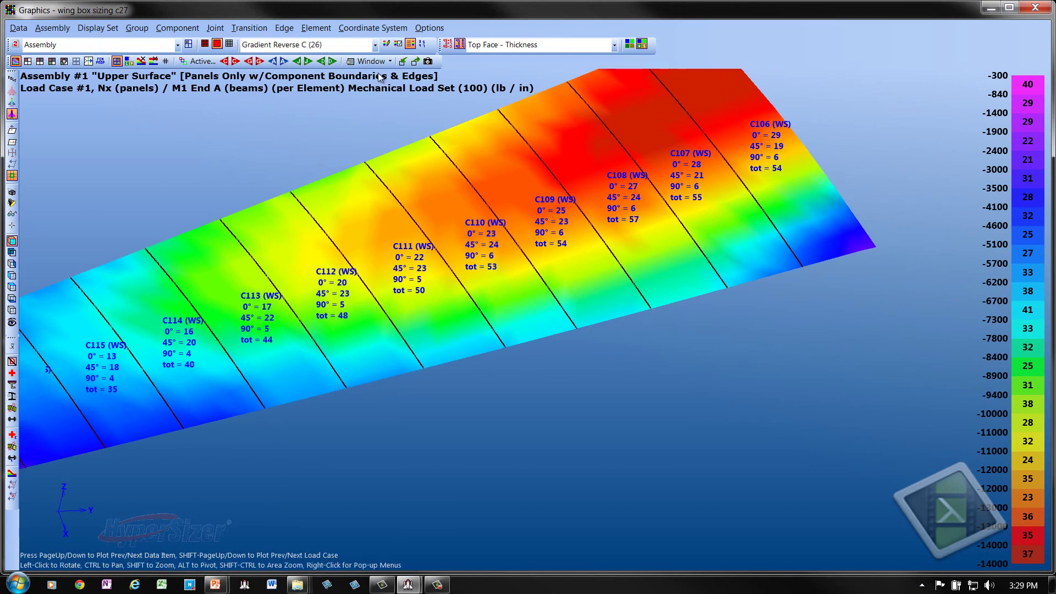
Show unsmoothed element load values with element outlines, stepping through Ny to the Nxy load
right_click(540, 429)
left_click(622, 369)
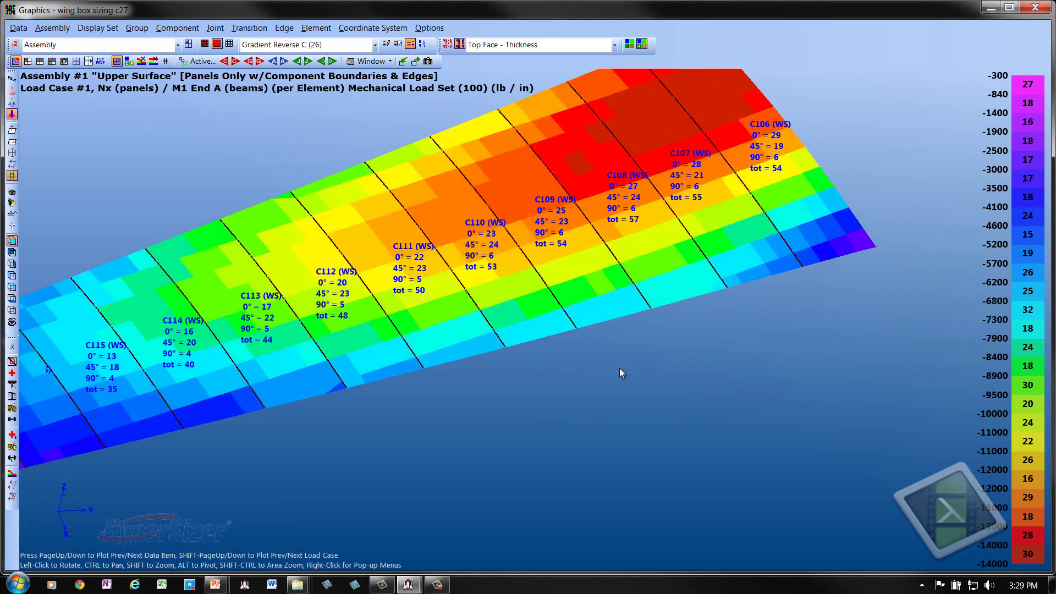
left_click(204, 43)
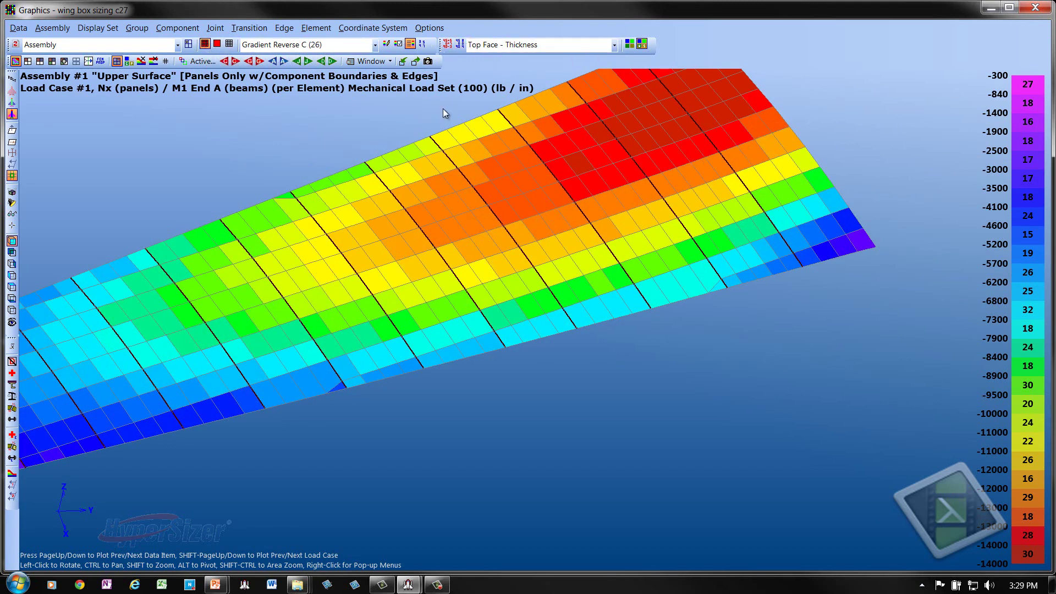
left_click_drag(443, 117, 444, 284)
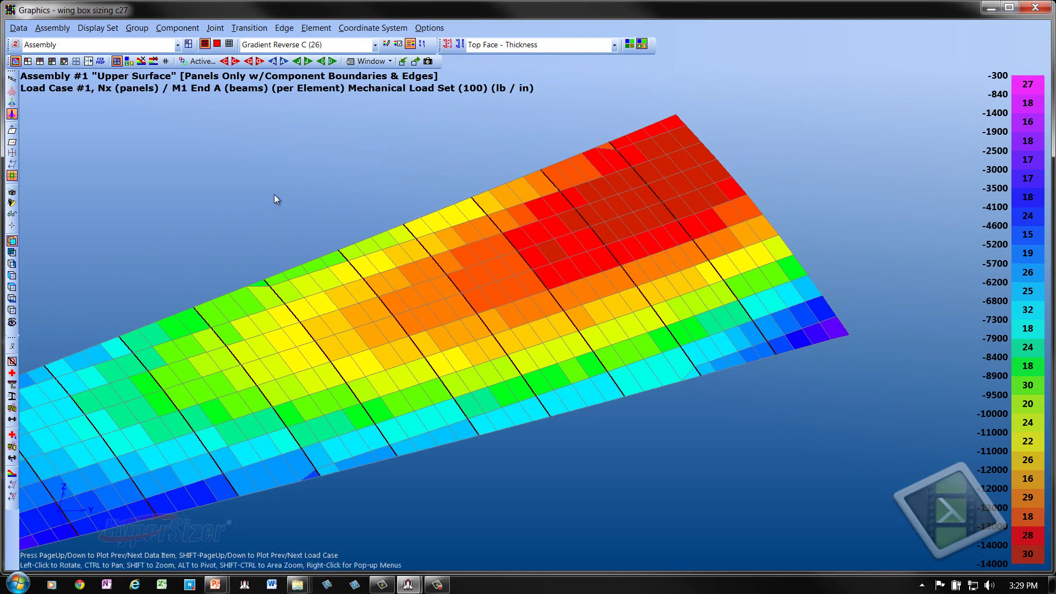
key("Page_Down")
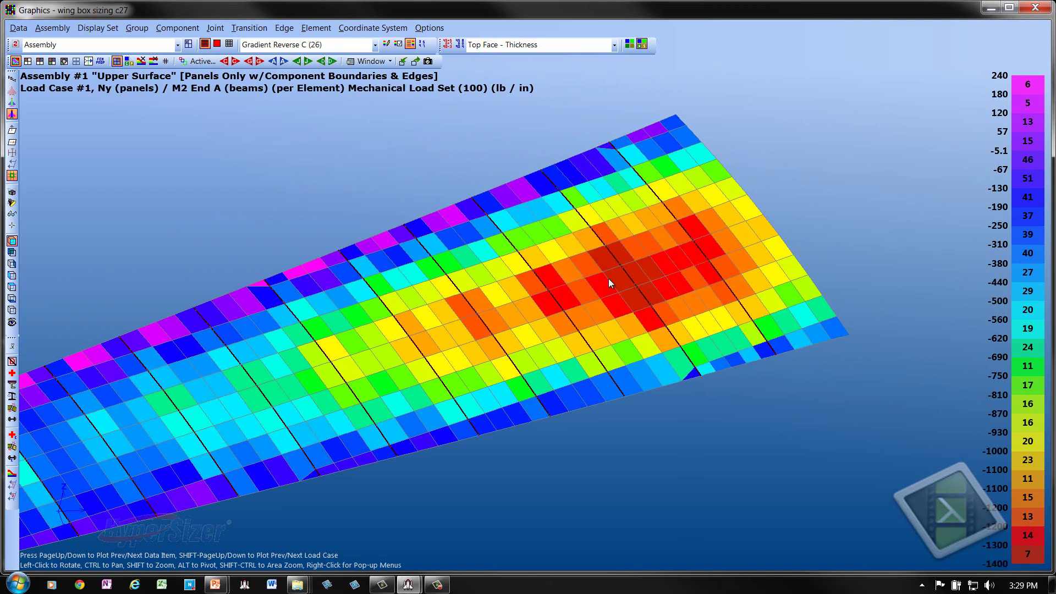
key("Page_Down")
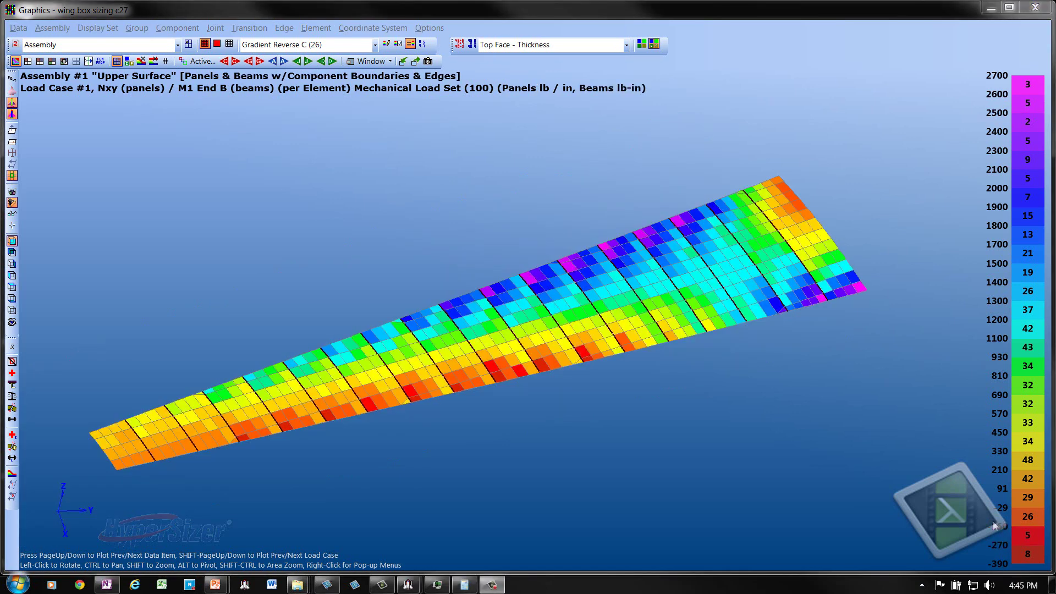
mouse_move(1027, 482)
Hide the graphics to return to Project Sizing for component 116
left_click(991, 10)
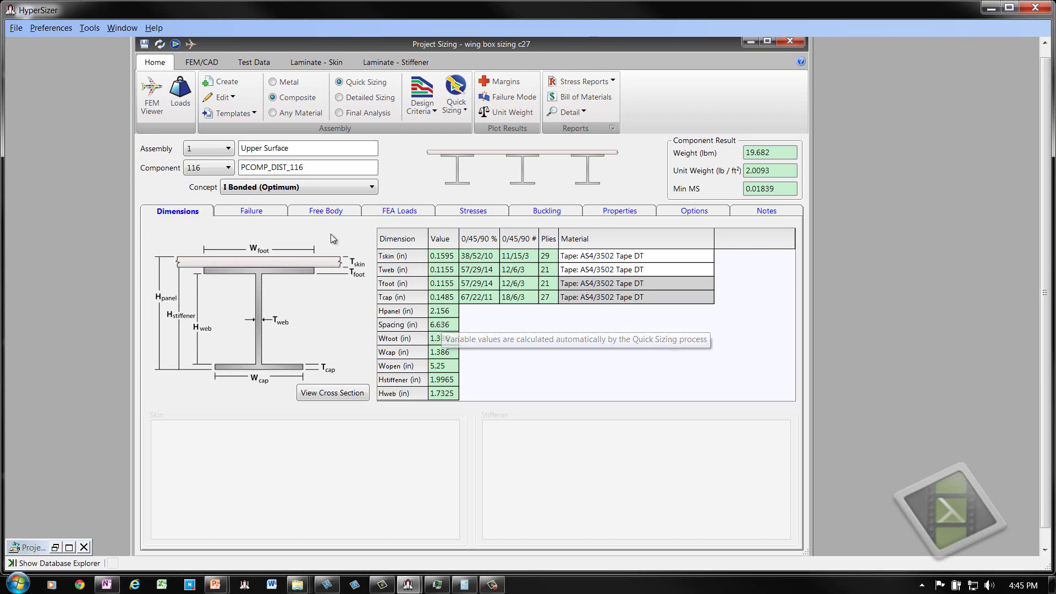
Switch the Project Sizing form from component 117 to component 118
left_click(231, 169)
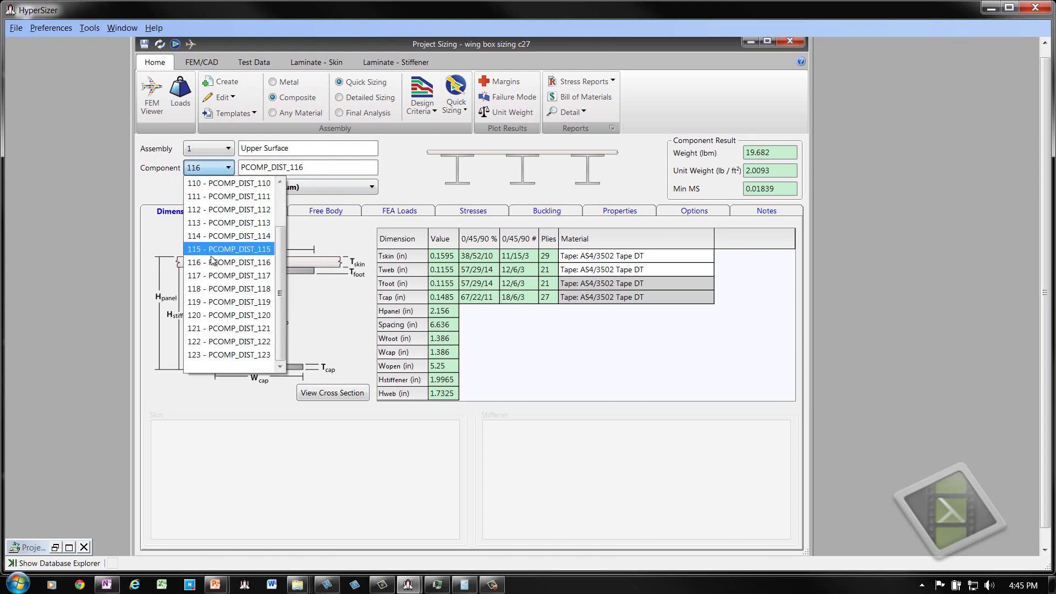
left_click(213, 277)
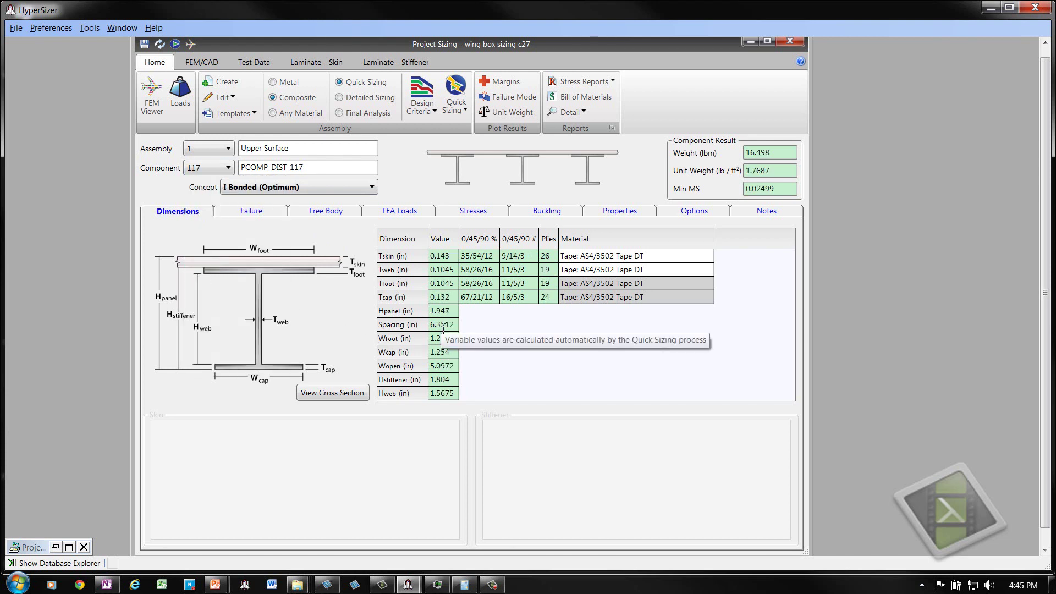
left_click(229, 168)
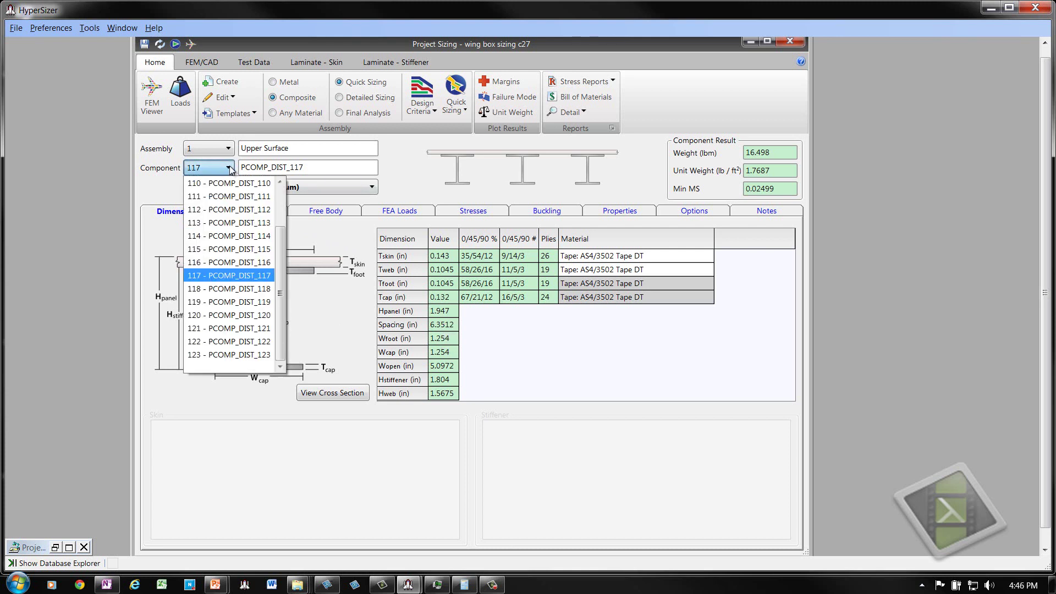
left_click(214, 287)
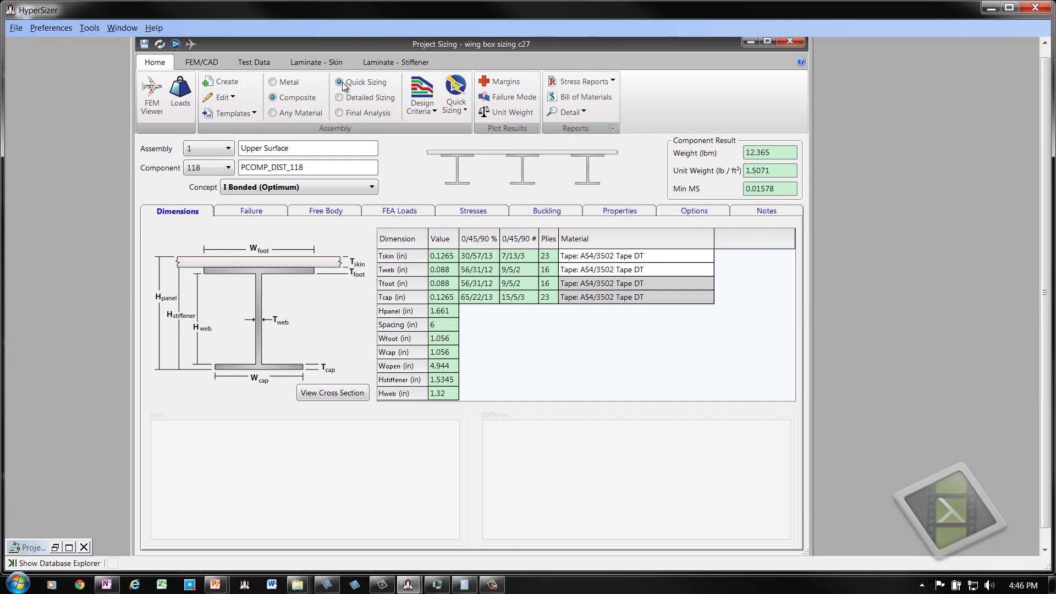
Change component 118 to Detailed Sizing and begin setting variables from the quick results
left_click(340, 98)
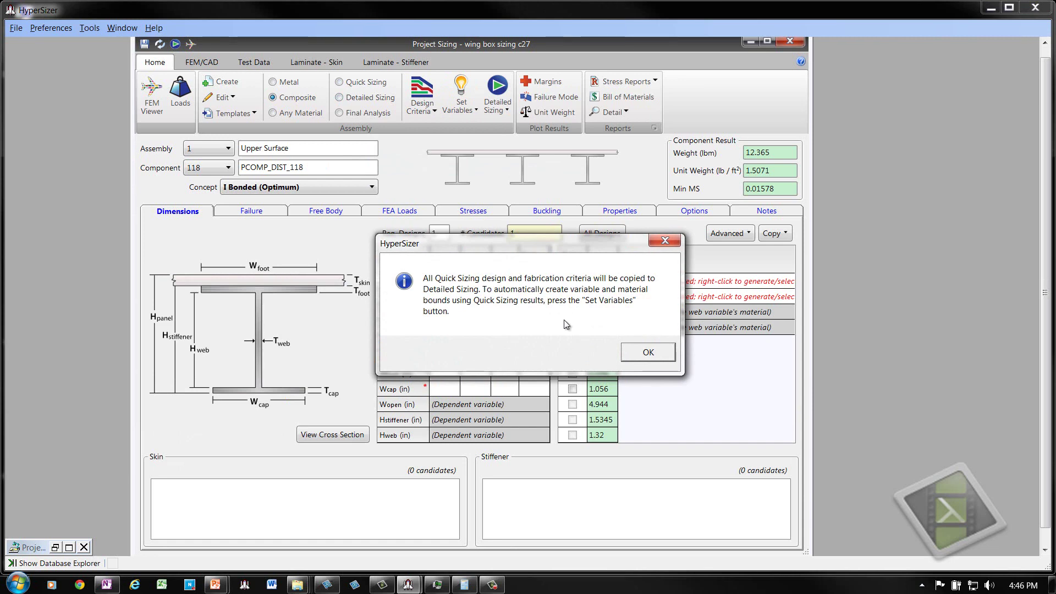
left_click(640, 352)
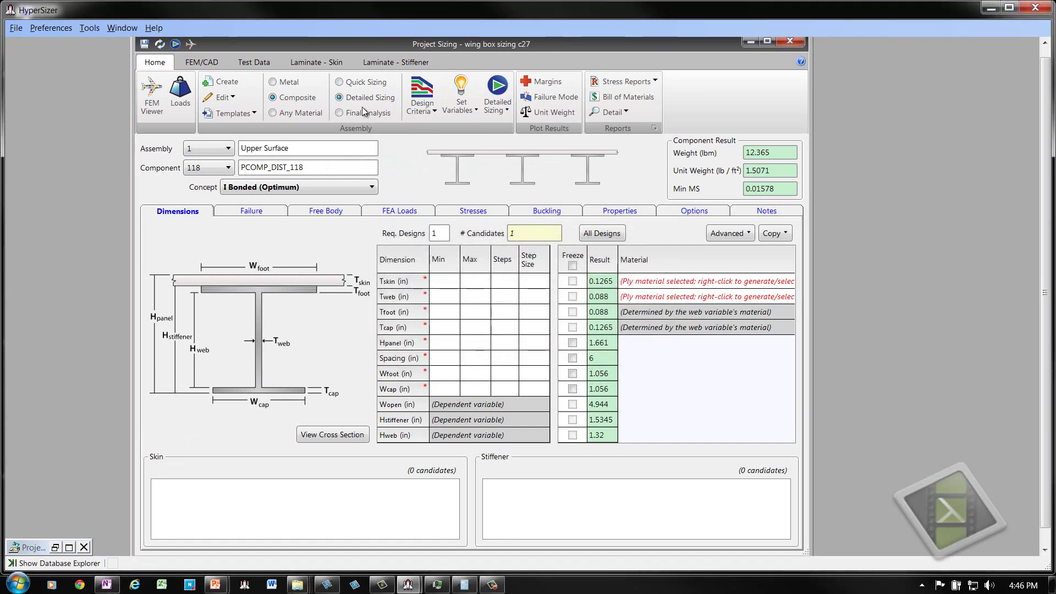
left_click(460, 85)
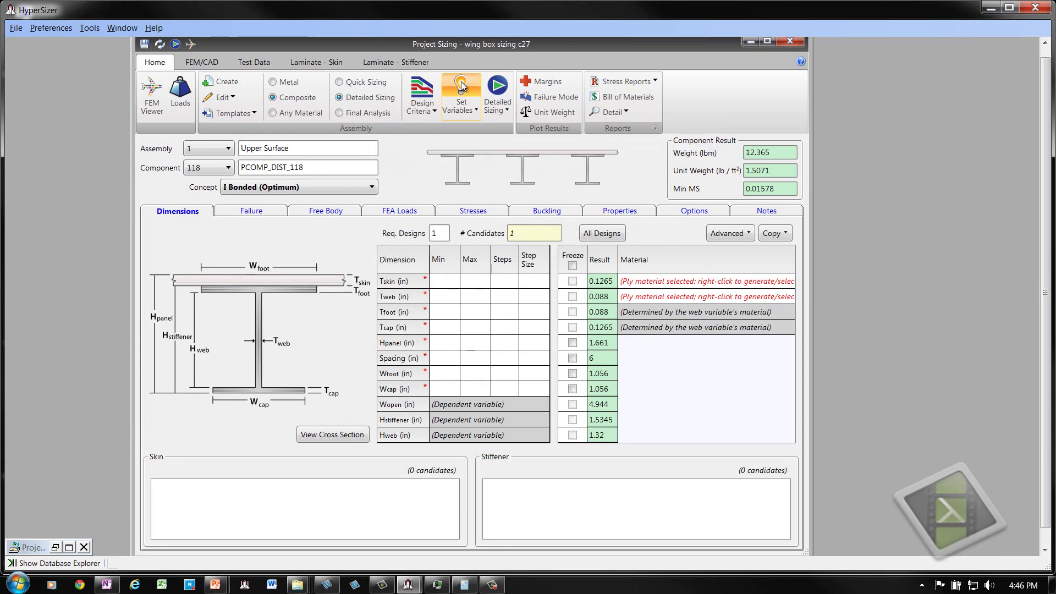
Generate sizing variables and laminate candidates with Skin/Top Face 20 and Stiffener 7
left_click(461, 86)
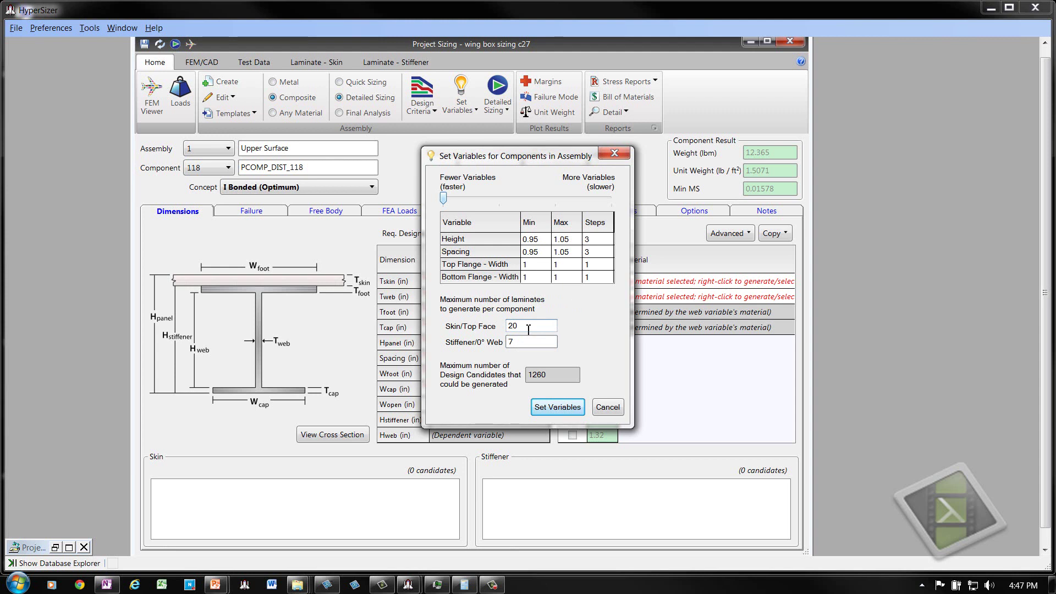
left_click(559, 408)
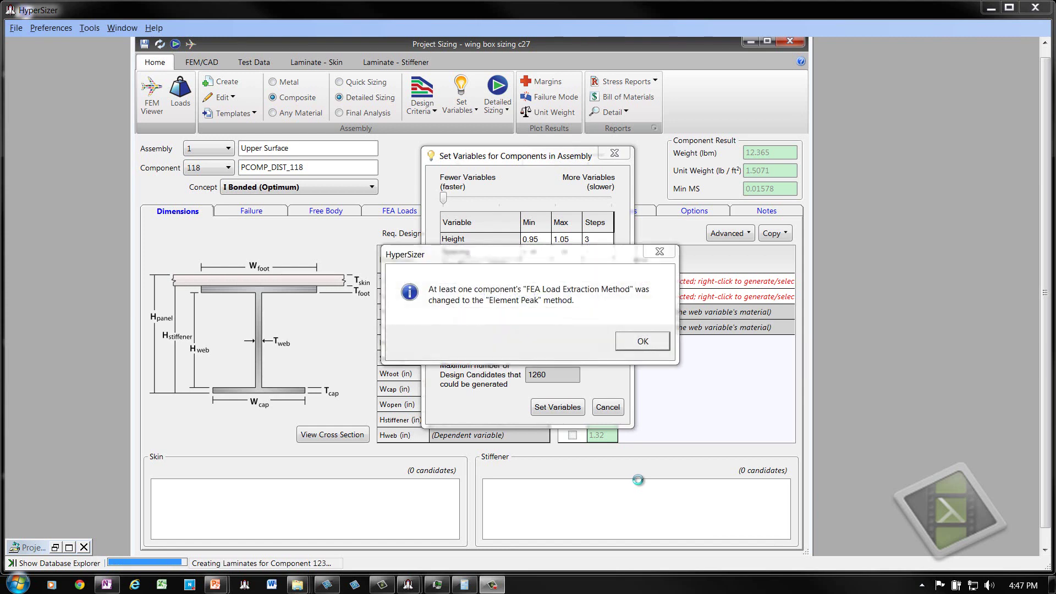
Acknowledge the Element Peak load extraction notice and inspect the first 17-ply skin laminate's ply stack
left_click(641, 342)
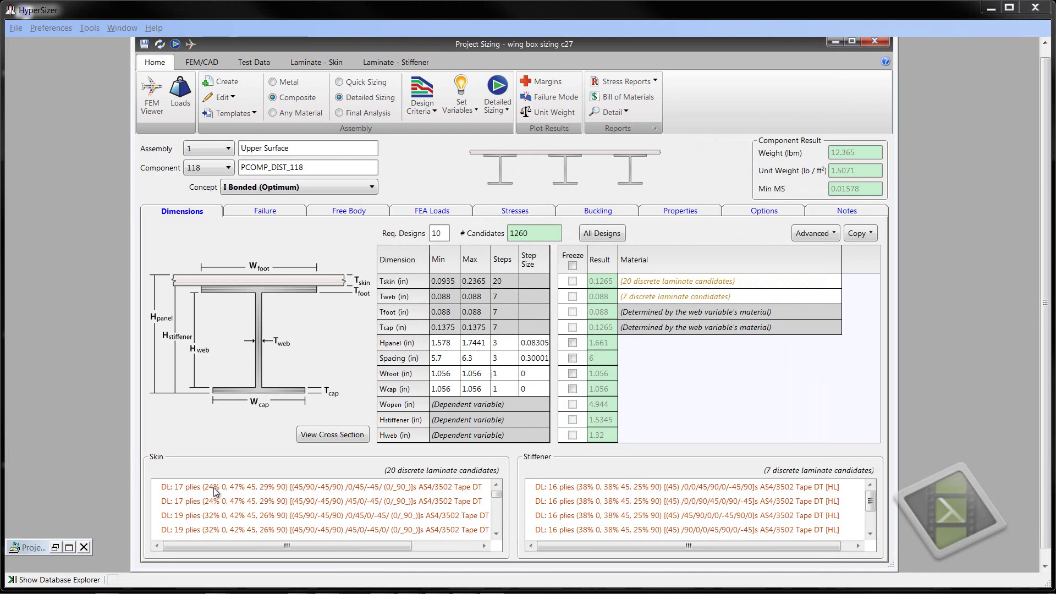
right_click(231, 485)
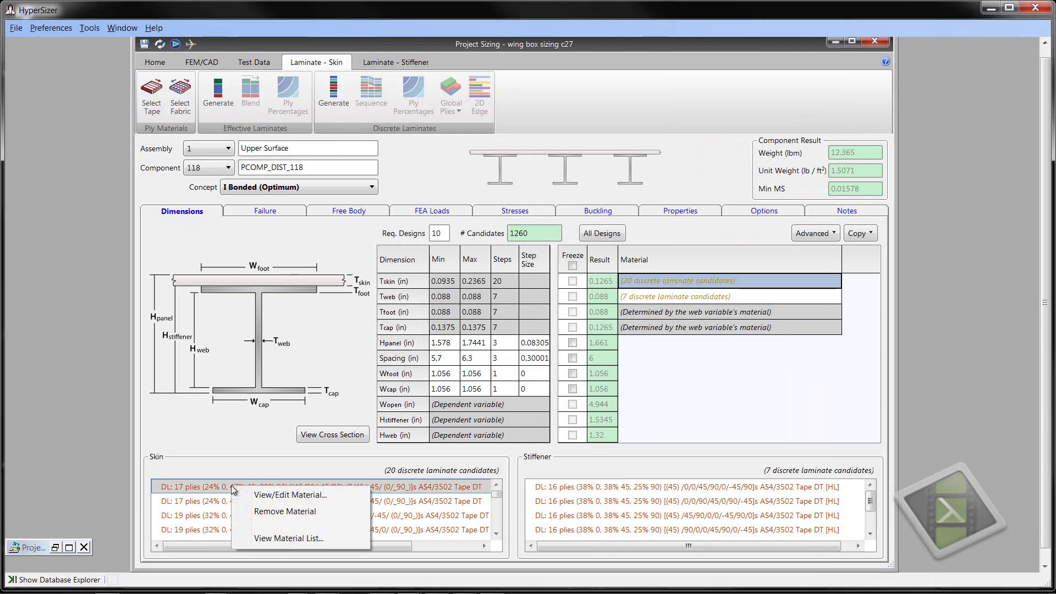
left_click(292, 495)
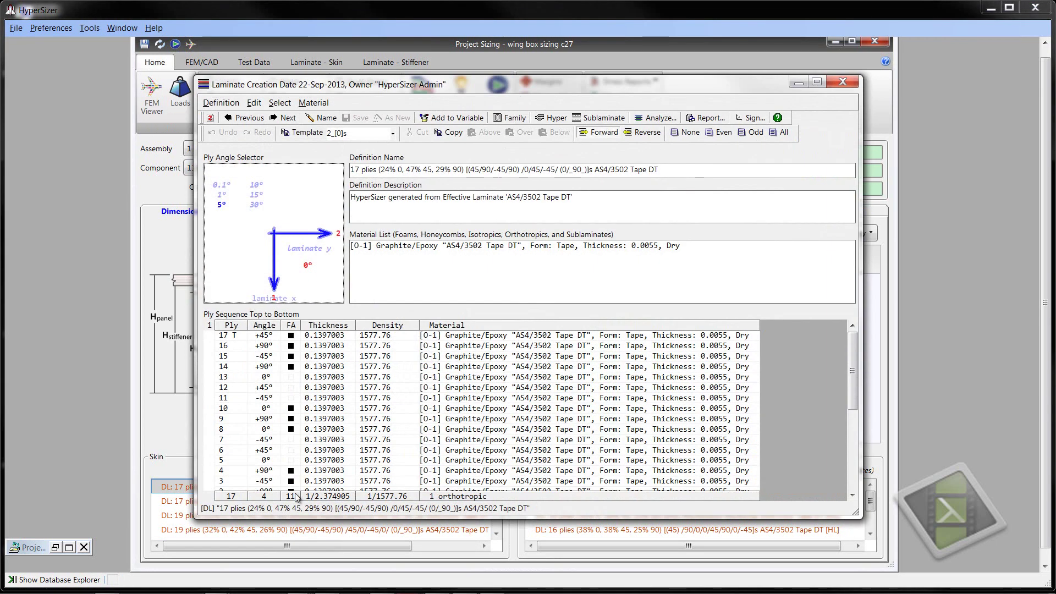
left_click(816, 82)
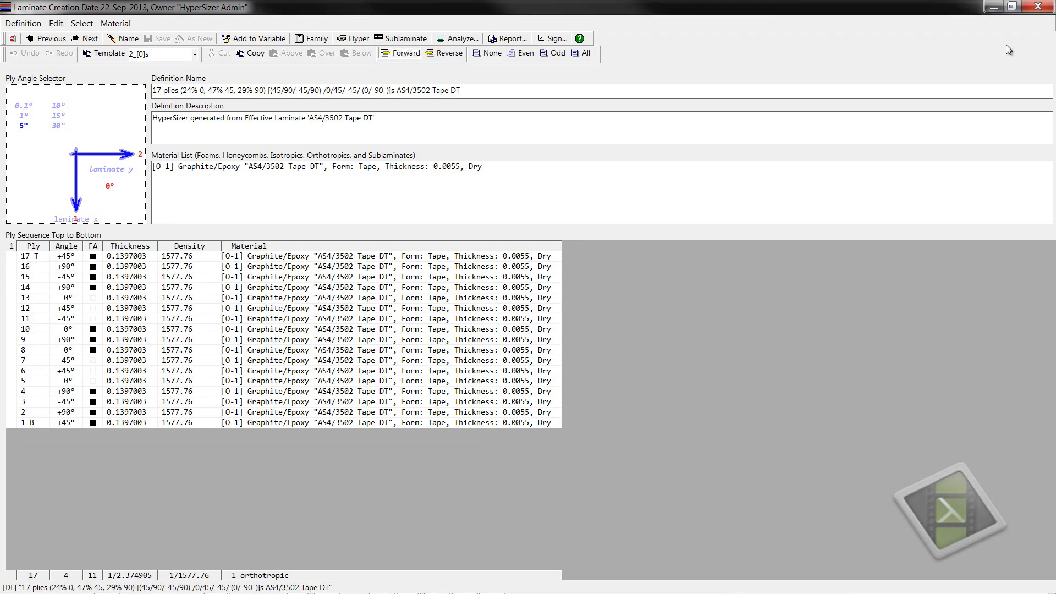
left_click(1036, 8)
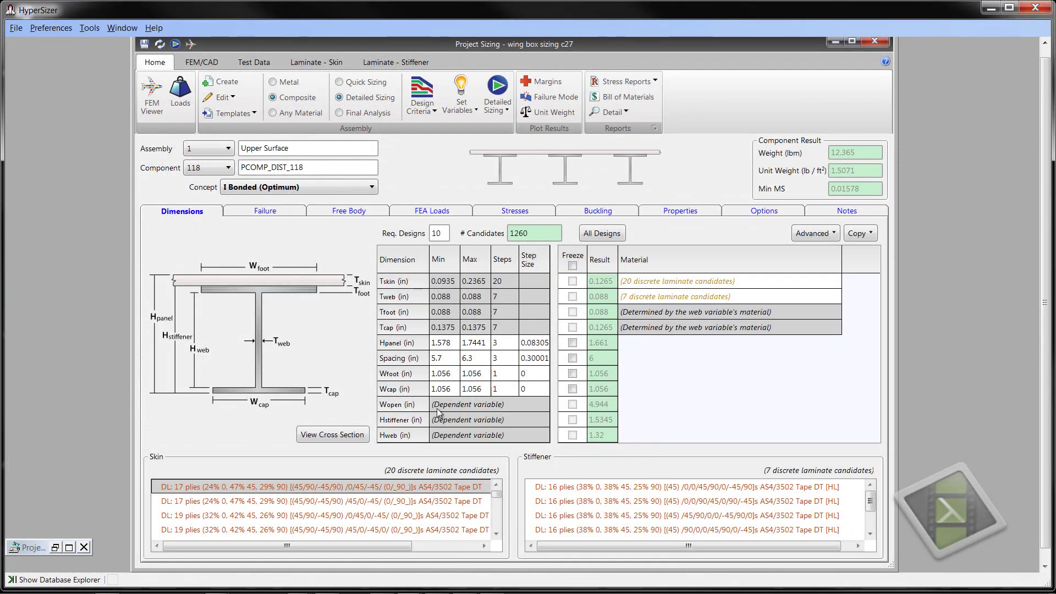
right_click(607, 487)
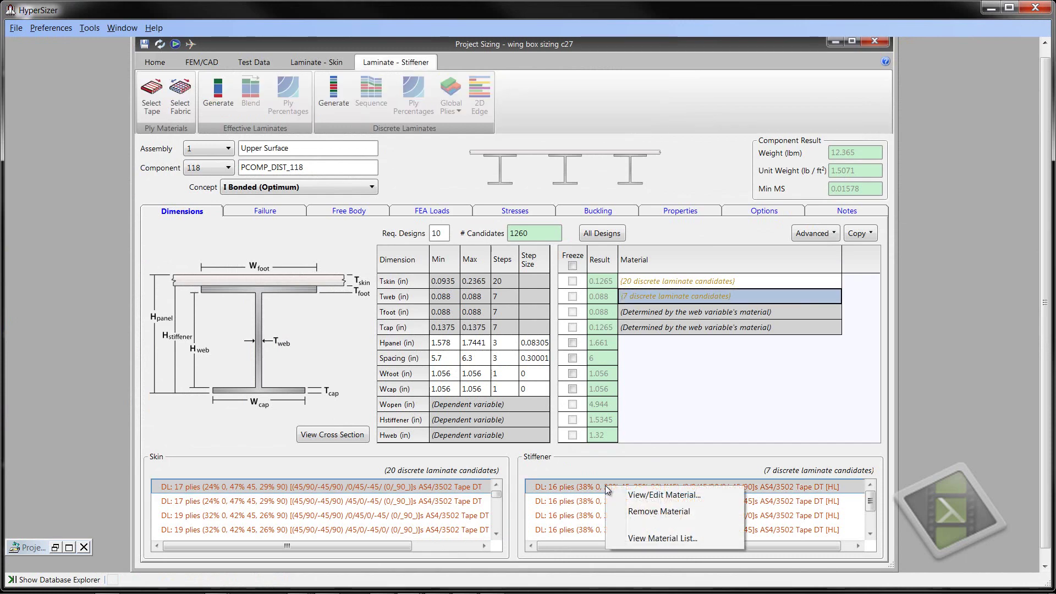
left_click(647, 495)
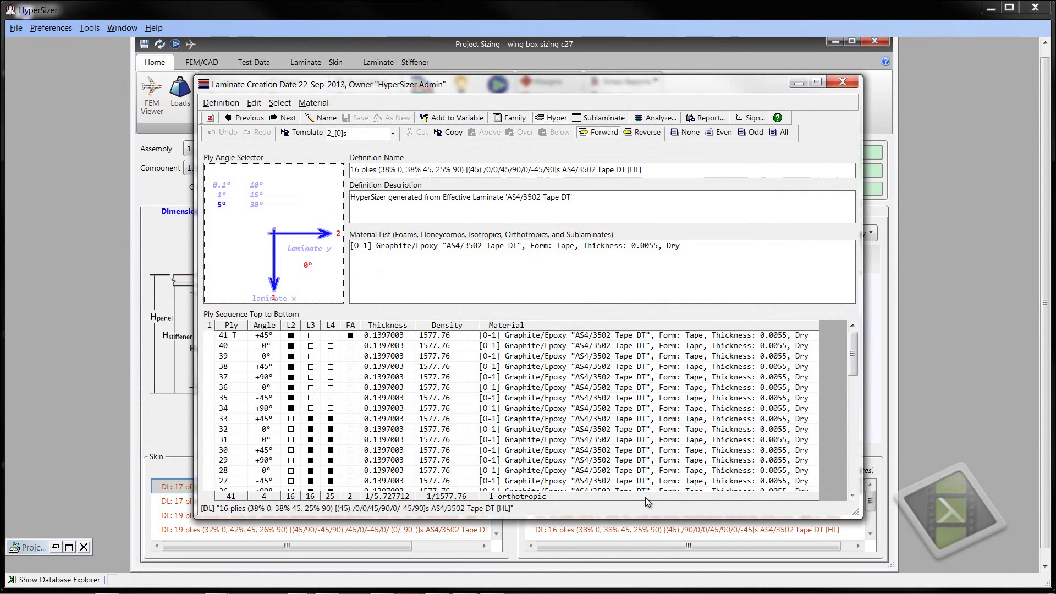
left_click(817, 82)
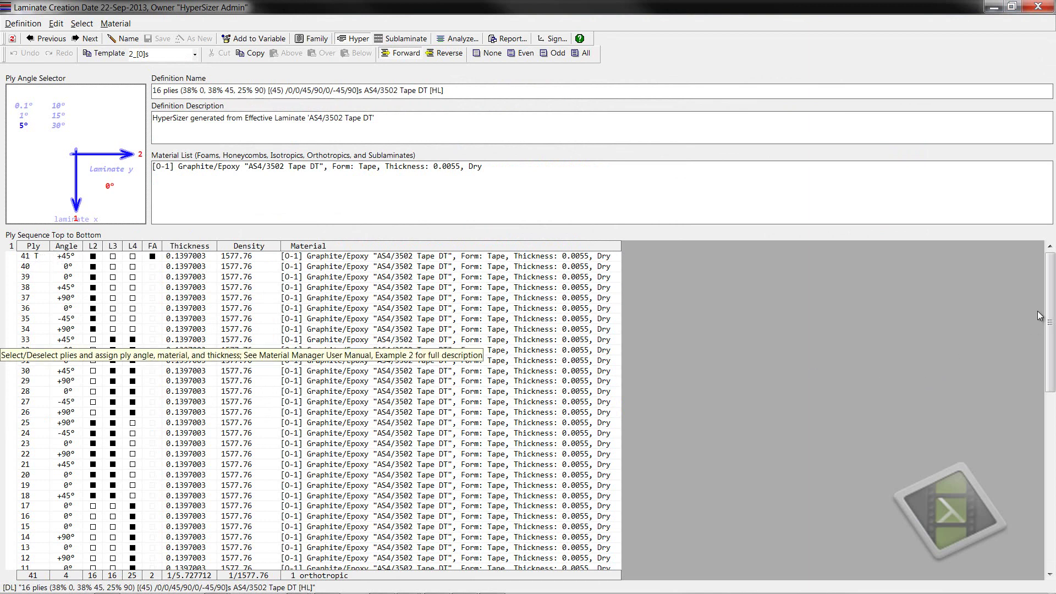
mouse_move(1049, 322)
left_mouse_down()
mouse_move(1050, 351)
mouse_move(1049, 321)
left_mouse_up()
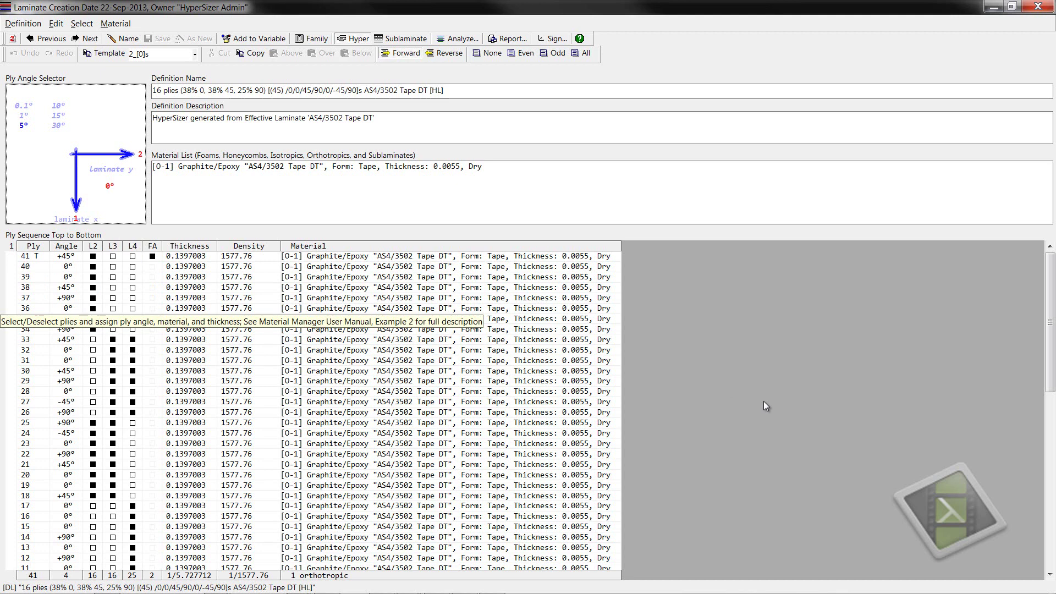
left_click(1036, 6)
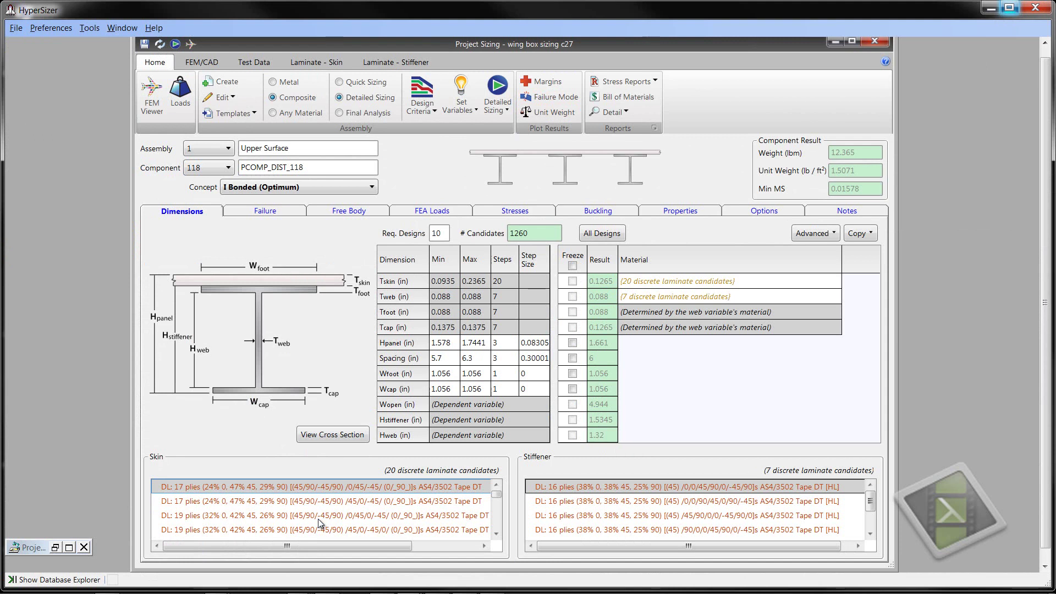
Run Detailed Sizing on component 118 to reach a 25-ply skin with Min MS 0.1219
left_click(498, 89)
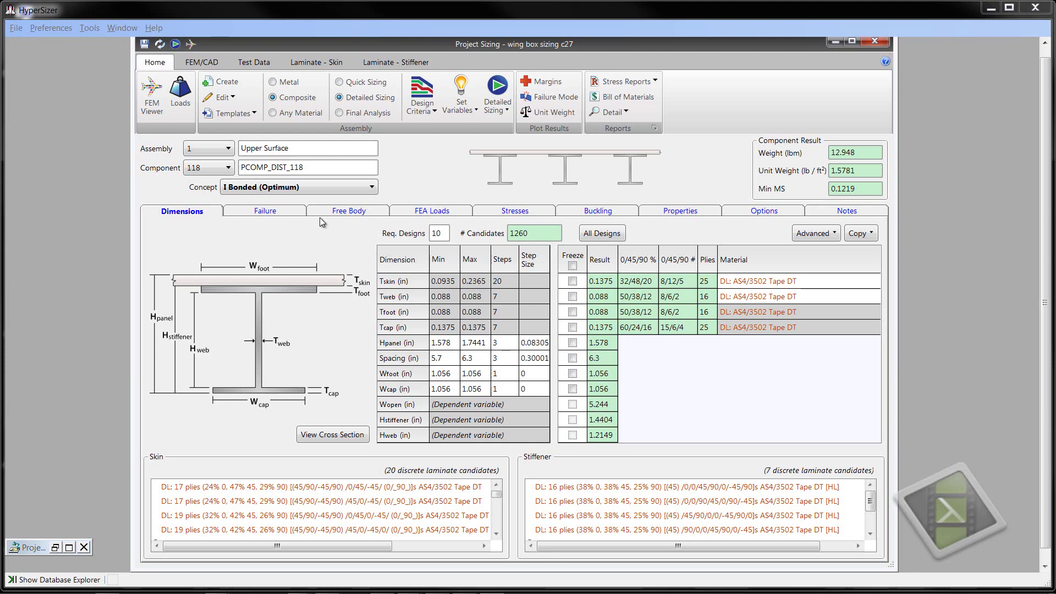
Review component 118's failure analyses filtered by category and Web, then show all categories again
left_click(279, 213)
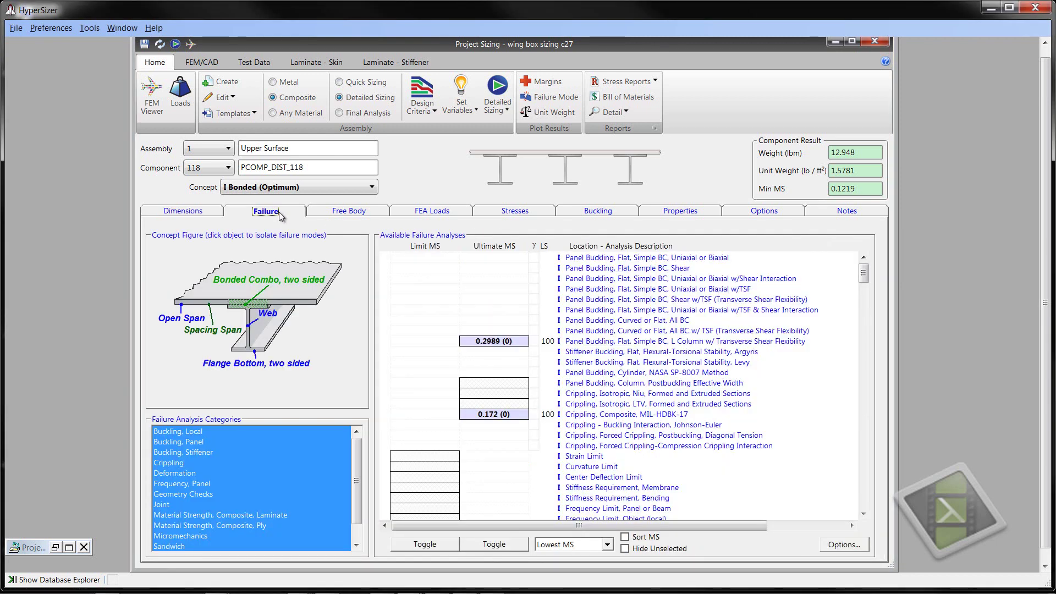
mouse_move(863, 282)
left_mouse_down()
mouse_move(849, 464)
mouse_move(847, 319)
mouse_move(859, 267)
left_mouse_up()
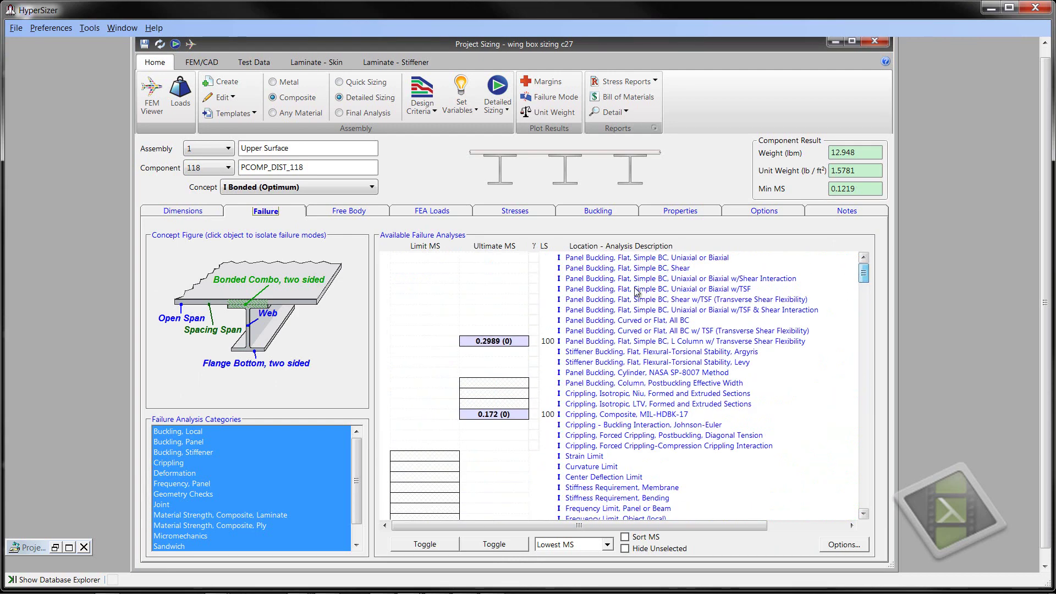
left_click(502, 297)
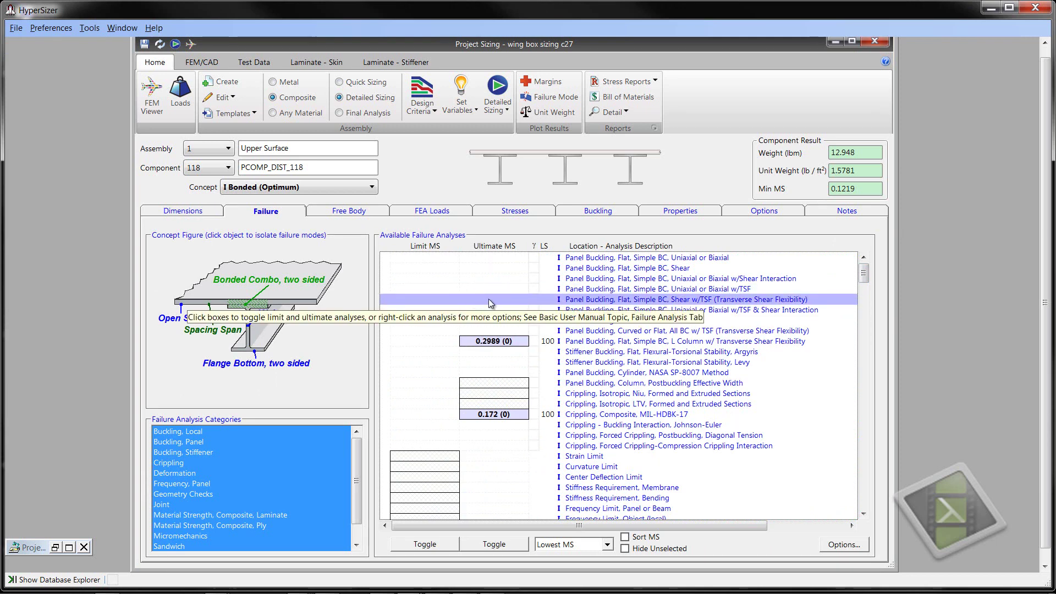
left_click(258, 515)
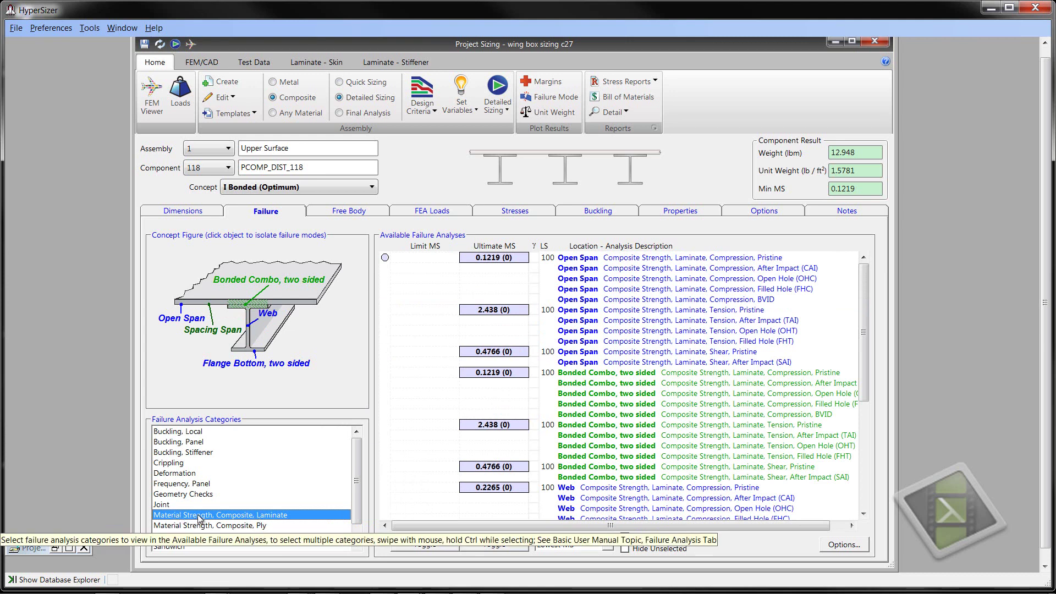
left_click(267, 315)
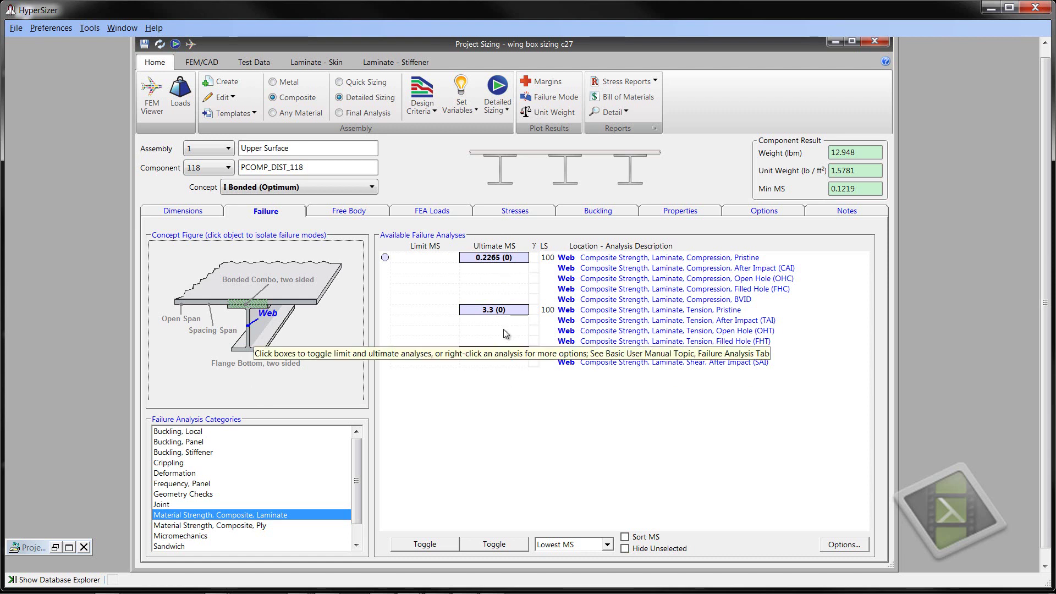
left_click_drag(223, 433, 356, 483)
left_click(325, 346)
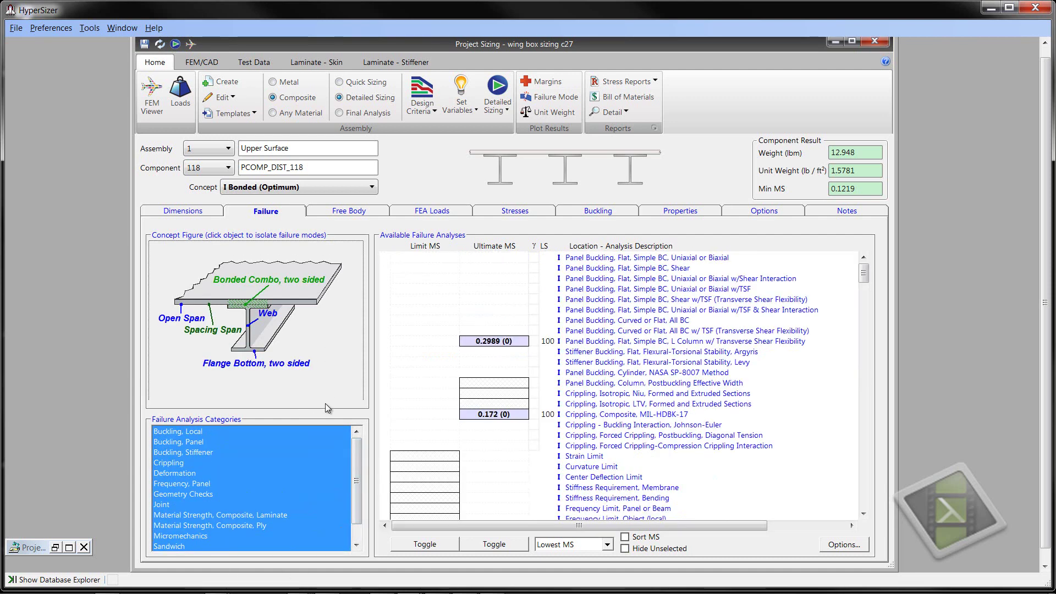
Sort component 118's failure analyses by lowest margin, led by laminate compression at 0.1219
left_click(625, 537)
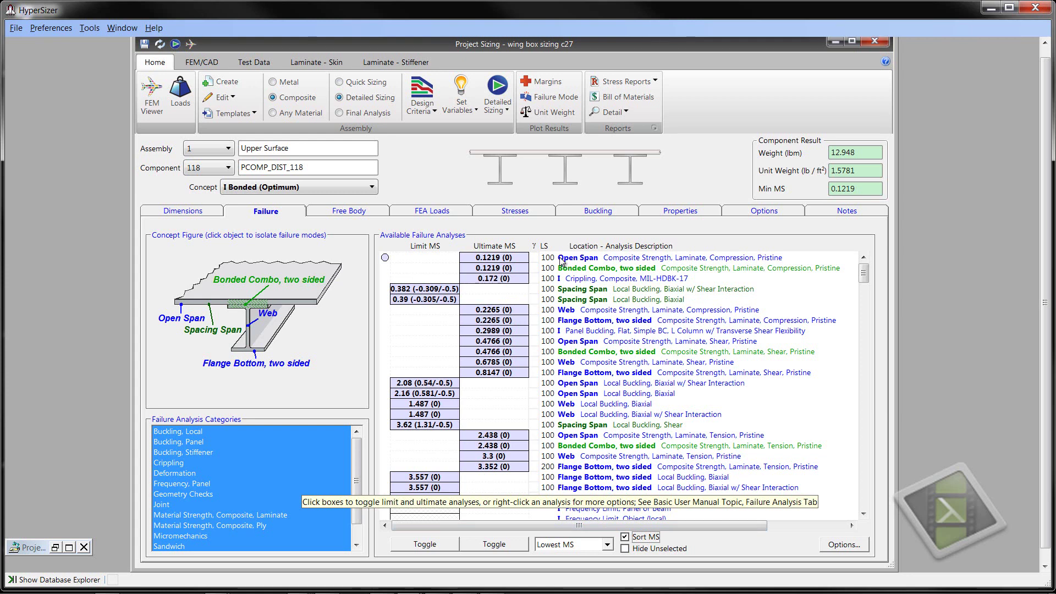
Step through components 117 and 116, discarding unsaved changes, then settle on component 115 (Min MS 0.0392)
left_click(229, 167)
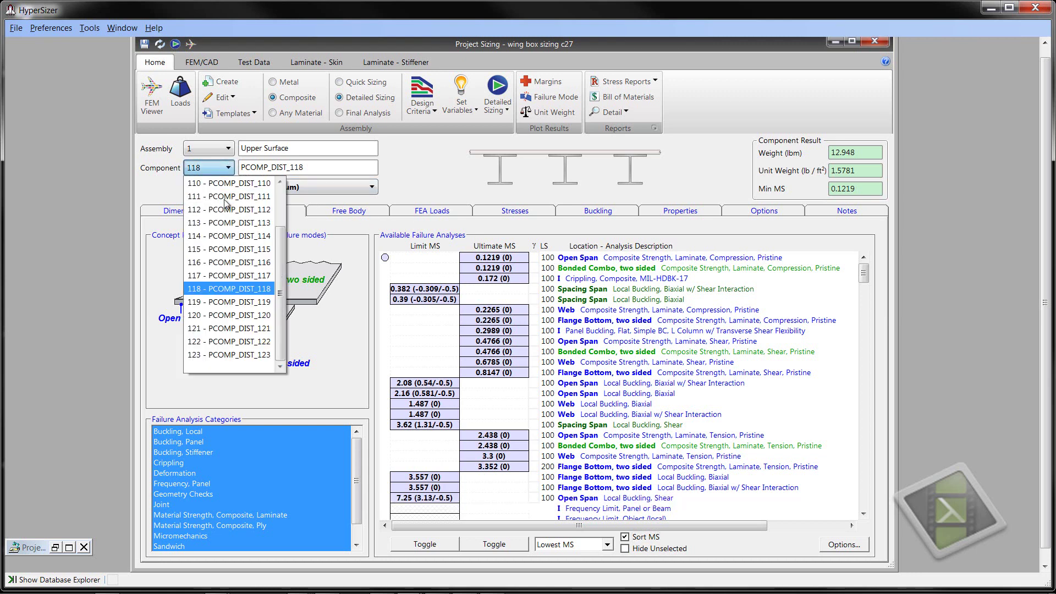
left_click(225, 277)
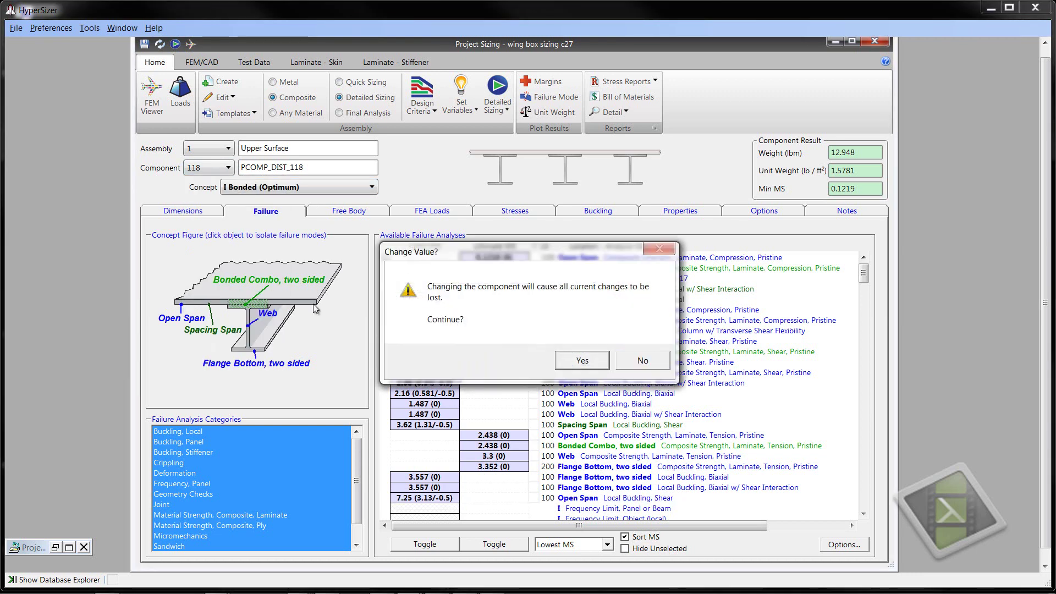
left_click(578, 364)
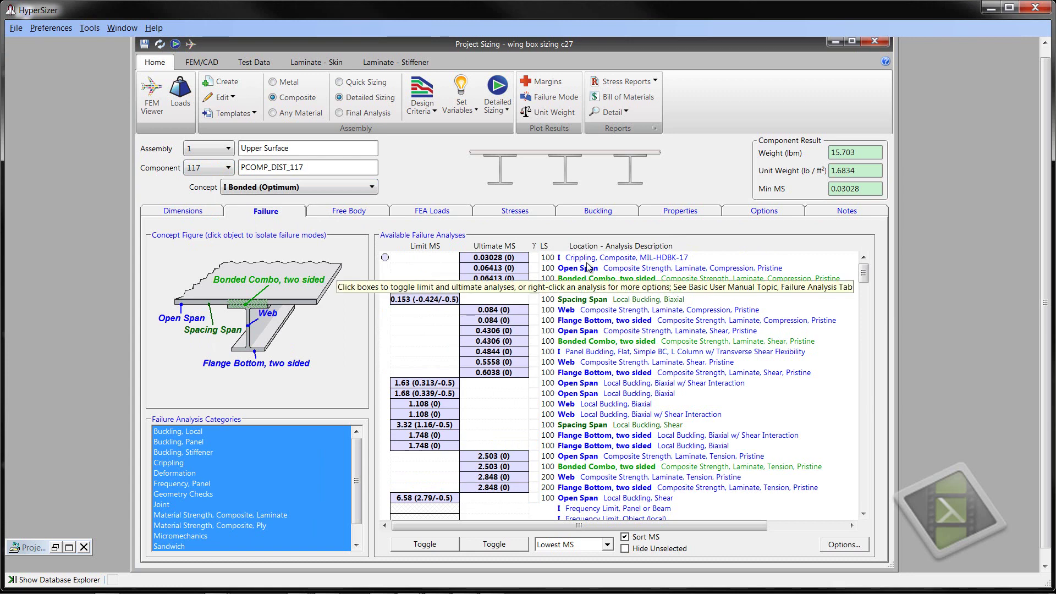
left_click(228, 168)
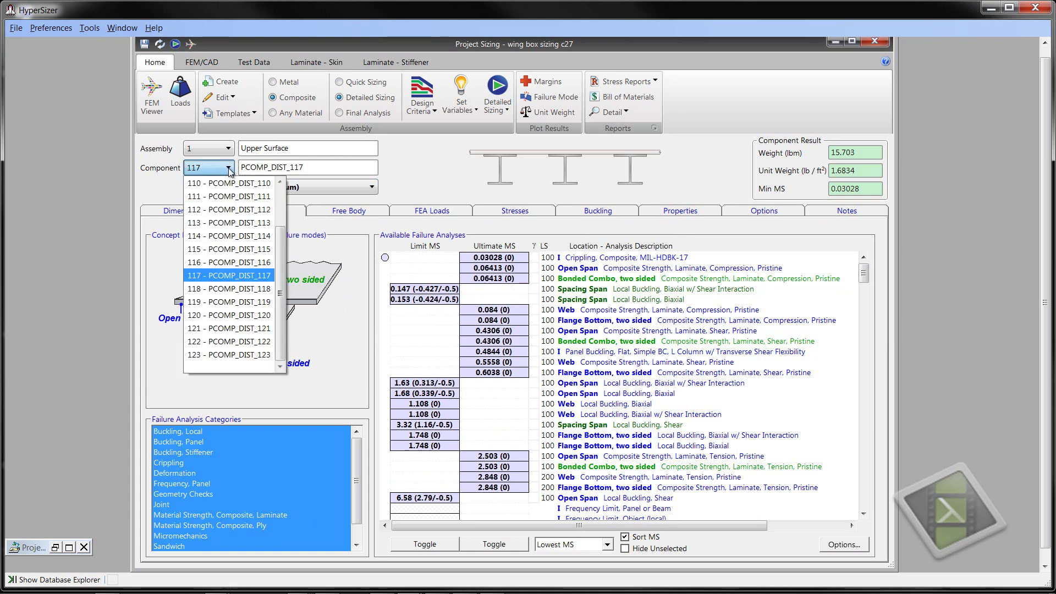
left_click(212, 263)
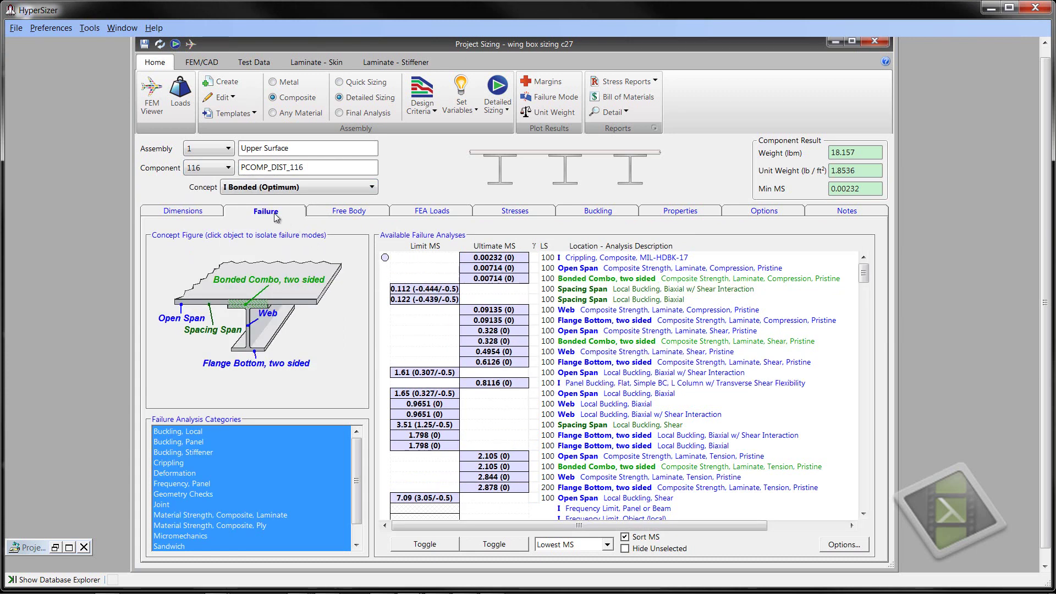
left_click(229, 168)
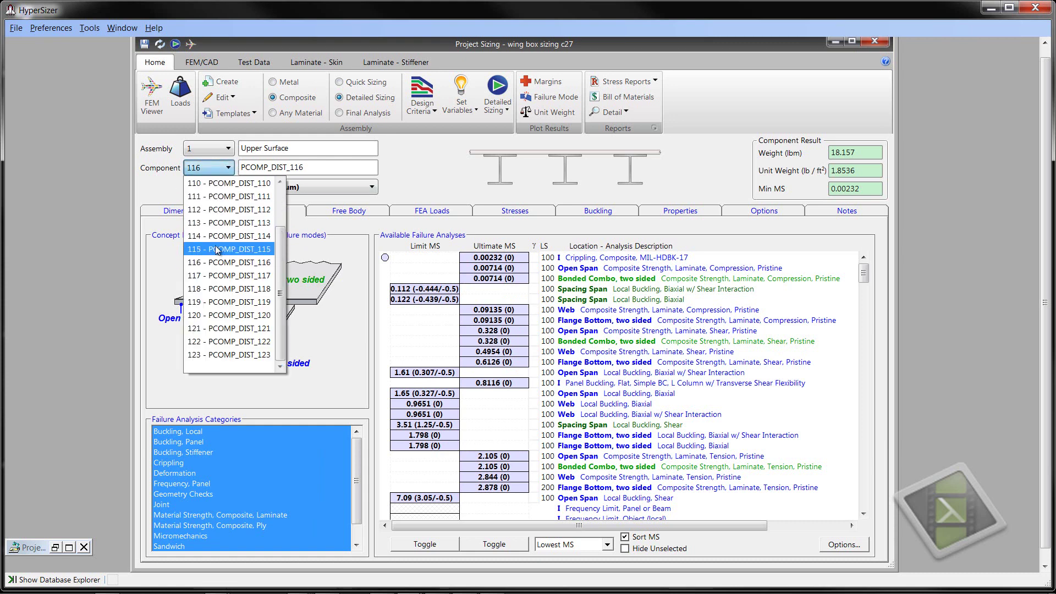
left_click(217, 250)
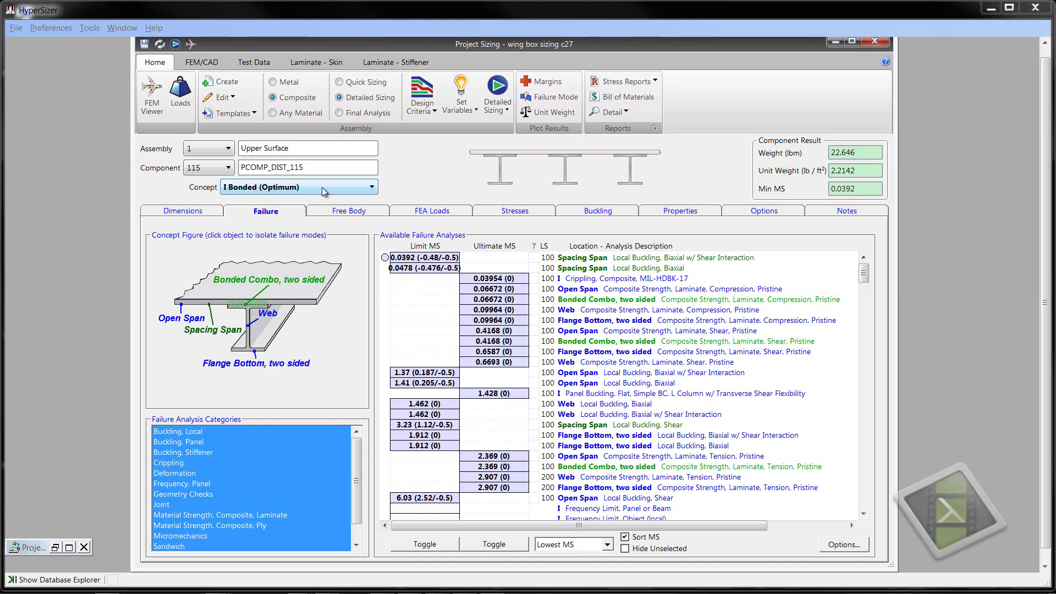
Show the Dimensions tab for component 106 (51.382 lbm, 45-ply 0.2475 in skin)
left_click(205, 214)
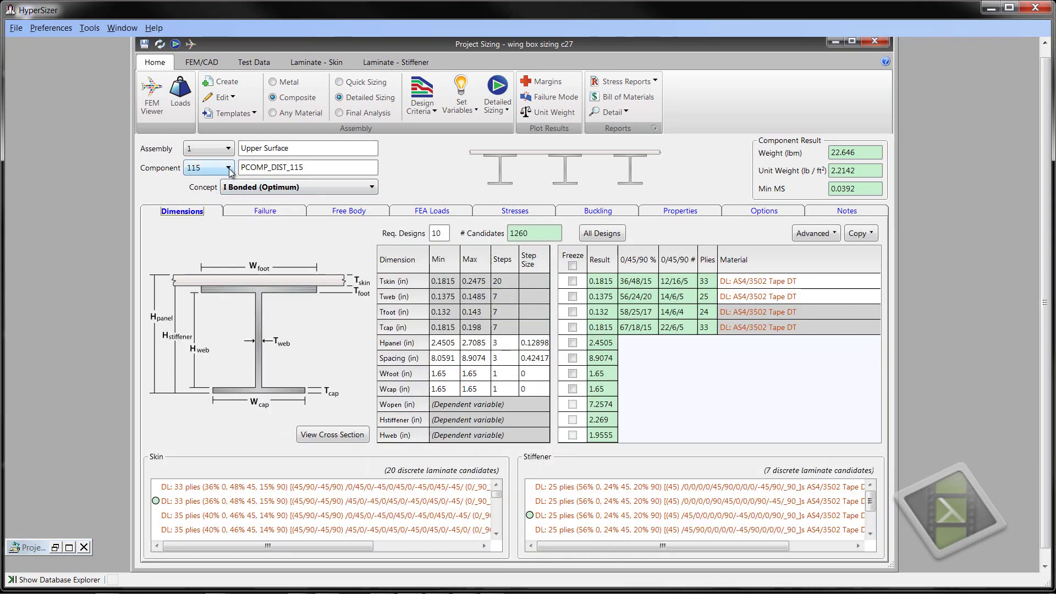
left_click(228, 168)
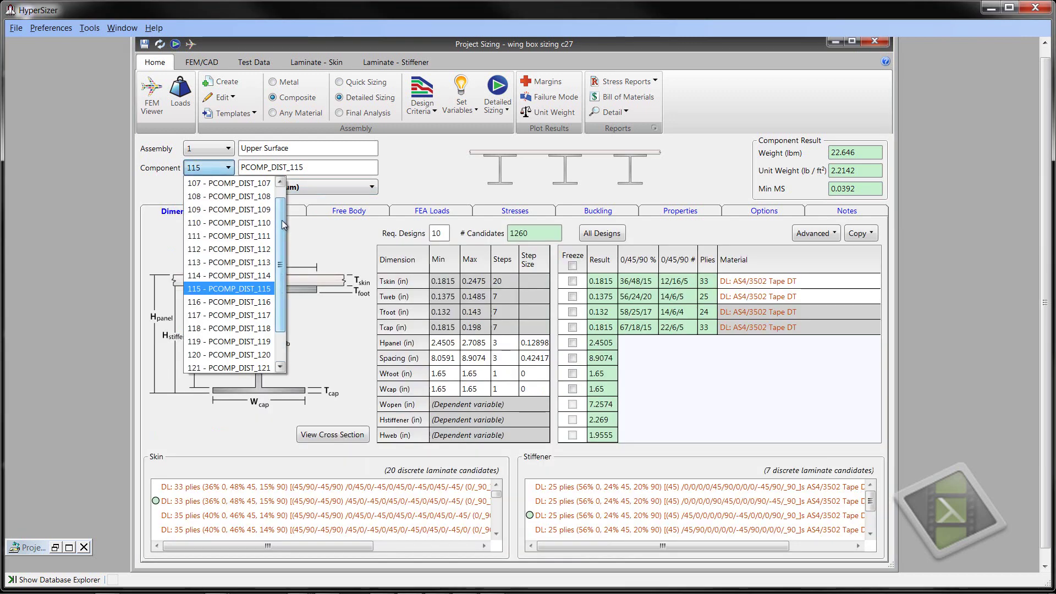
key("Escape")
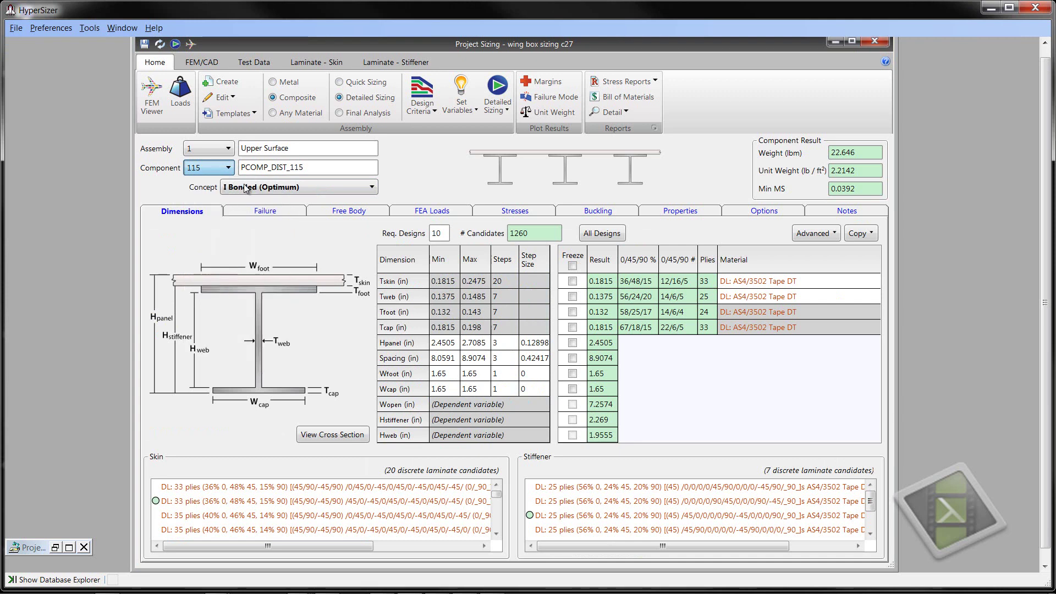
key("Home")
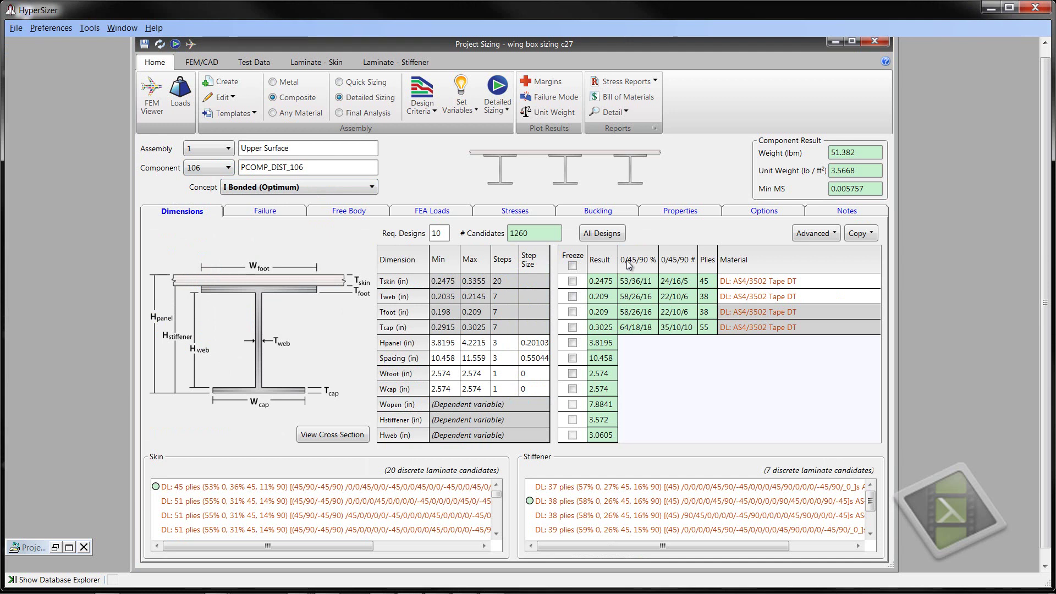
Open component 106's cross-section ply view and zoom into the skin-to-stiffener junction
left_click(341, 435)
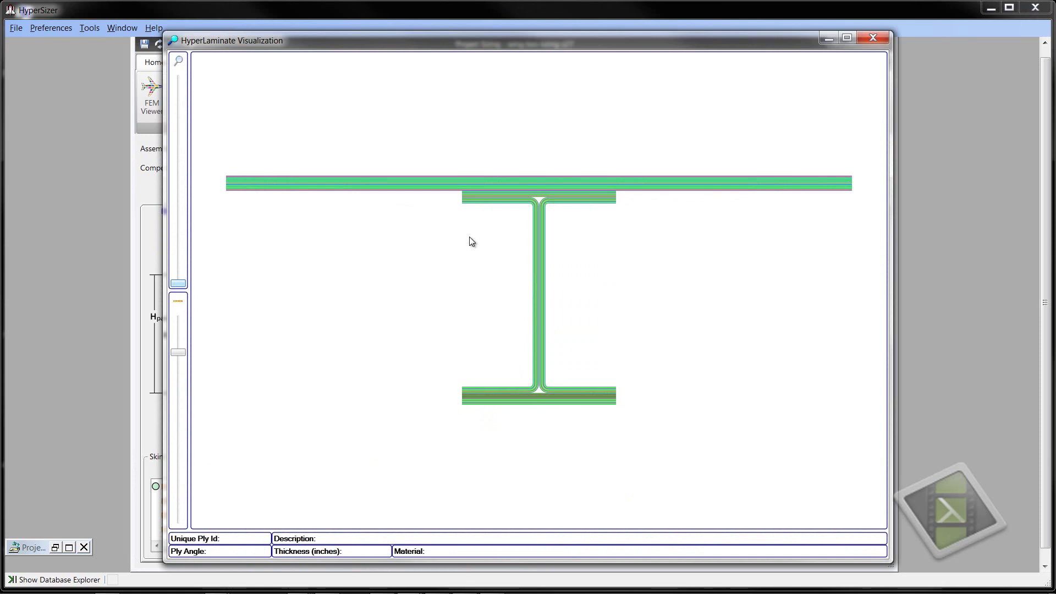
scroll(543, 188, "up", 3)
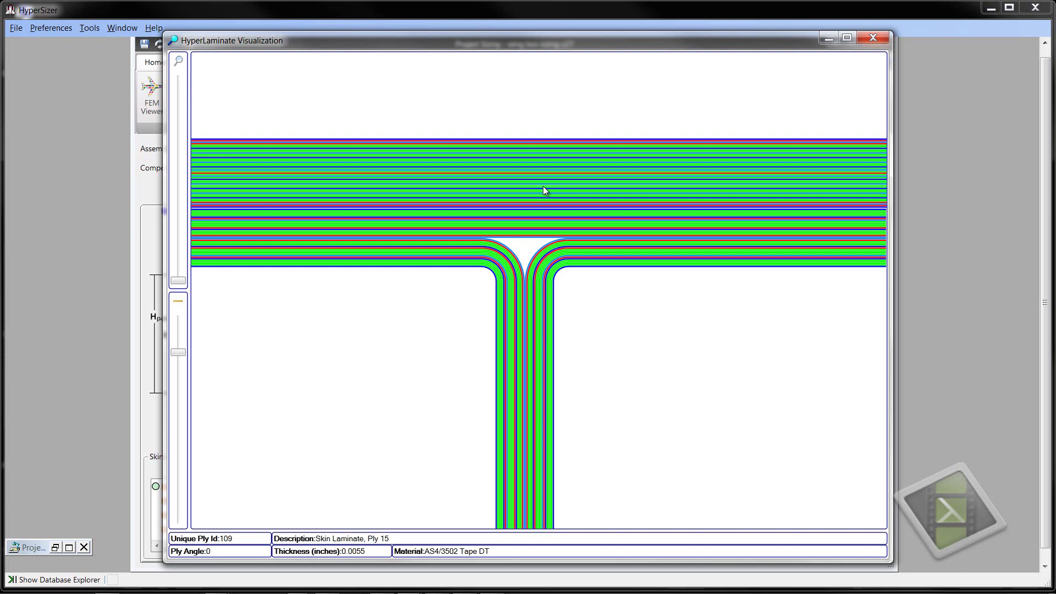
scroll(543, 186, "up", 1)
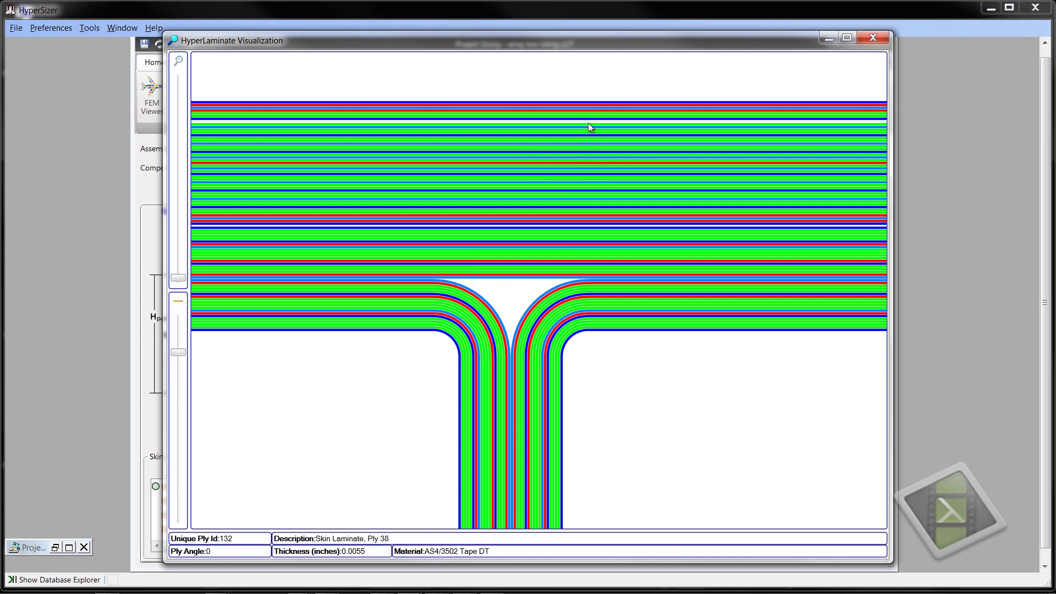
scroll(589, 123, "up", 1)
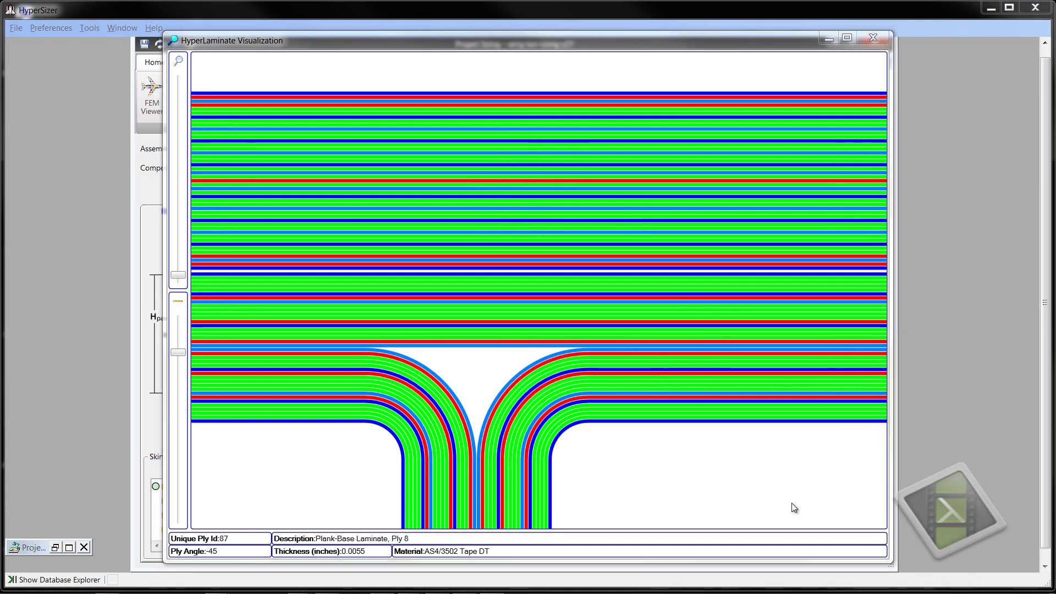
Zoom the cross-section view onto the web-to-lower-cap junction with its 0° and 90° cap plies
left_click(549, 474)
scroll(490, 365, "down", 3)
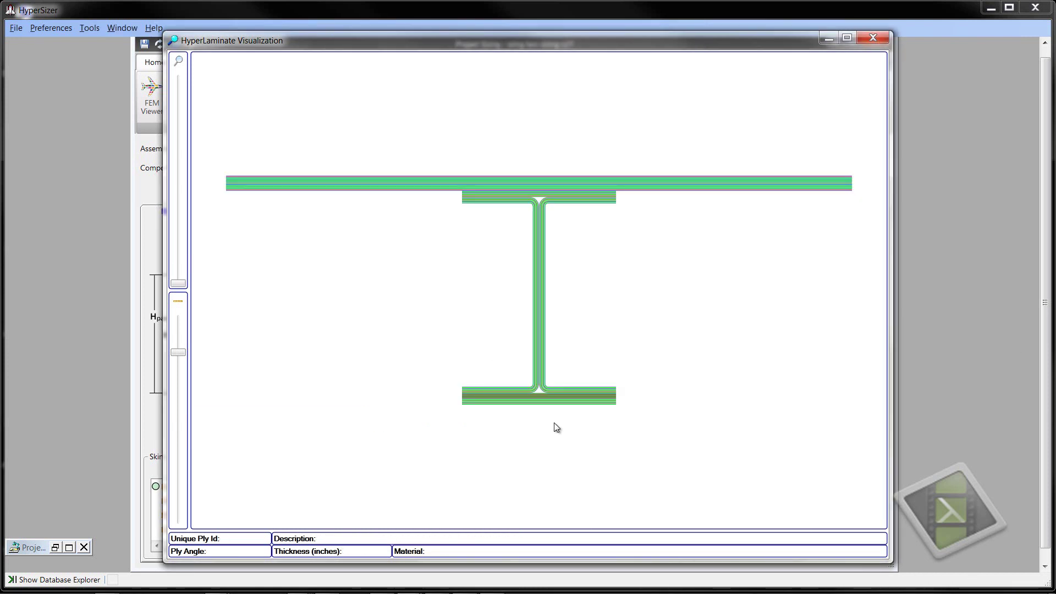
scroll(541, 398, "up", 5)
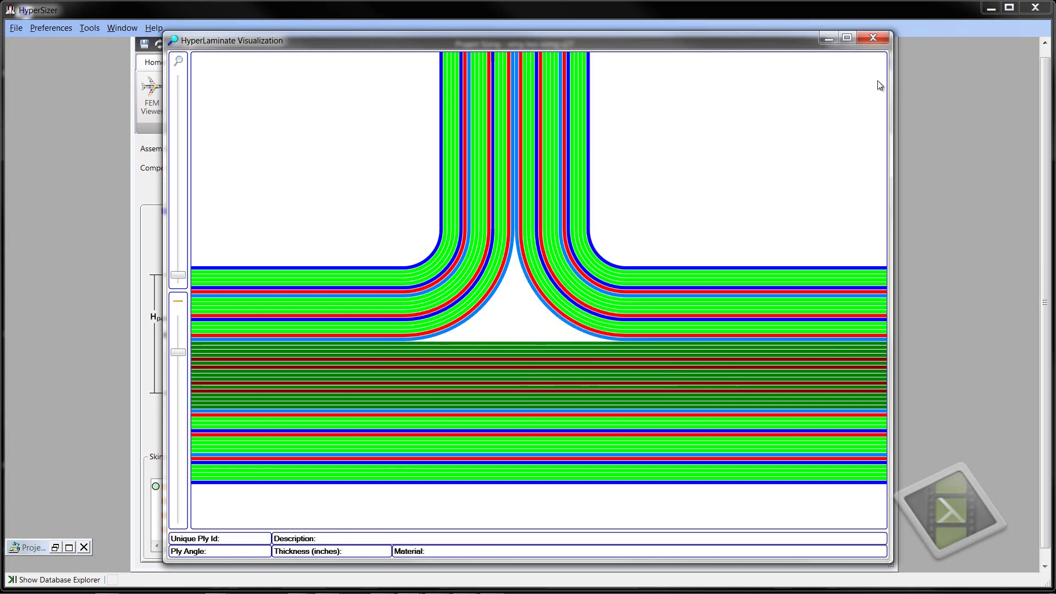
Close the cross-section view, review the I Bonded Fabrication Criteria window, then close it
left_click(874, 38)
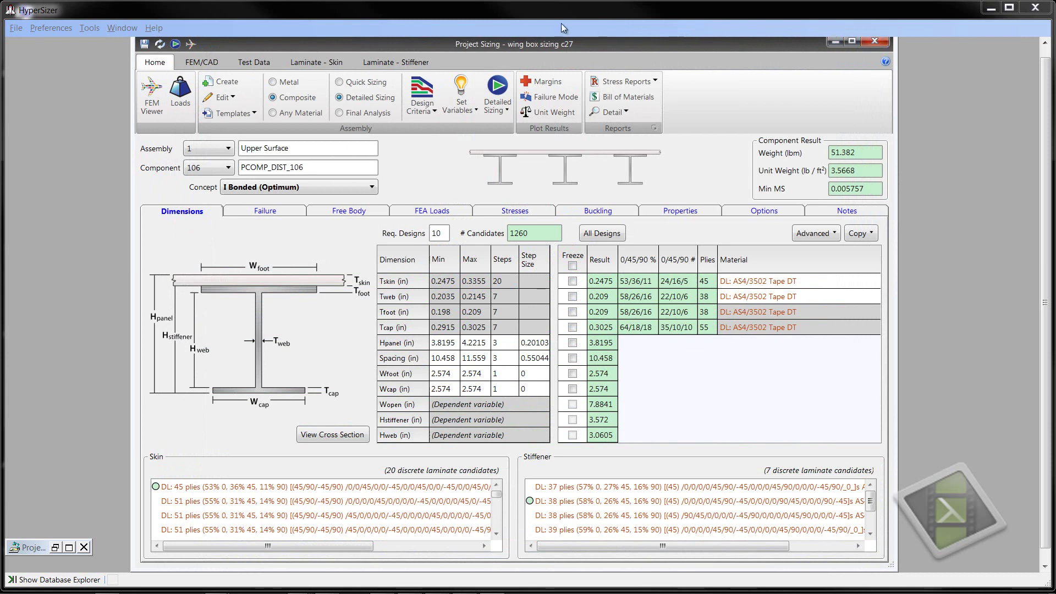
left_click(473, 111)
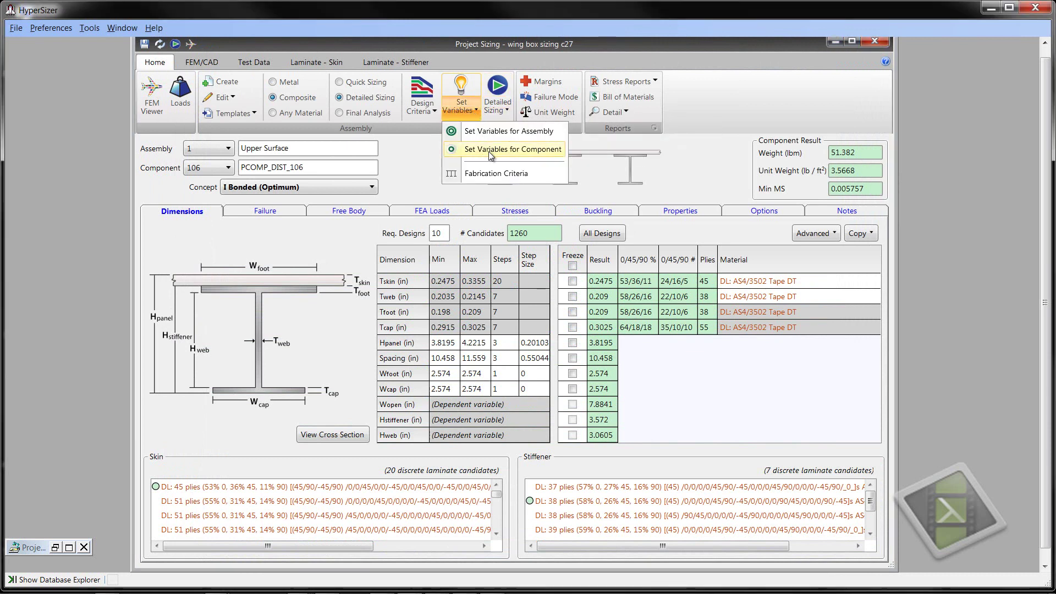
left_click(495, 174)
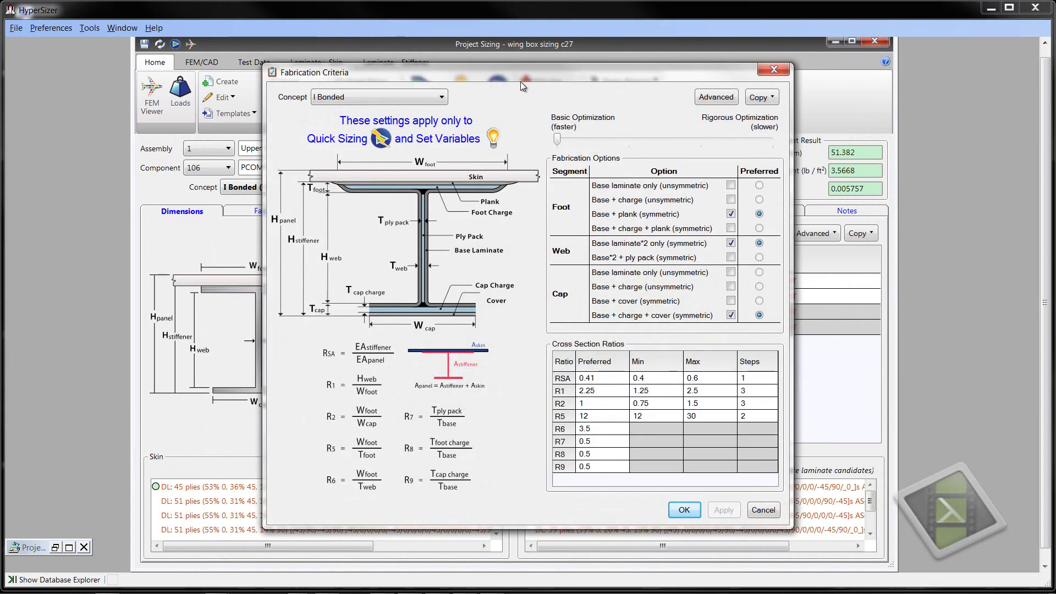
left_click_drag(520, 80, 777, 316)
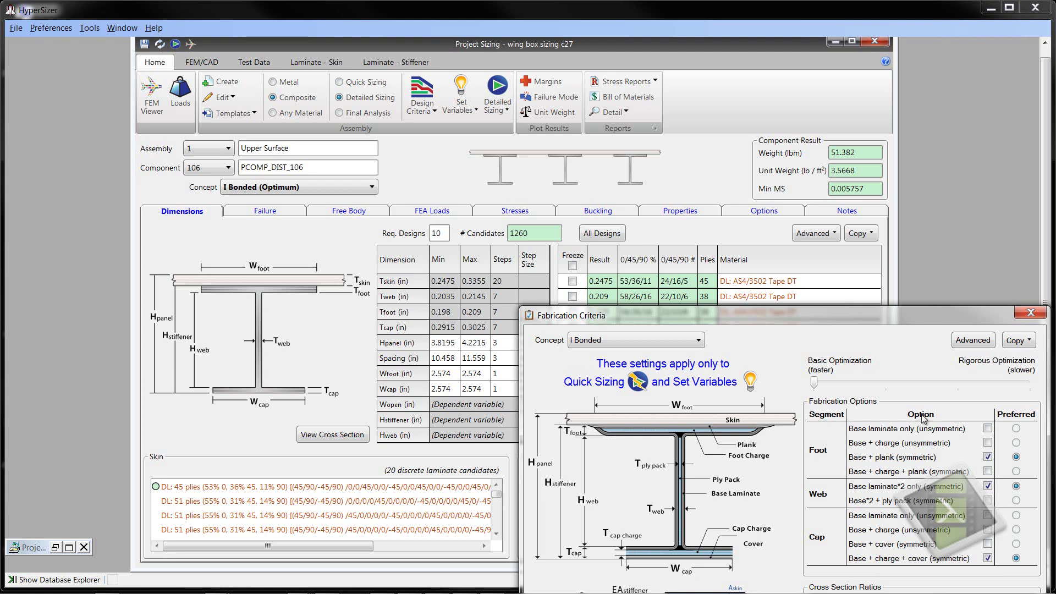
left_click(1031, 313)
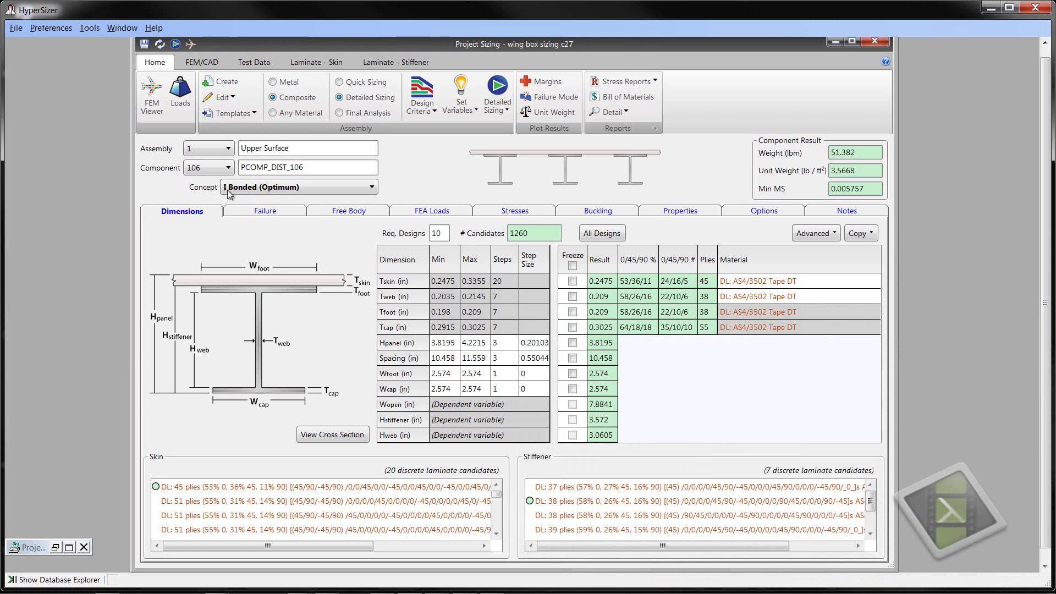
Select component 121, inspect its thinner 13-ply cross-section layup, then put the visualization away
left_click(228, 168)
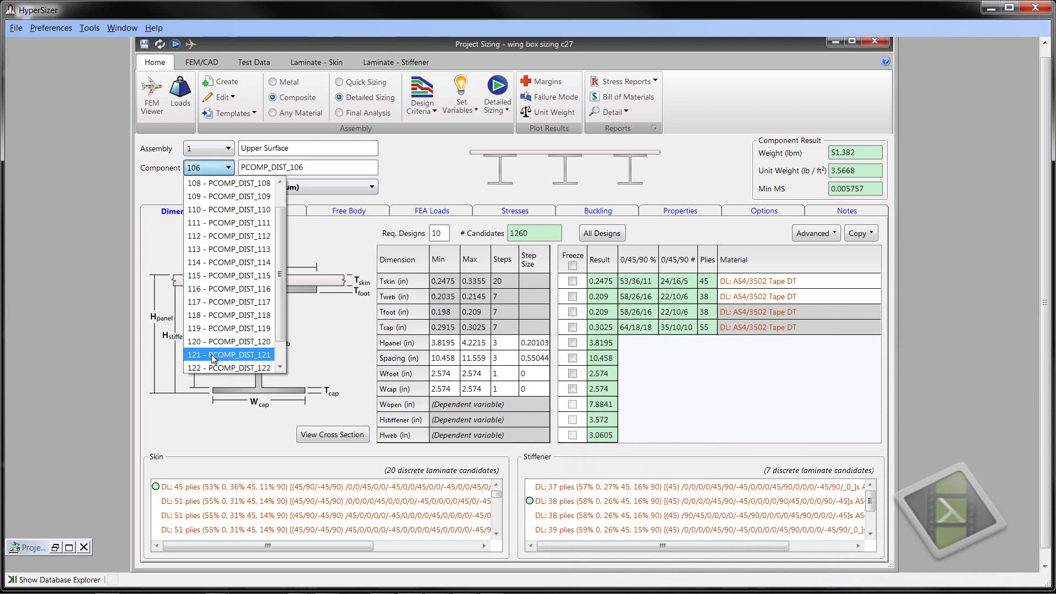
left_click(211, 354)
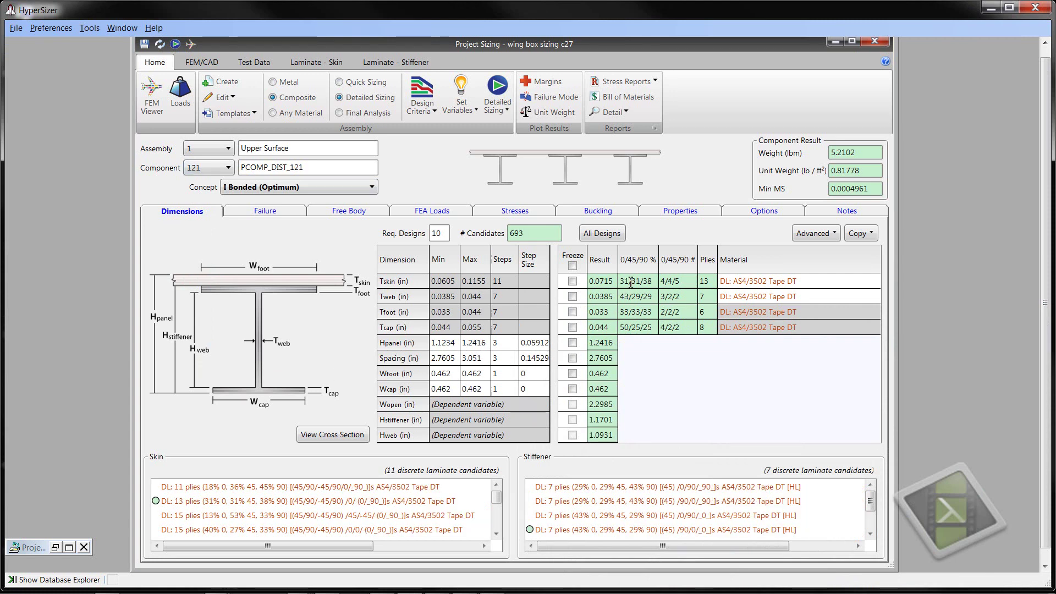
left_click(342, 435)
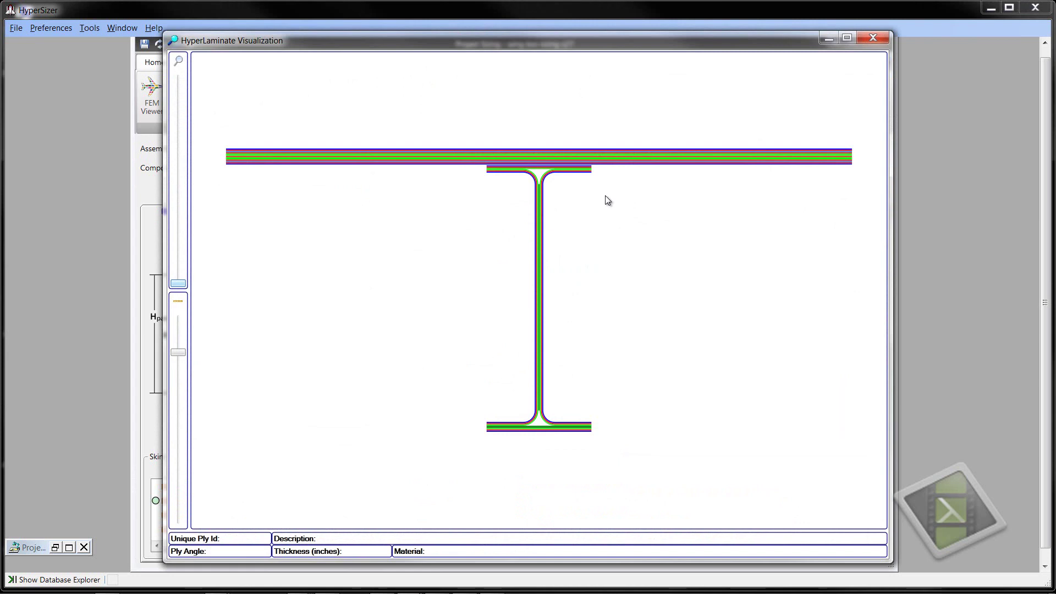
scroll(543, 160, "up", 3)
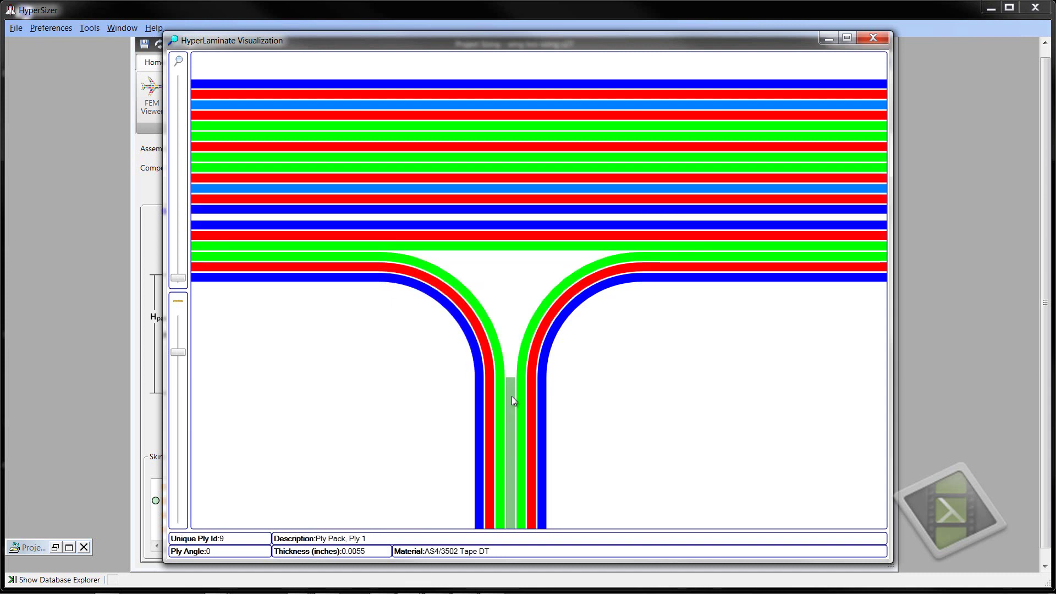
scroll(513, 392, "down", 3)
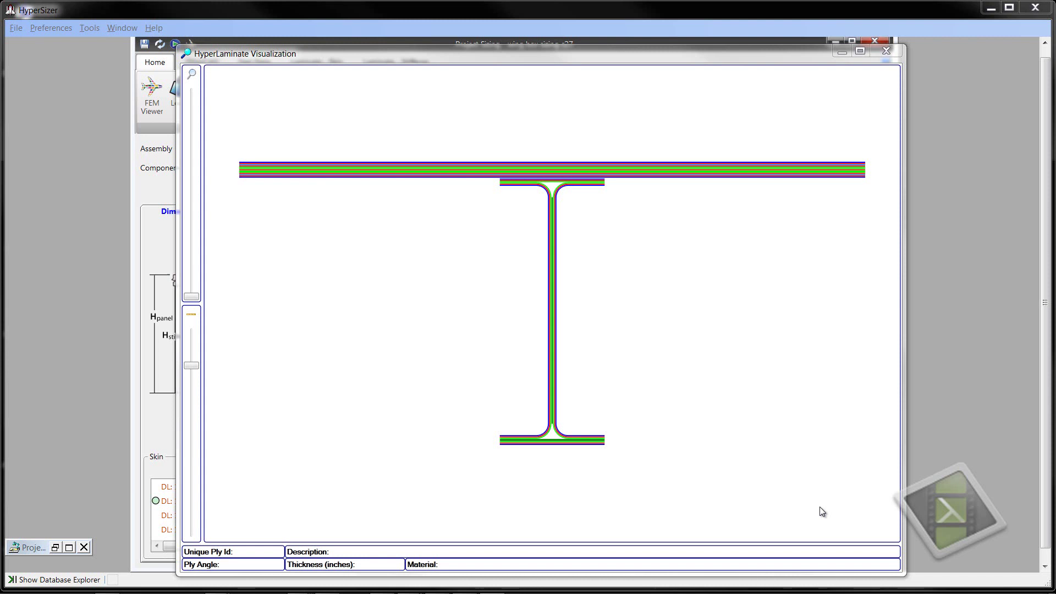
left_click(846, 56)
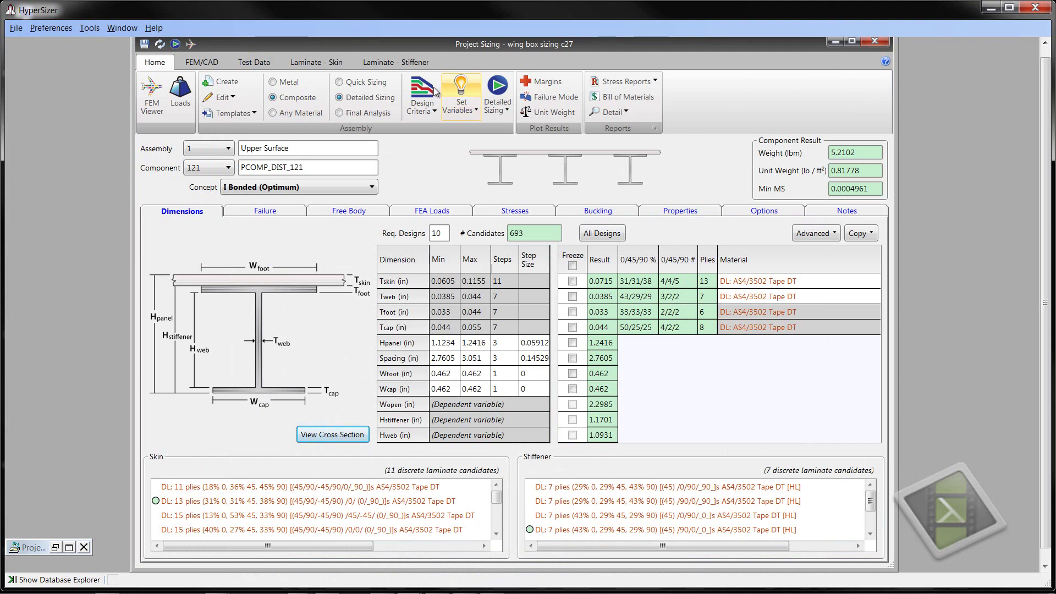
Open the Discrete Laminate Sequencing window from the skin laminate tools, enlarged to fill the workspace
left_click(317, 64)
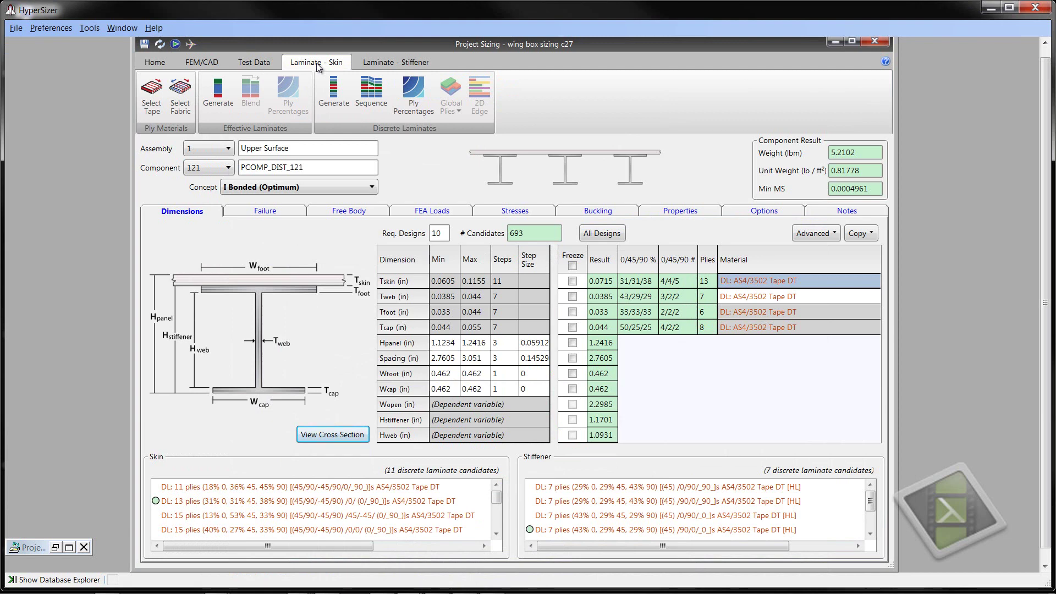
left_click(372, 97)
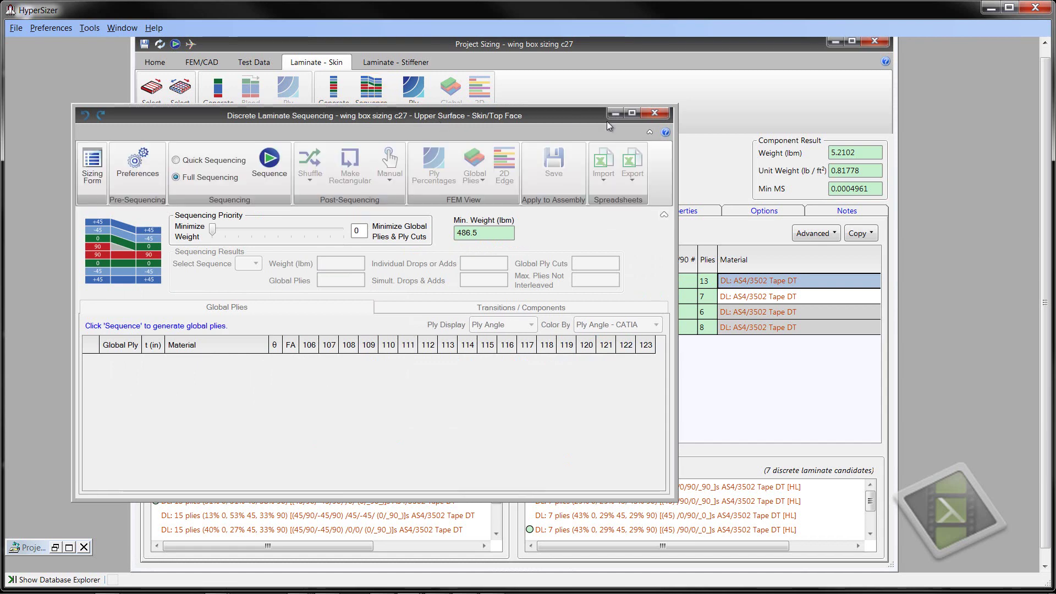
left_click(628, 114)
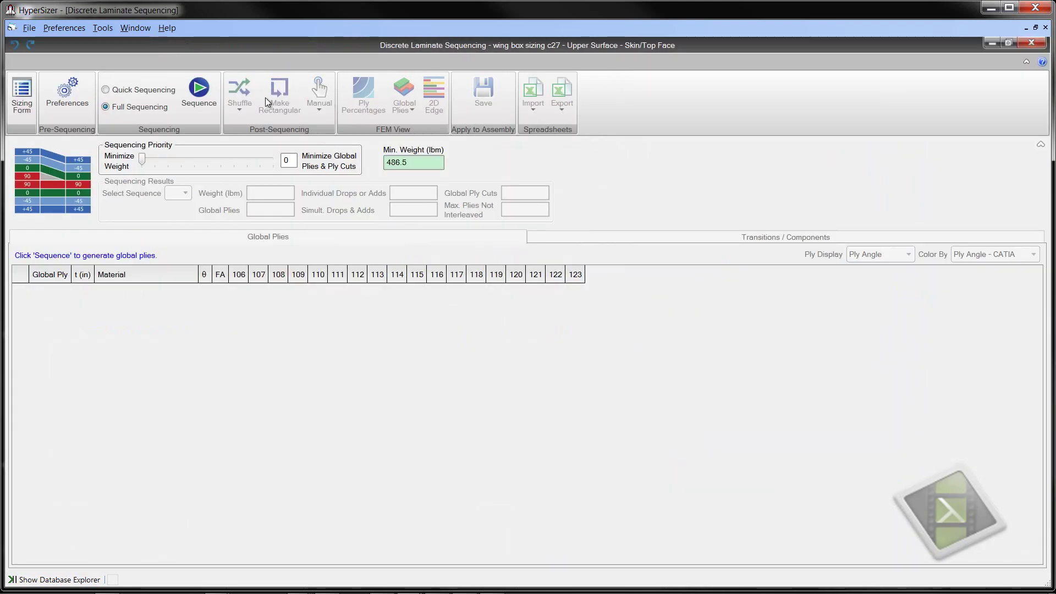
Run sequencing, auto-generate the 17 ply transitions, and display them on the wing
left_click(199, 93)
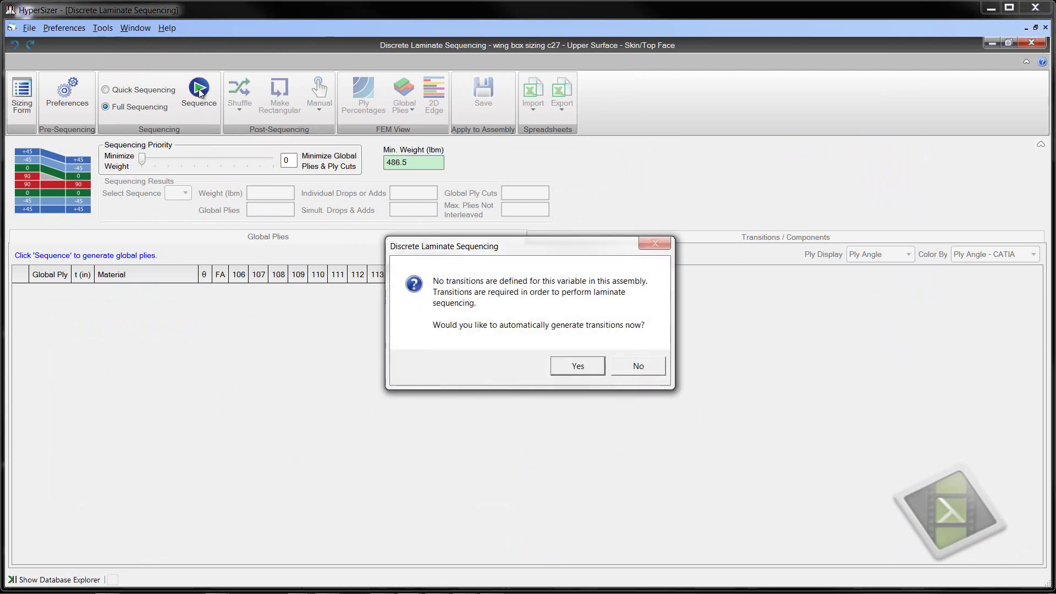
left_click(571, 368)
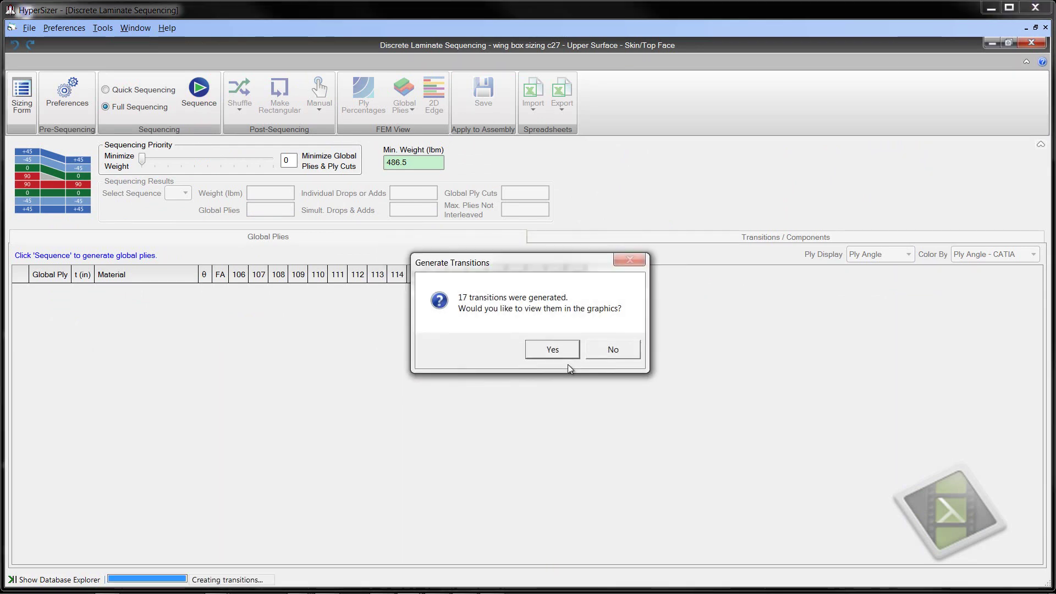
left_click(565, 352)
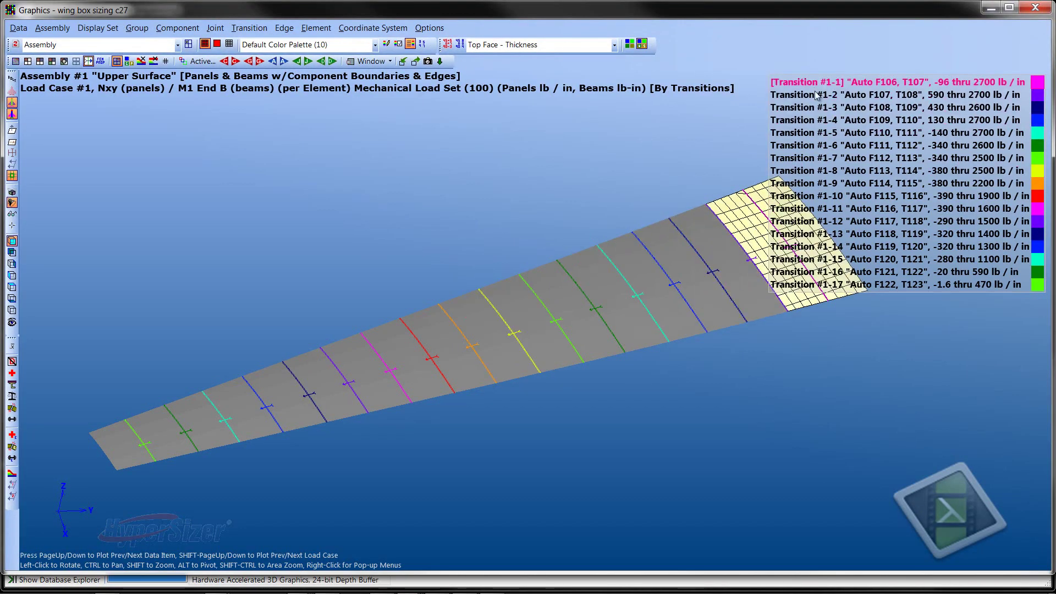
Turn off the plotted load data and return to the Discrete Laminate Sequencing window
left_click(12, 361)
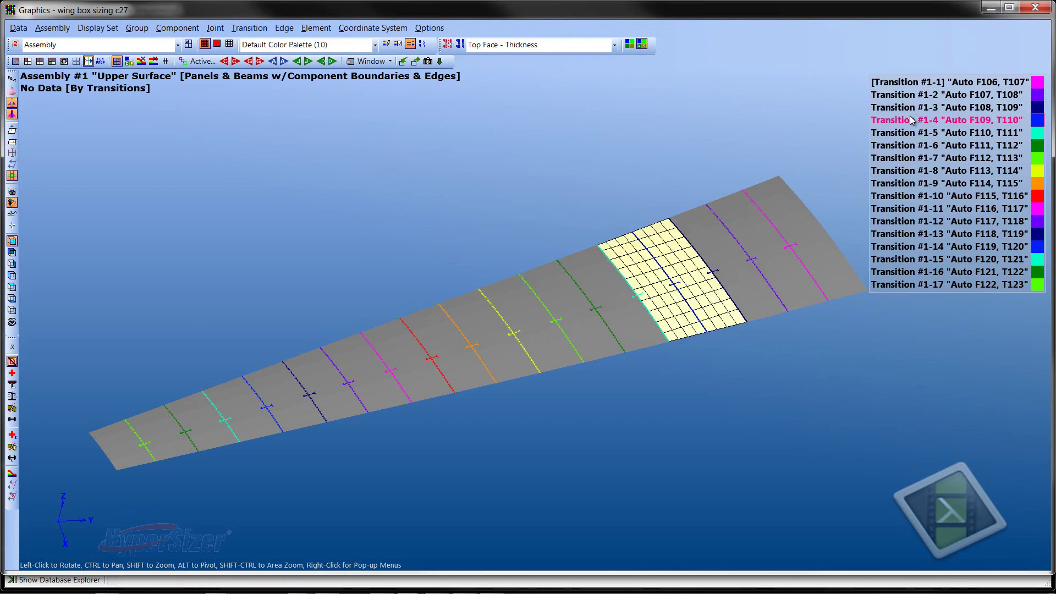
left_click(991, 10)
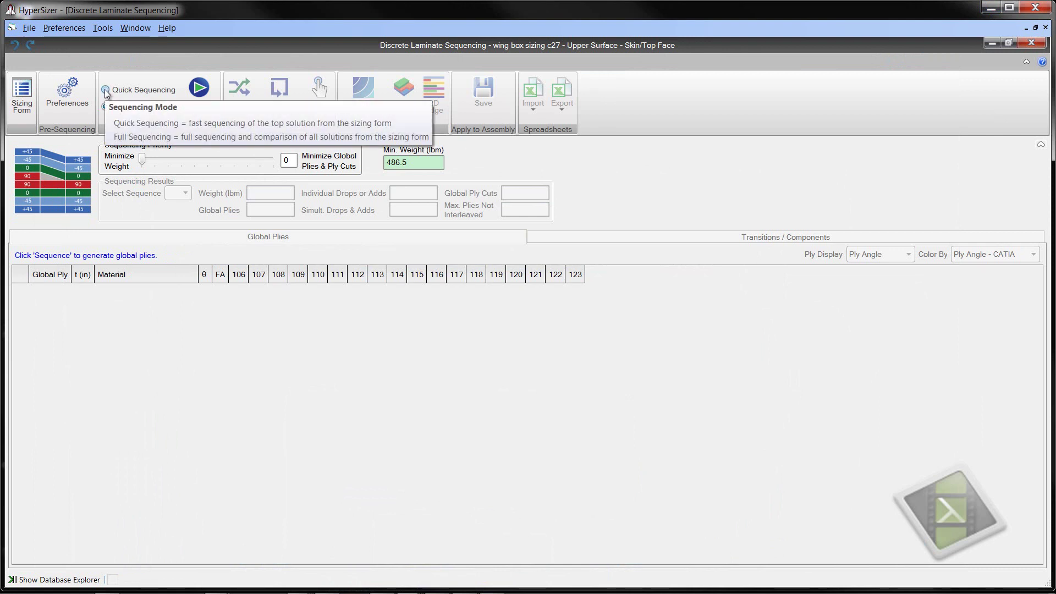
Run Quick Sequencing, then Full Sequencing with priority 10, yielding 79 global plies at 487.4 lbm
left_click(107, 92)
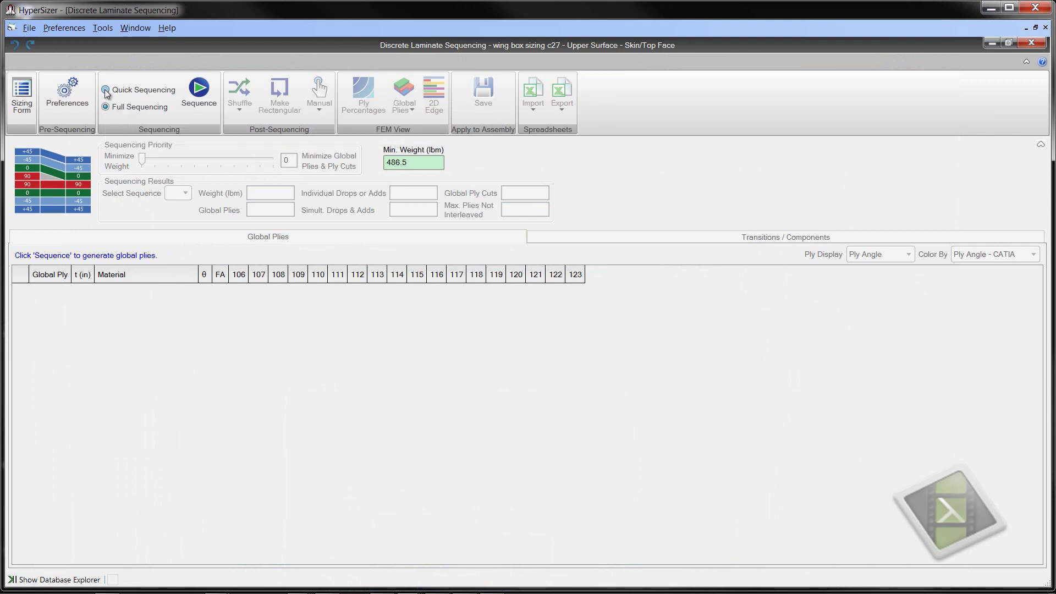
left_click(200, 93)
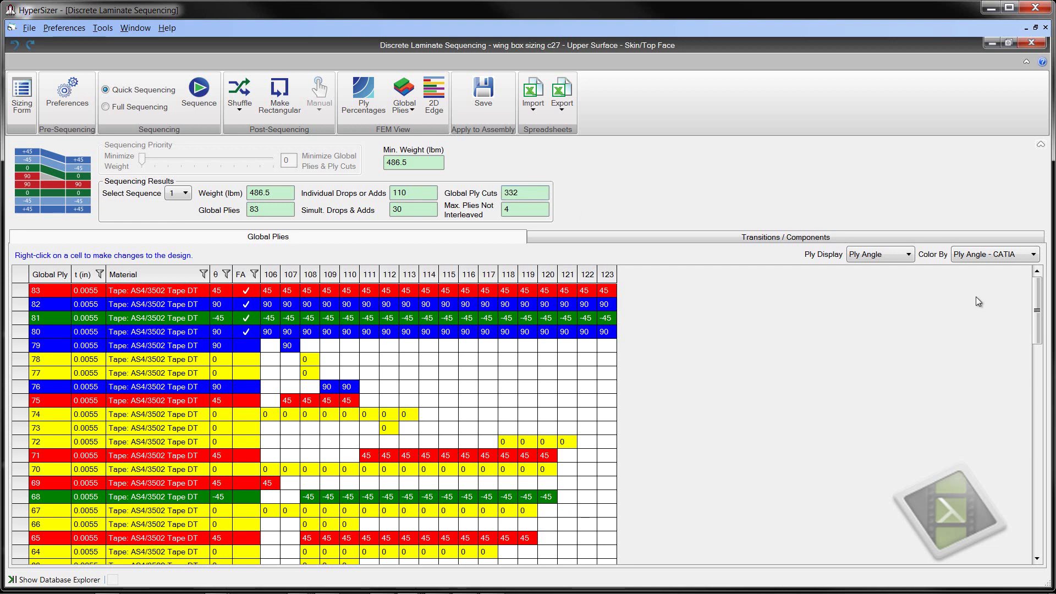
left_click(115, 110)
left_click_drag(143, 159, 273, 159)
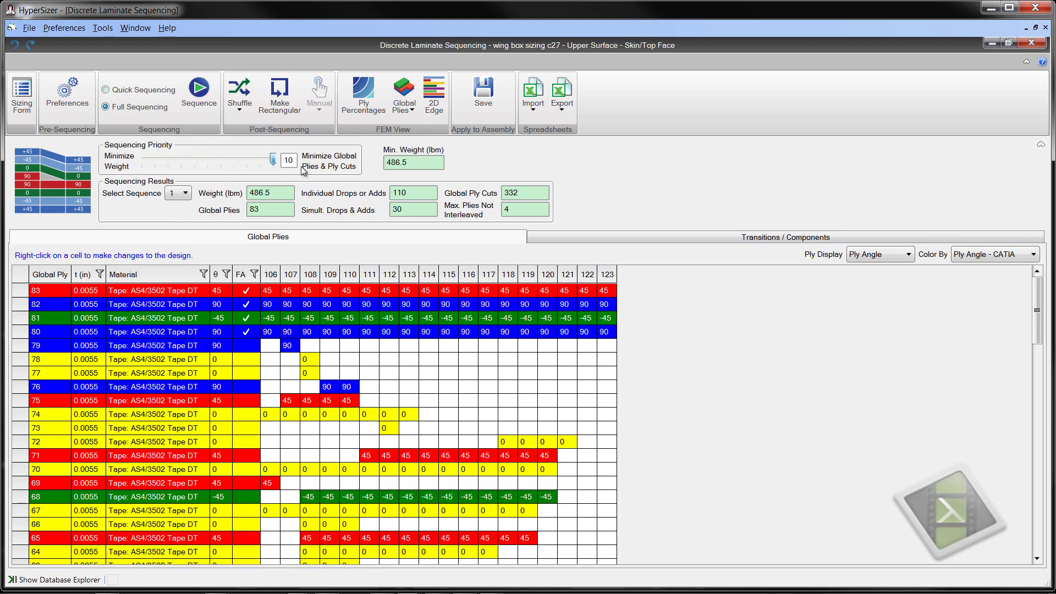
left_click(204, 93)
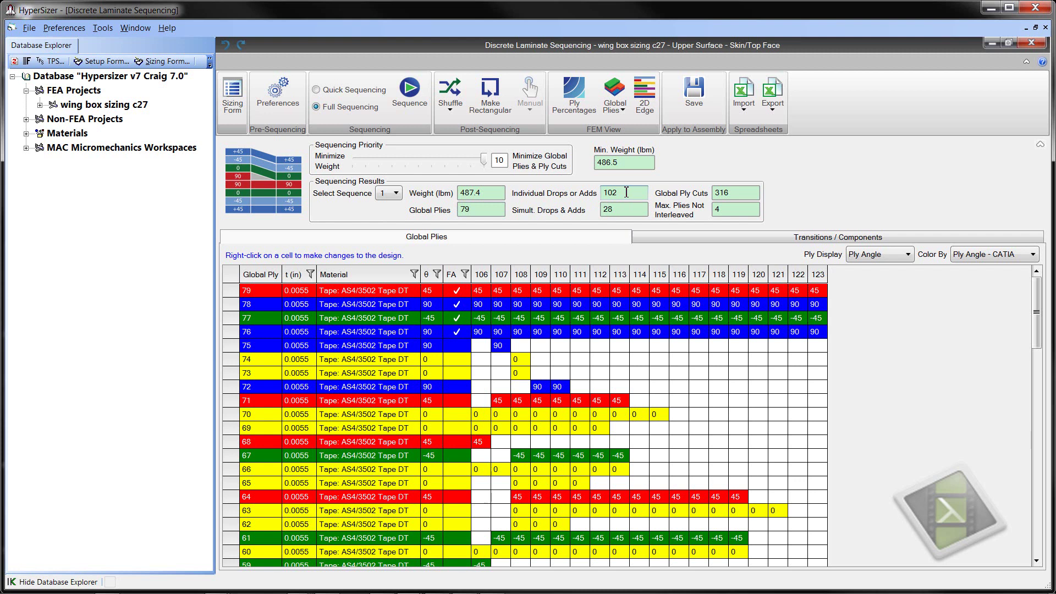
Shuffle plies to IML & OML for 51 global plies, then sort the grid by column 122
left_click(451, 111)
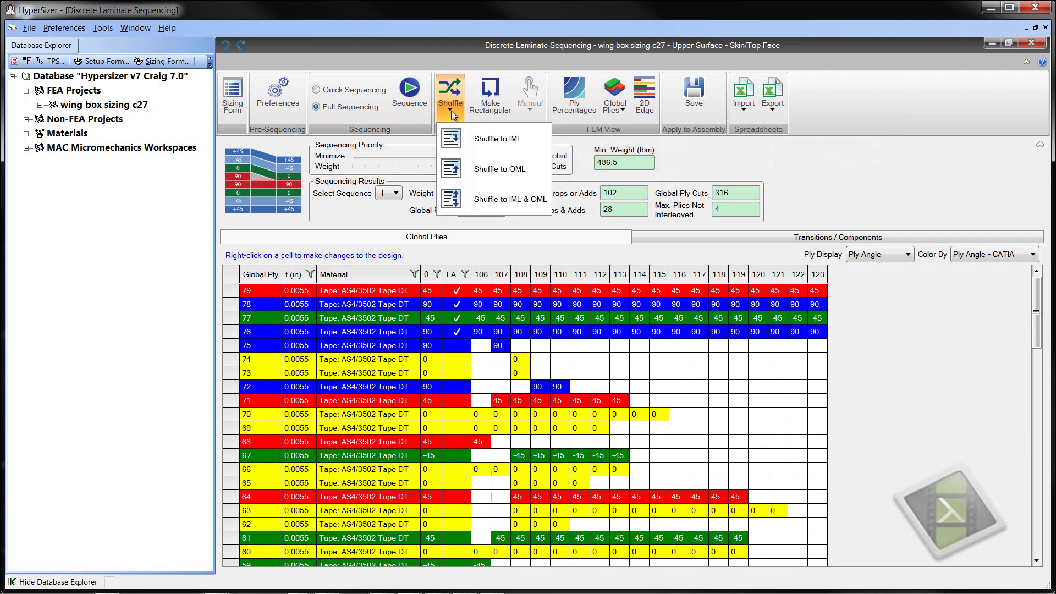
left_click(502, 200)
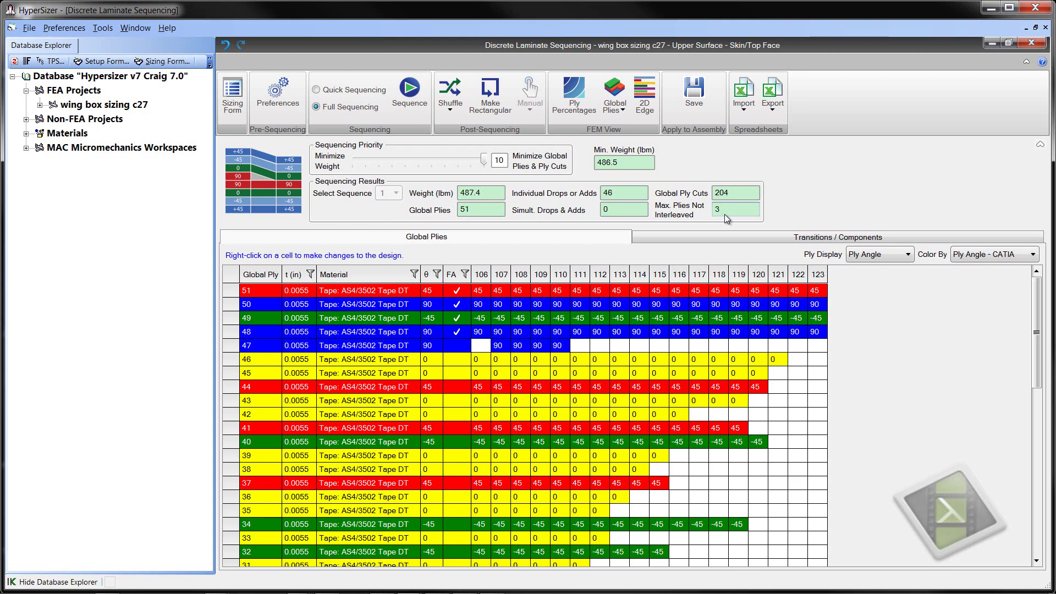
left_click_drag(797, 275, 799, 279)
scroll(799, 278, "down", 2)
left_click(799, 279)
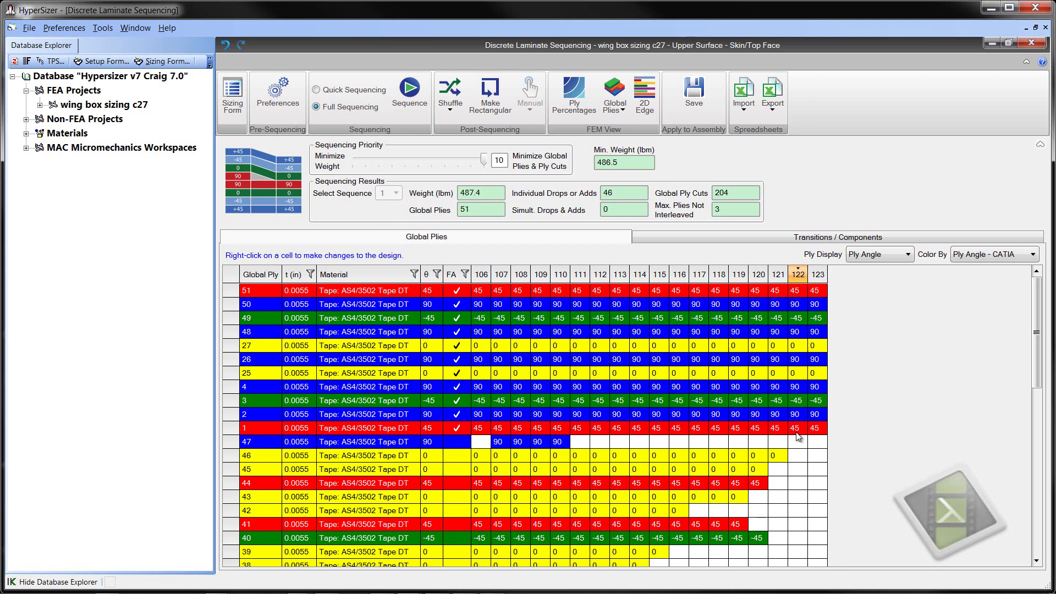
Show ply numbers in the global ply grid, sorted descending by column 118
left_click(907, 255)
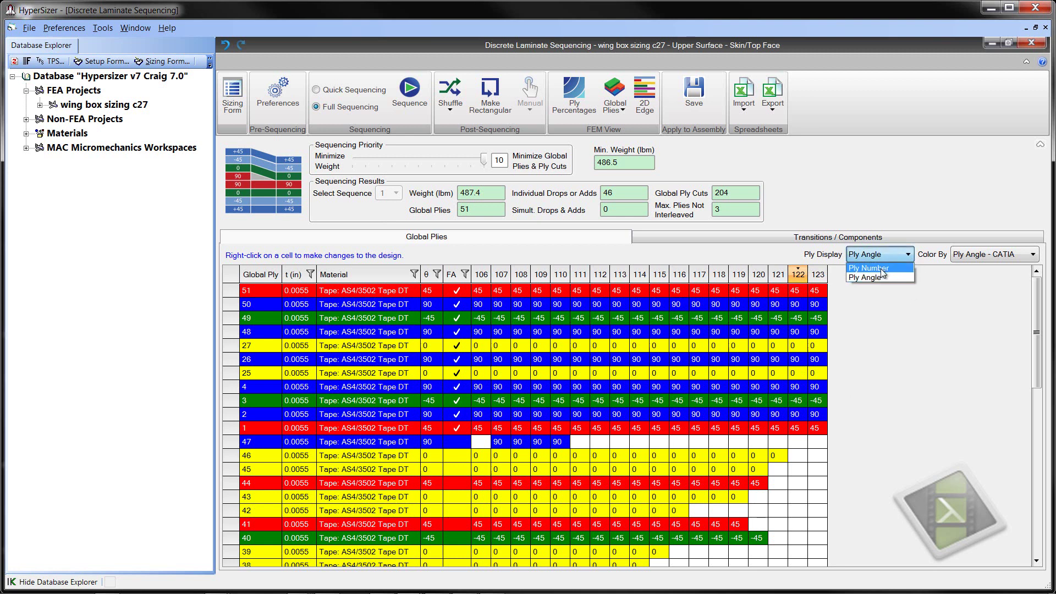
left_click(881, 269)
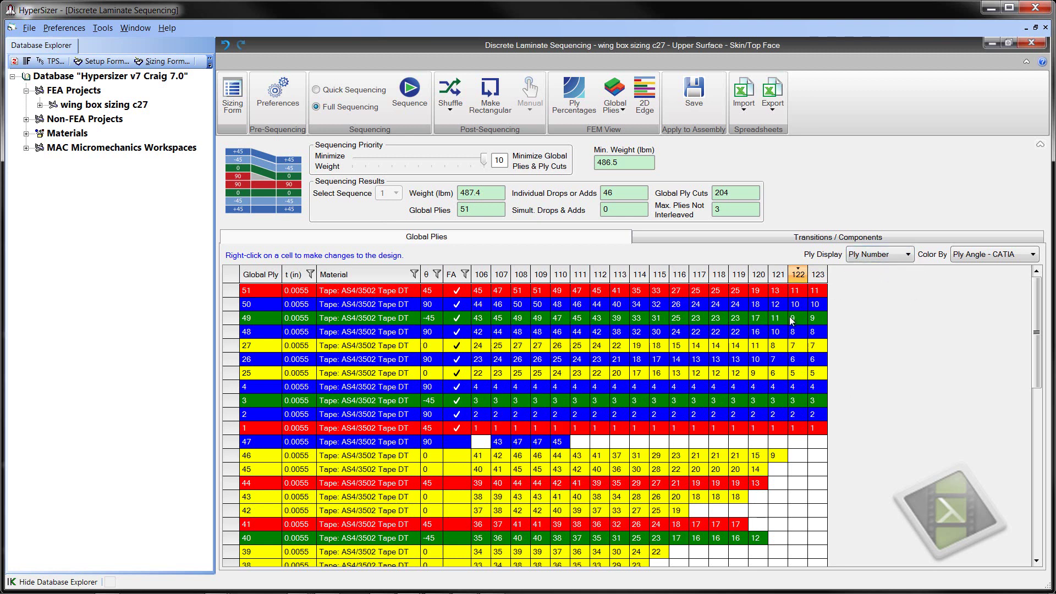
left_click(720, 274)
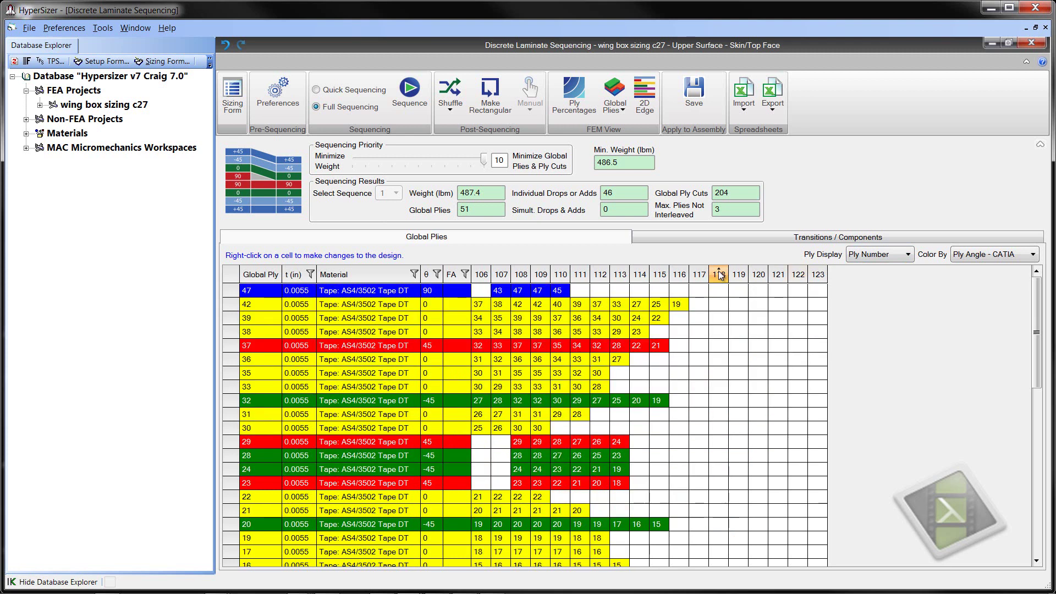
left_click(720, 275)
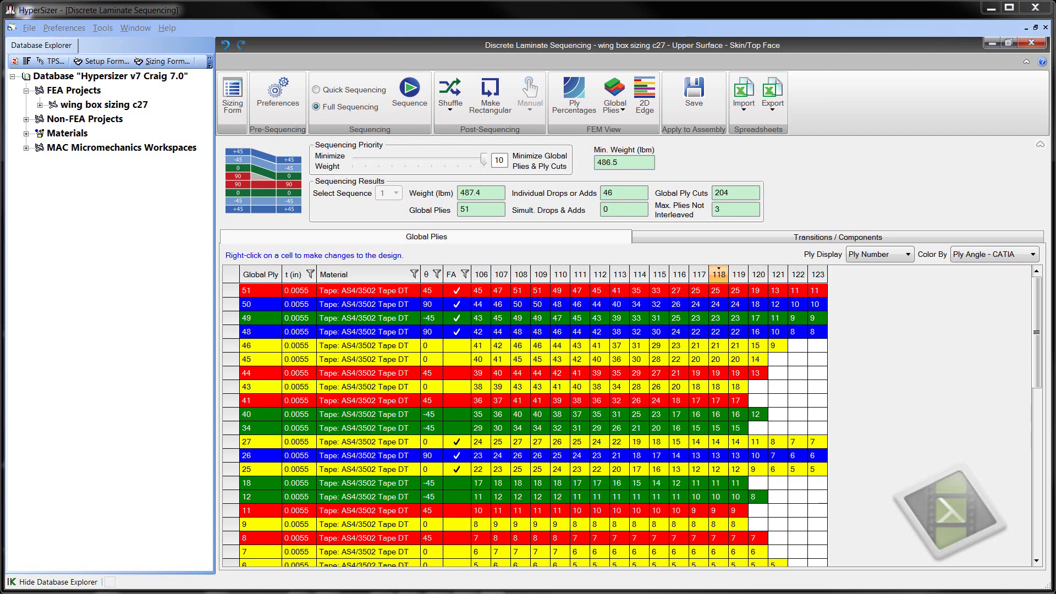
View the global plies built up in 3-D and isolate Global Ply #51
left_click(623, 108)
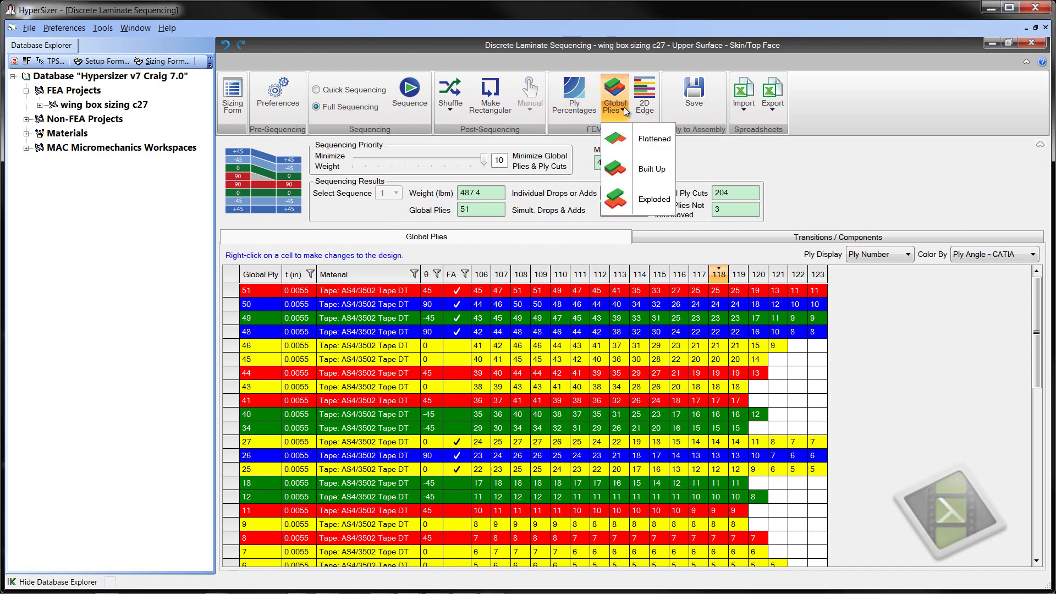
left_click(615, 169)
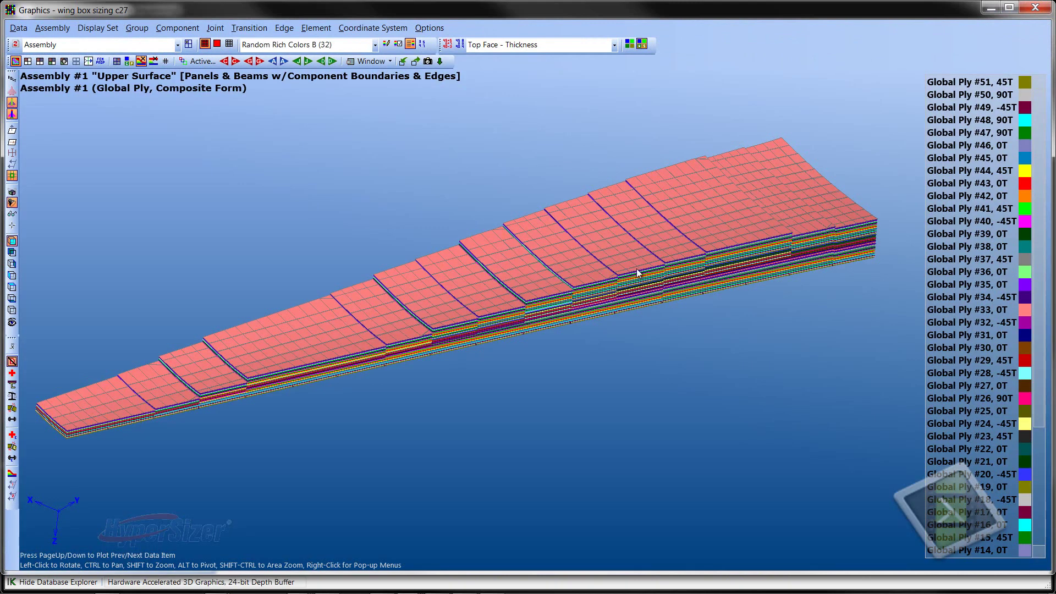
left_click_drag(638, 273, 634, 289)
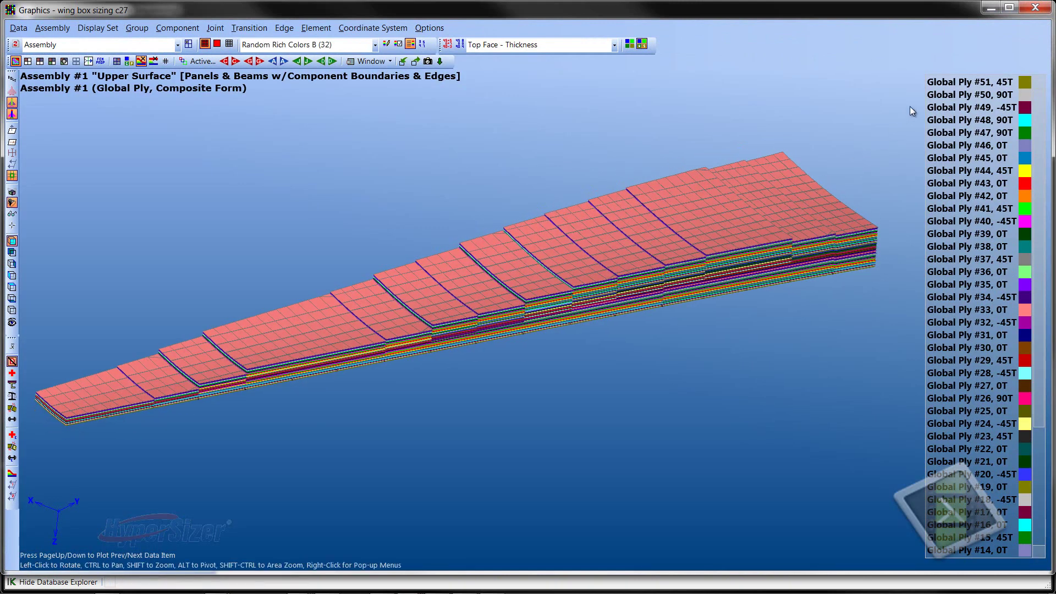
left_click(949, 82)
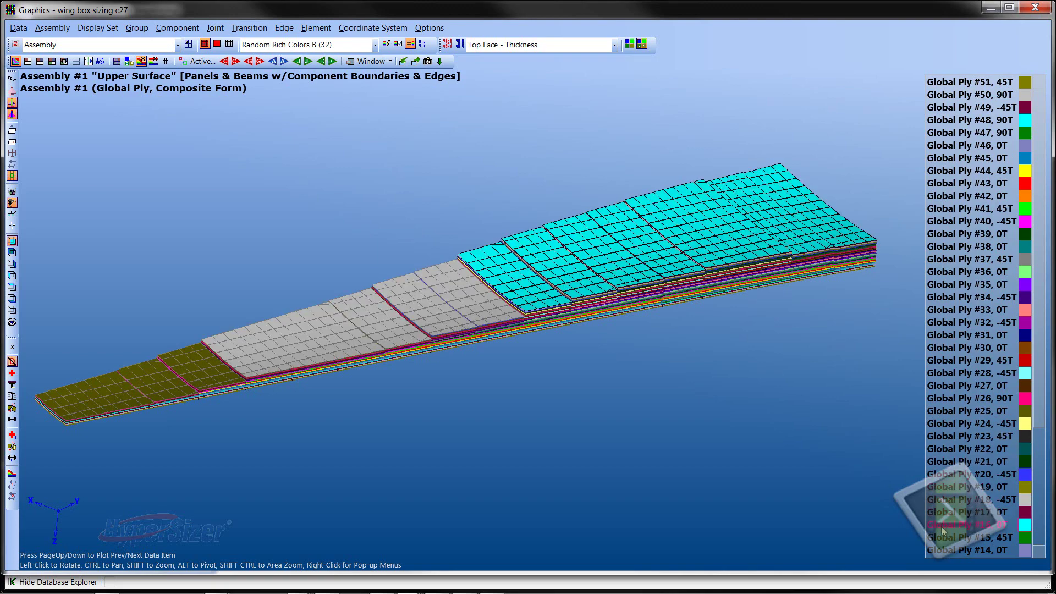
left_click(992, 7)
Switch to the exploded 3-D global ply view, re-centred on the full model
left_click(615, 102)
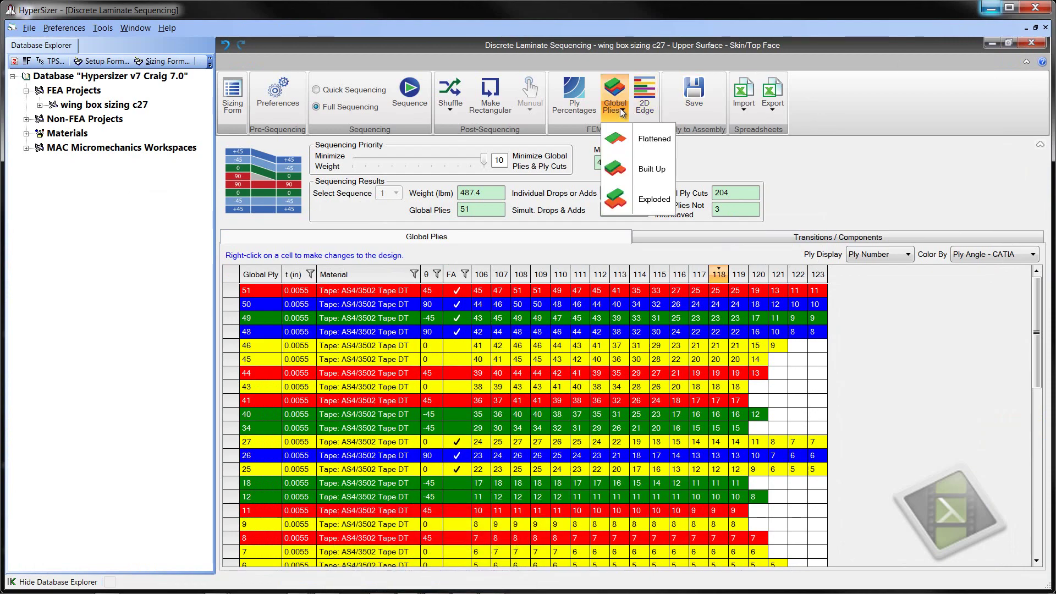
left_click(641, 199)
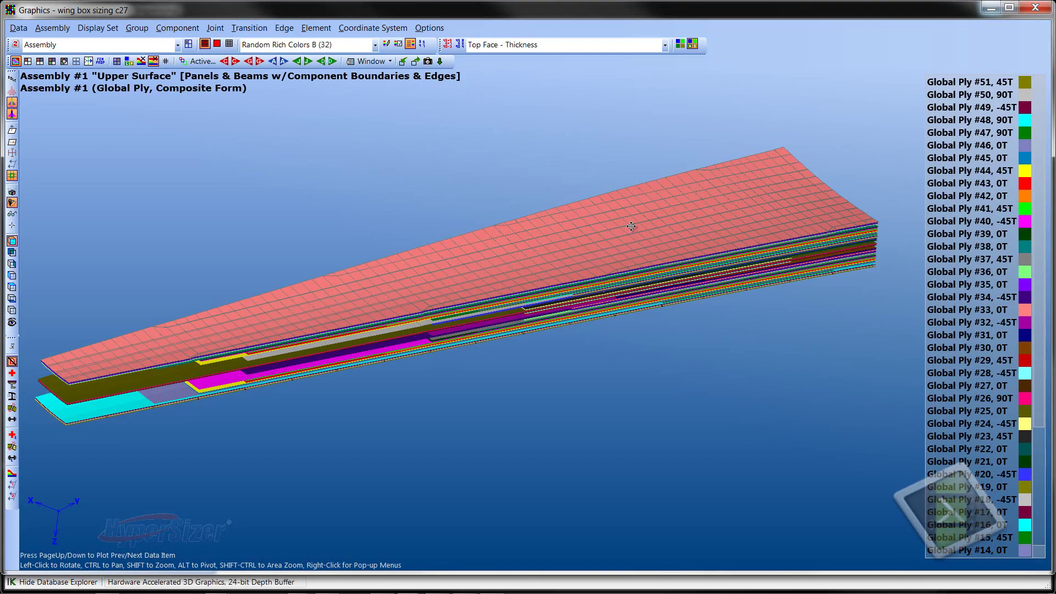
left_click_drag(595, 201, 577, 187)
right_click(927, 130)
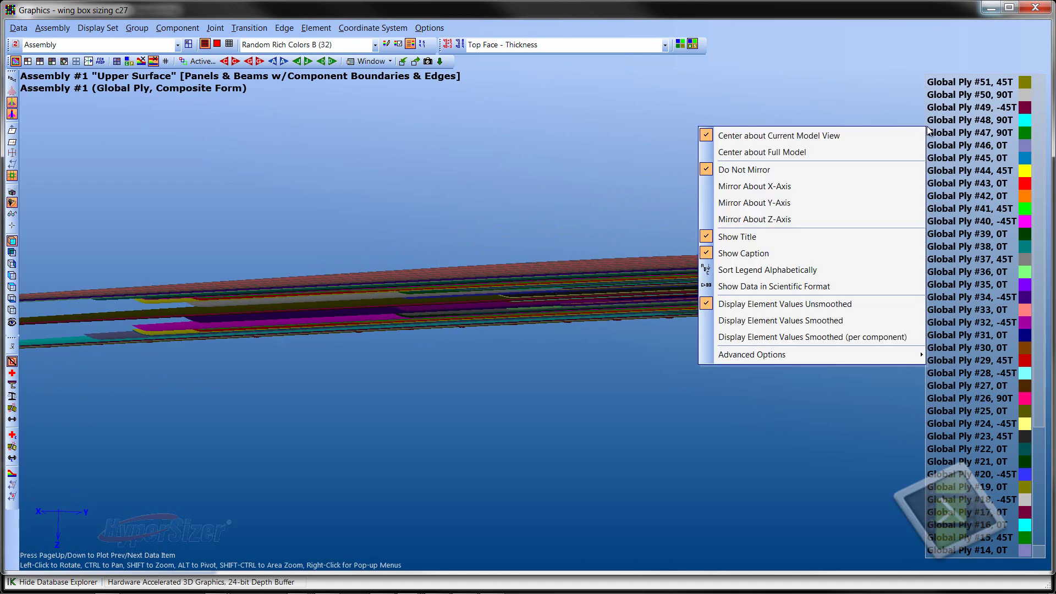
left_click(836, 156)
Raise the ply layer spacing to 2.5 in Global Ply Configuration
right_click(935, 145)
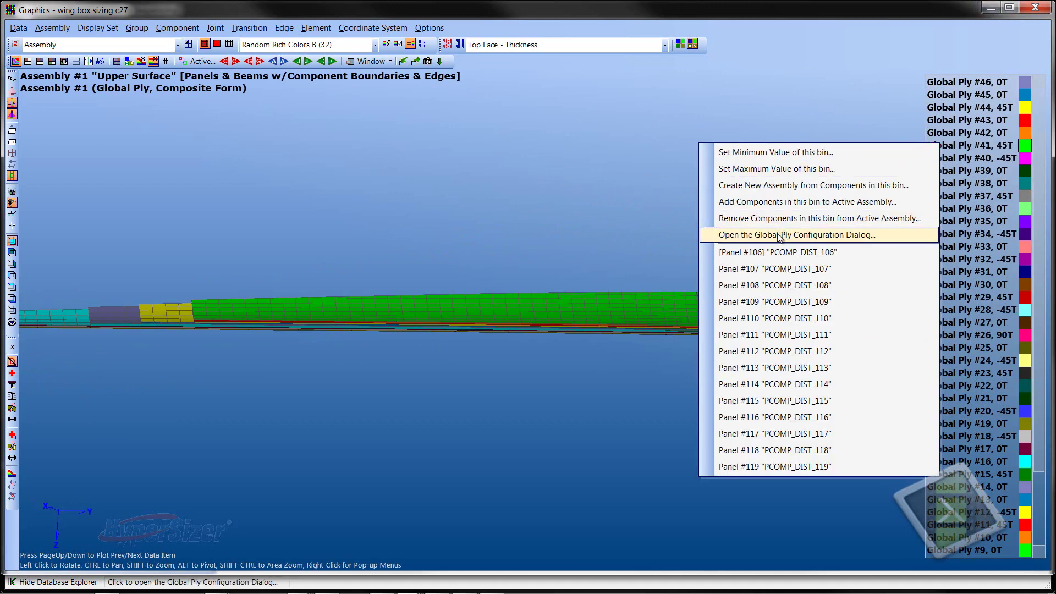
left_click(777, 234)
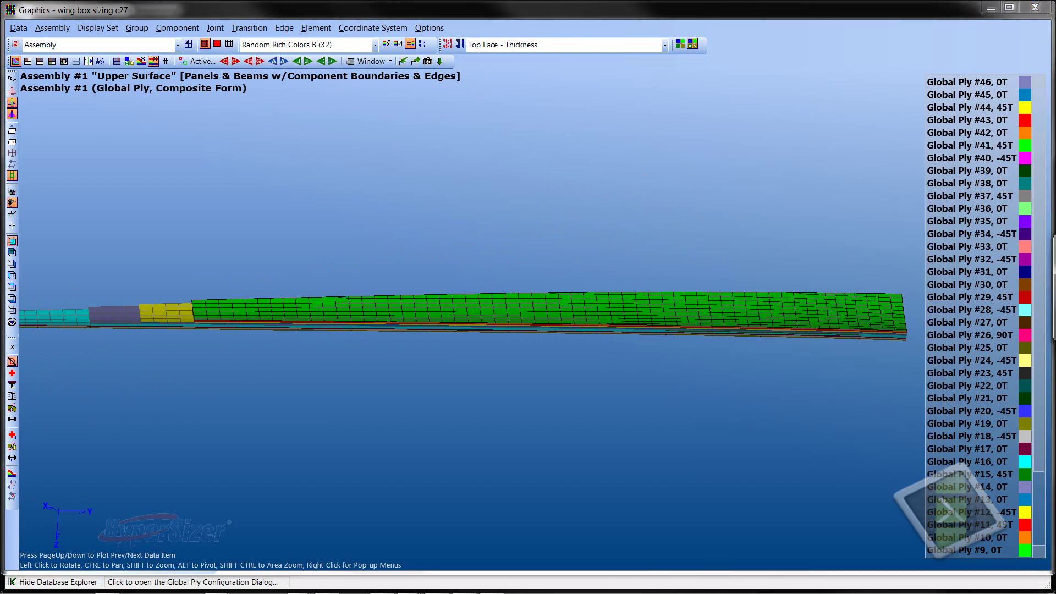
left_click_drag(957, 427, 641, 149)
left_click(673, 176)
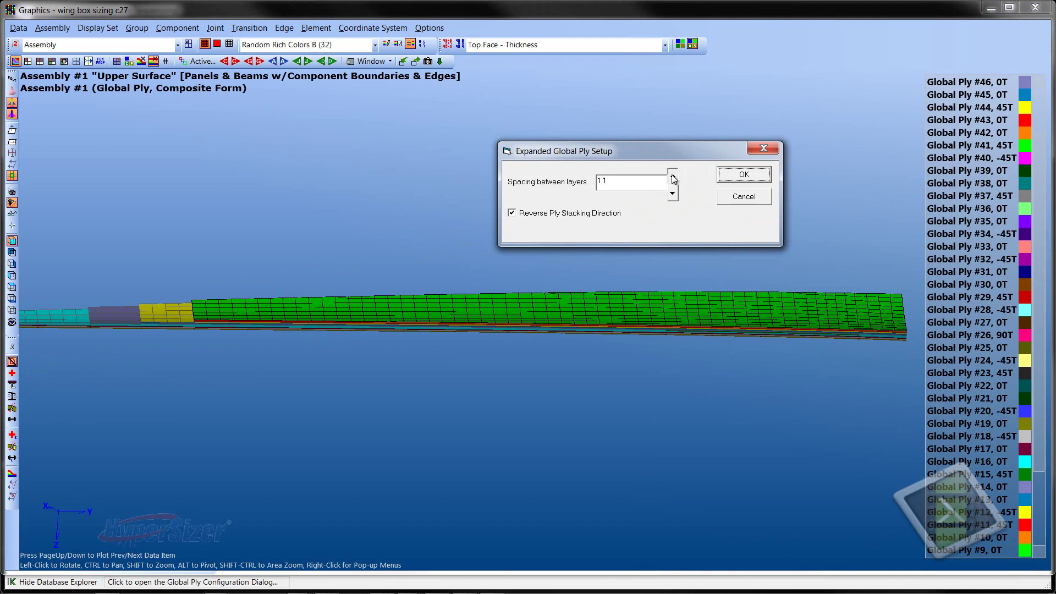
left_click(673, 176)
left_click(673, 176)
left_click(673, 176)
left_click(673, 176)
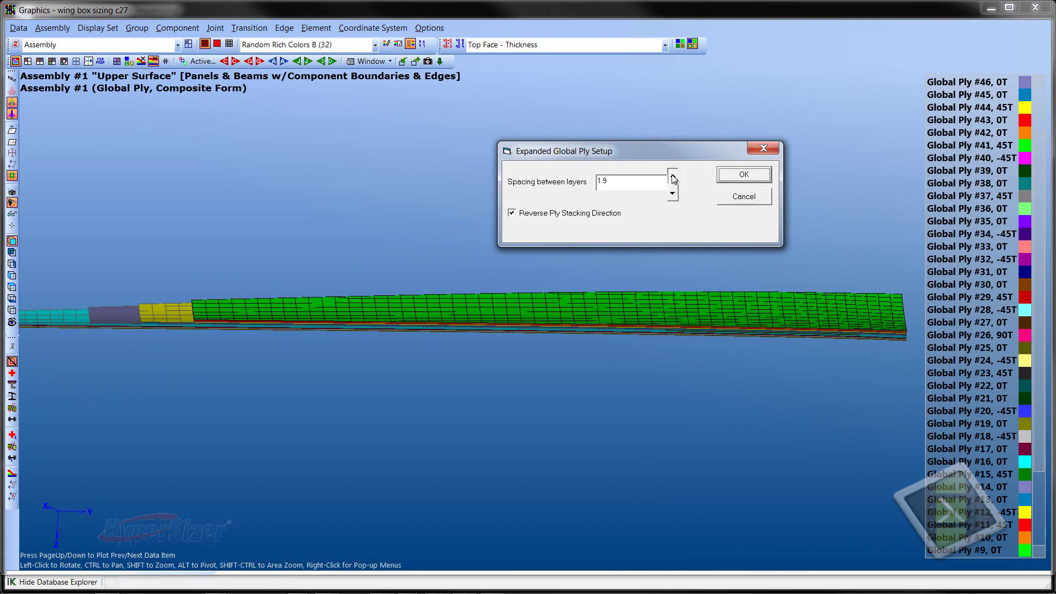
left_click(673, 176)
left_click(673, 176)
left_click(673, 176)
left_click(673, 176)
left_click(744, 174)
Orbit the exploded ply stack and highlight Global Ply #51
left_click_drag(731, 176, 626, 419)
mouse_move(572, 348)
left_mouse_down()
mouse_move(574, 361)
mouse_move(588, 346)
mouse_move(577, 346)
mouse_move(594, 348)
left_mouse_up()
left_click(972, 83)
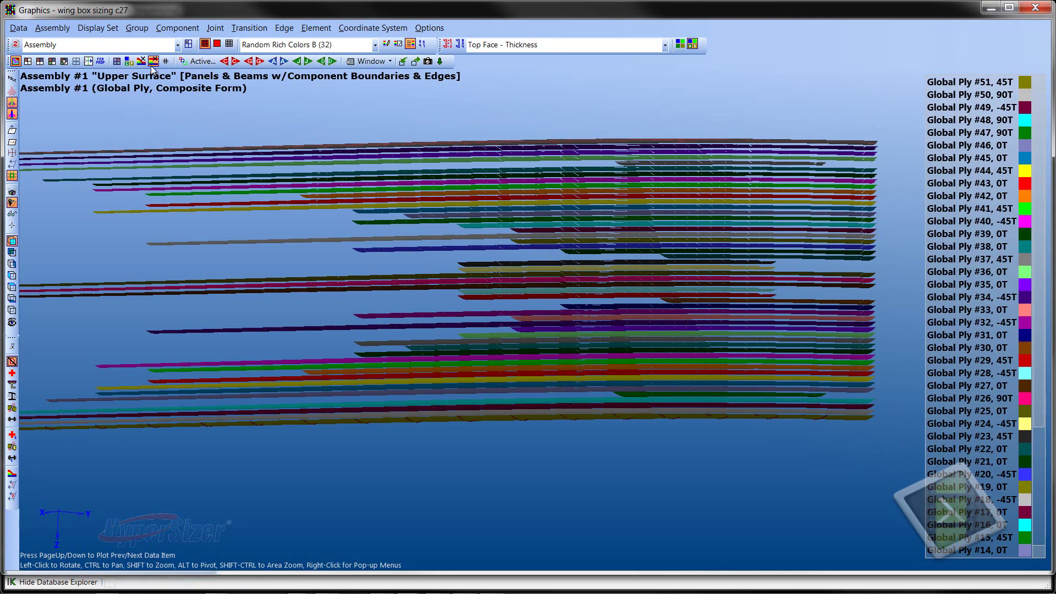
Orbit the ply stack edge-on and cut a cross-section through the wing laminate
left_click_drag(349, 108, 436, 182)
scroll(435, 182, "down", 3)
left_click_drag(546, 127, 239, 326)
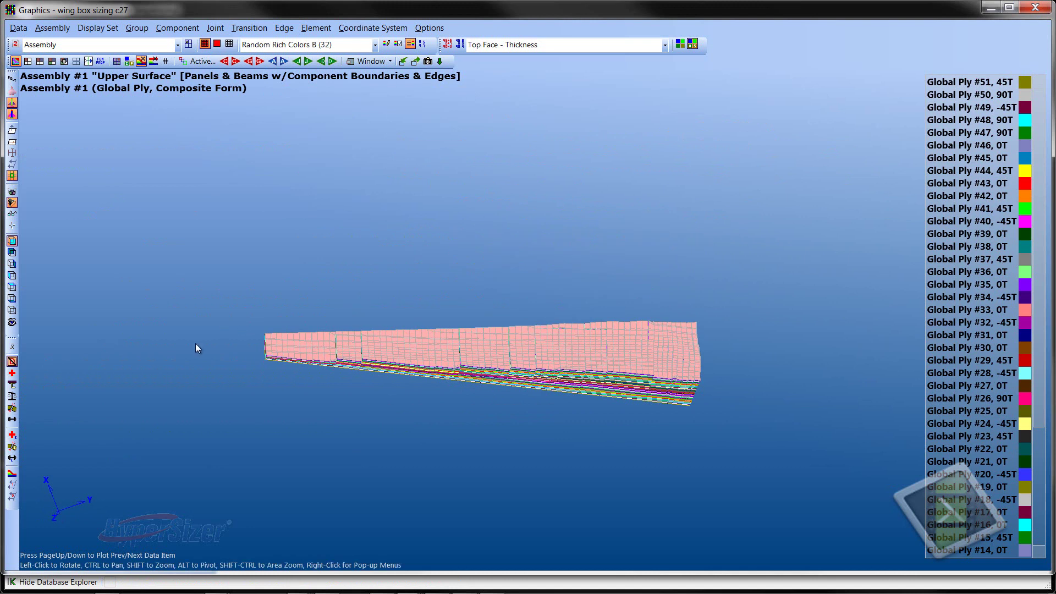
left_click_drag(231, 344, 745, 354)
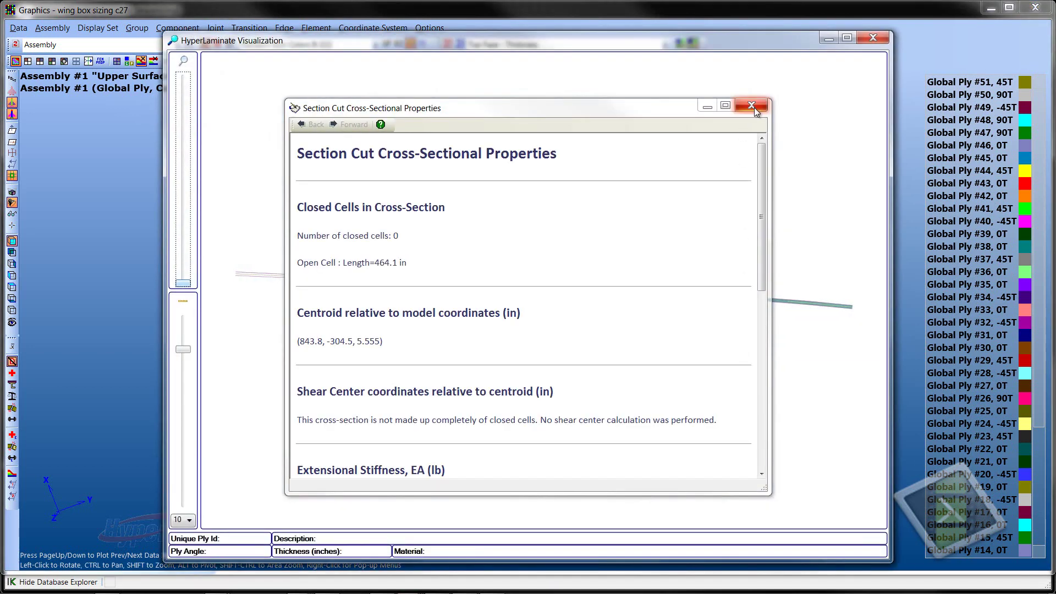
left_click(752, 105)
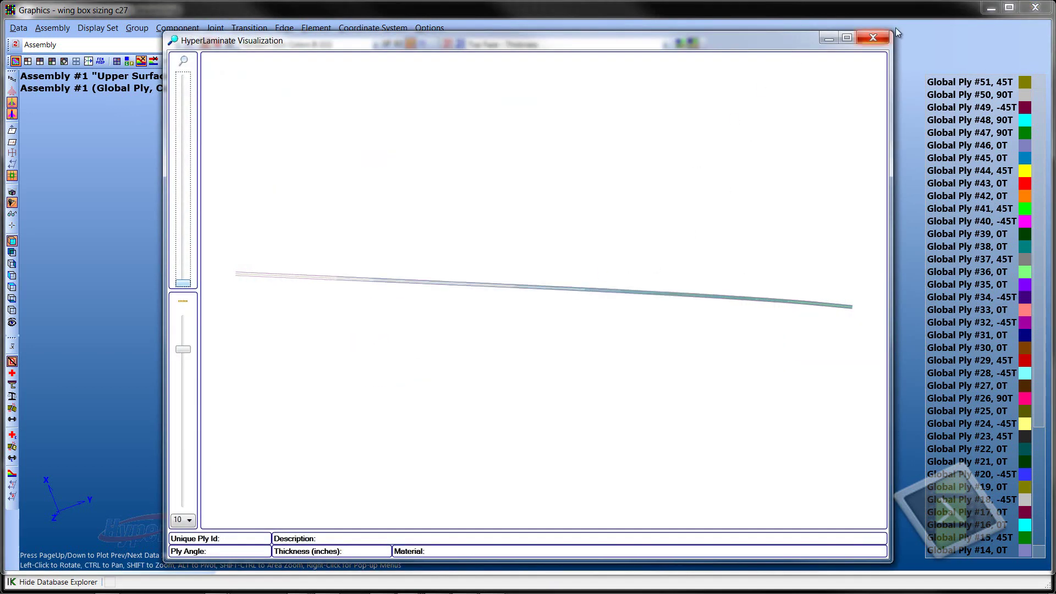
Maximize the laminate visualization, show ply 44's data, and thin the ply lines
left_click(846, 37)
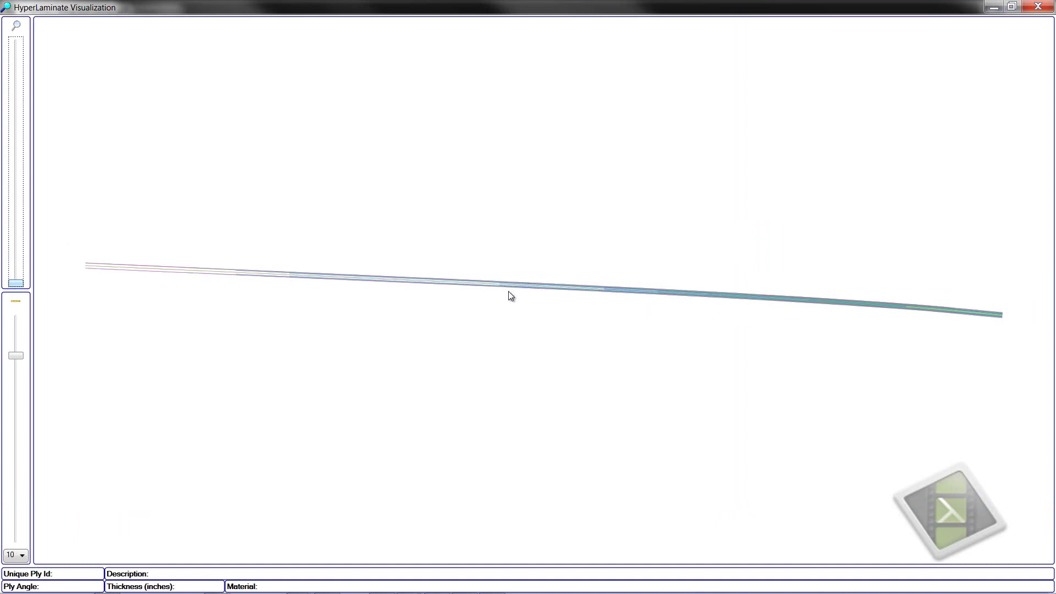
left_click(499, 285)
scroll(499, 286, "up", 5)
scroll(500, 286, "up", 2)
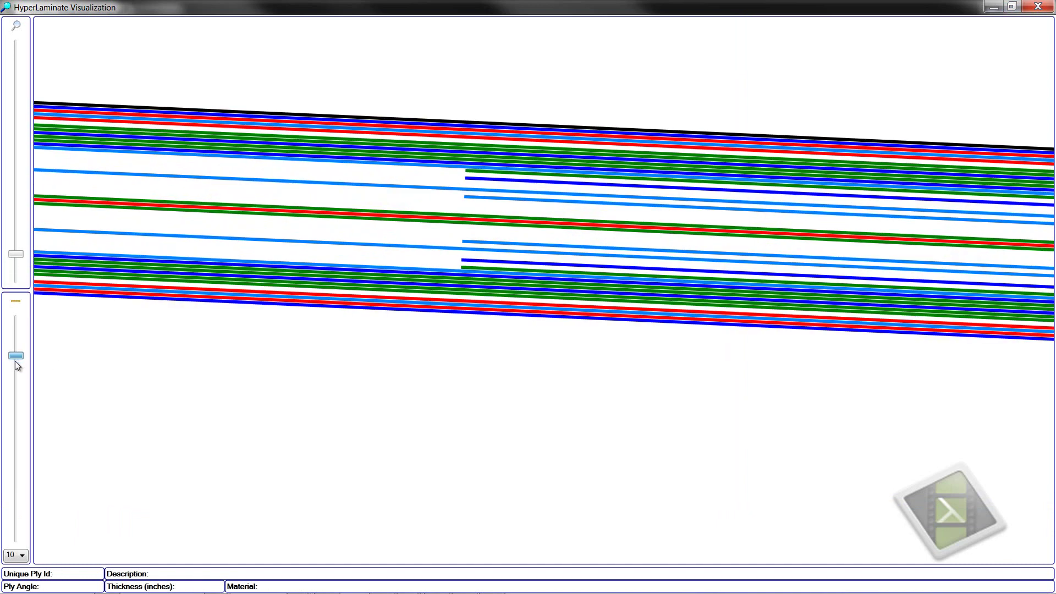
left_click_drag(14, 364, 5, 430)
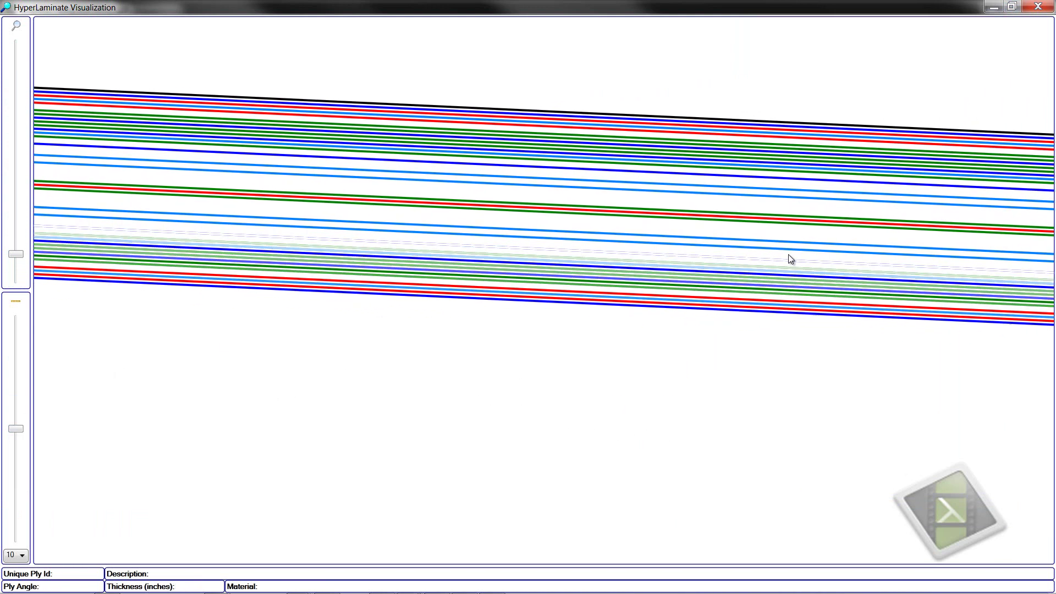
scroll(410, 248, "down", 4)
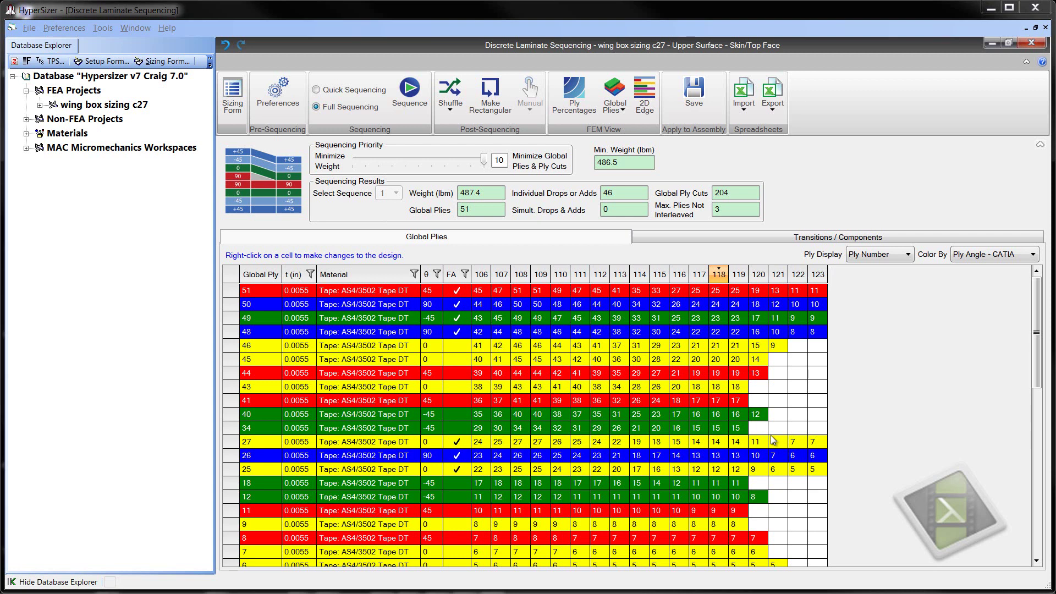
Export the plies as a CATIA ply file named video1 in the Collier Wing Box folder
left_click(773, 106)
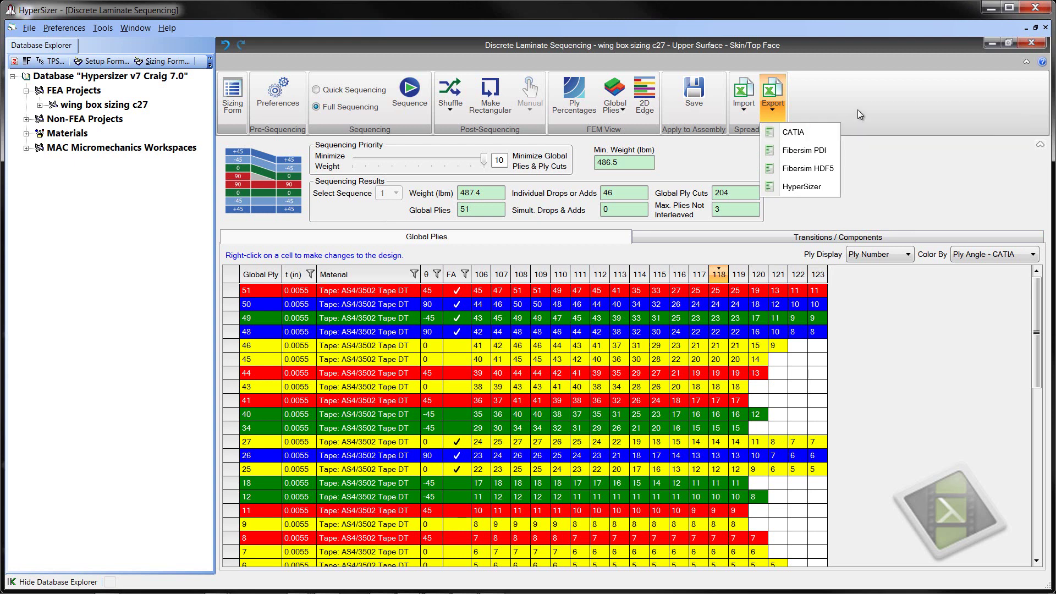
left_click(794, 133)
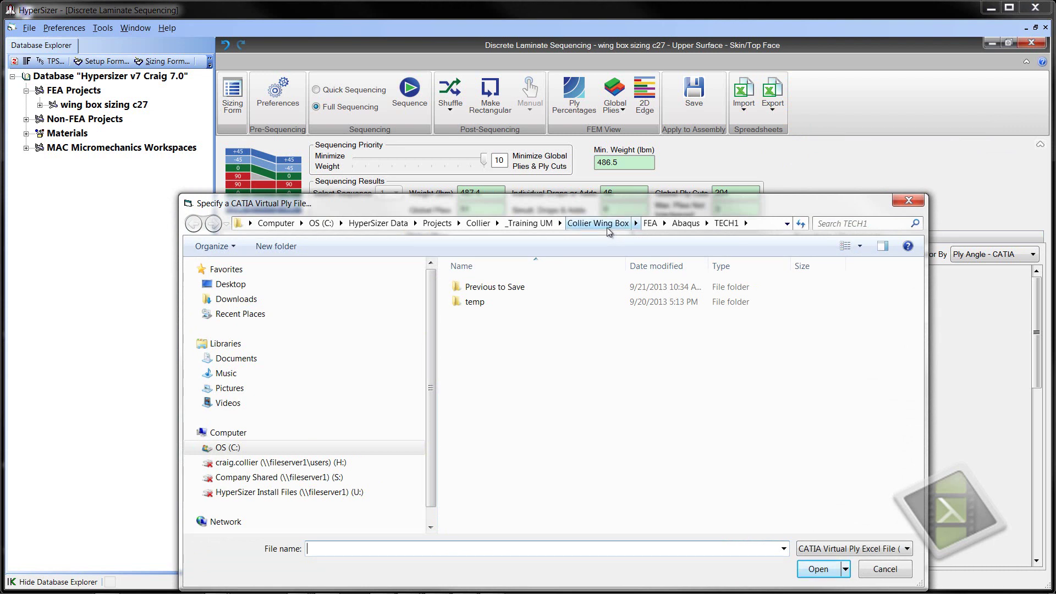
left_click(627, 223)
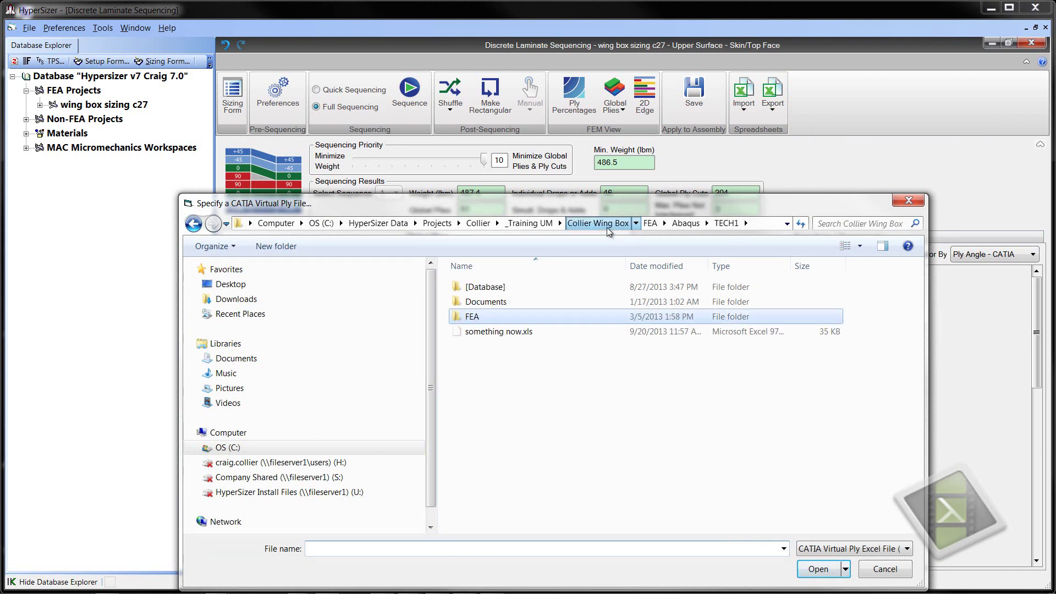
left_click(374, 544)
type("video1")
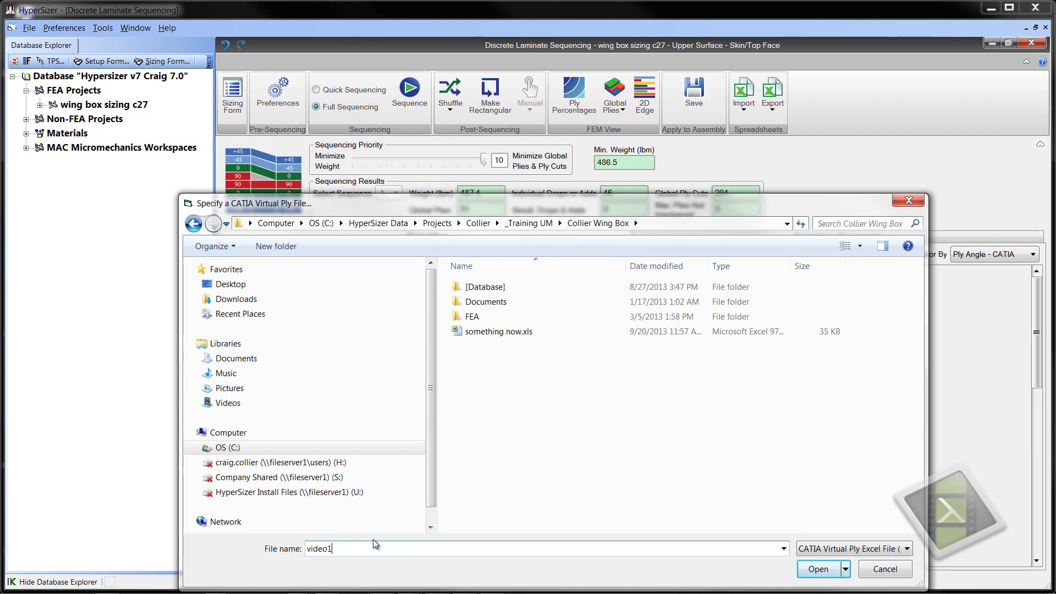
key("Return")
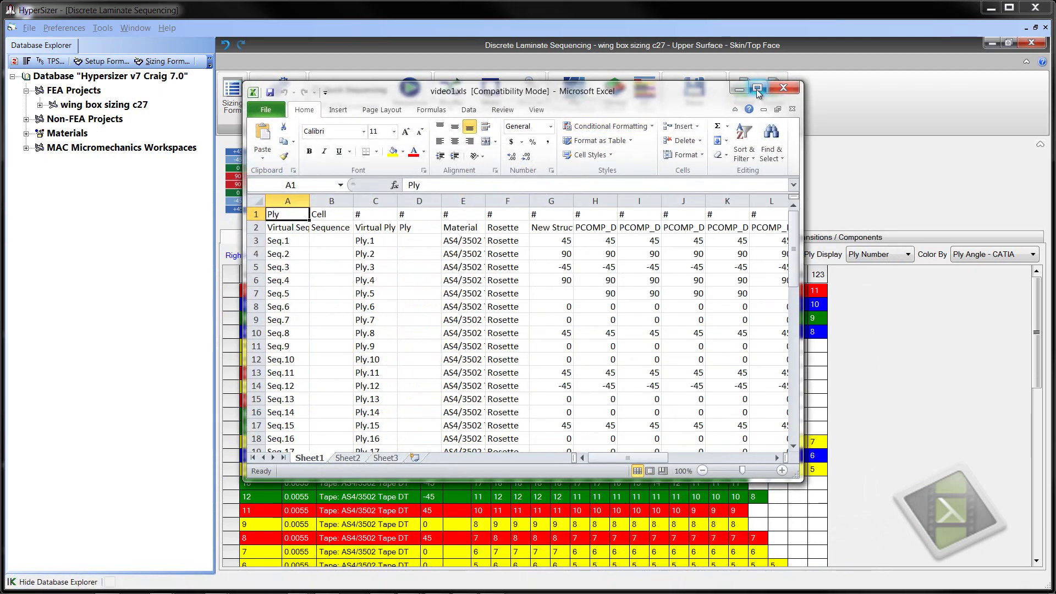
Maximize the video1.xls sheet and scroll through its ply rows
left_click(756, 88)
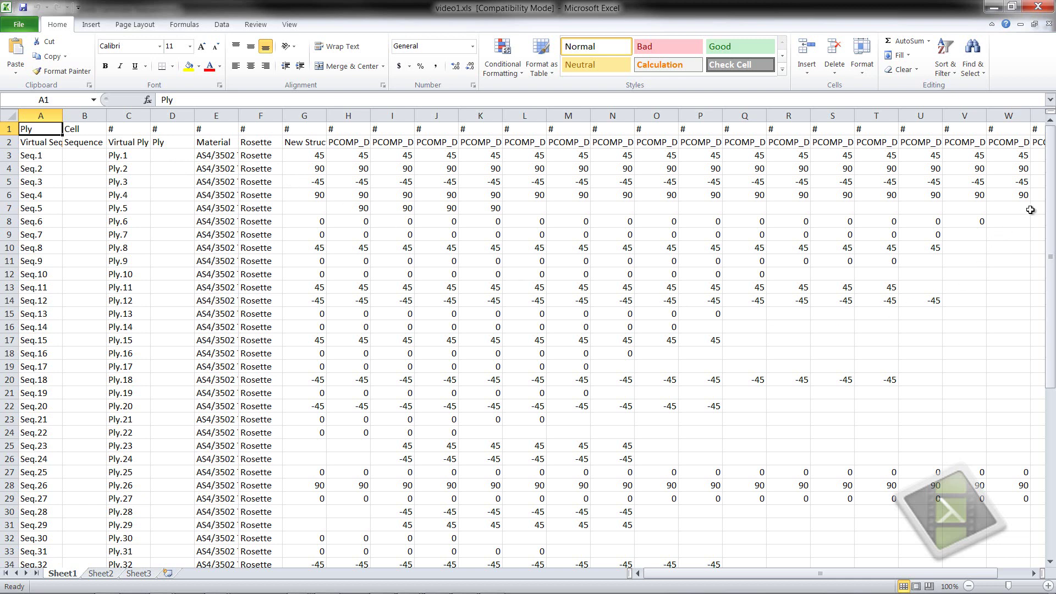
left_click_drag(1051, 208, 1032, 197)
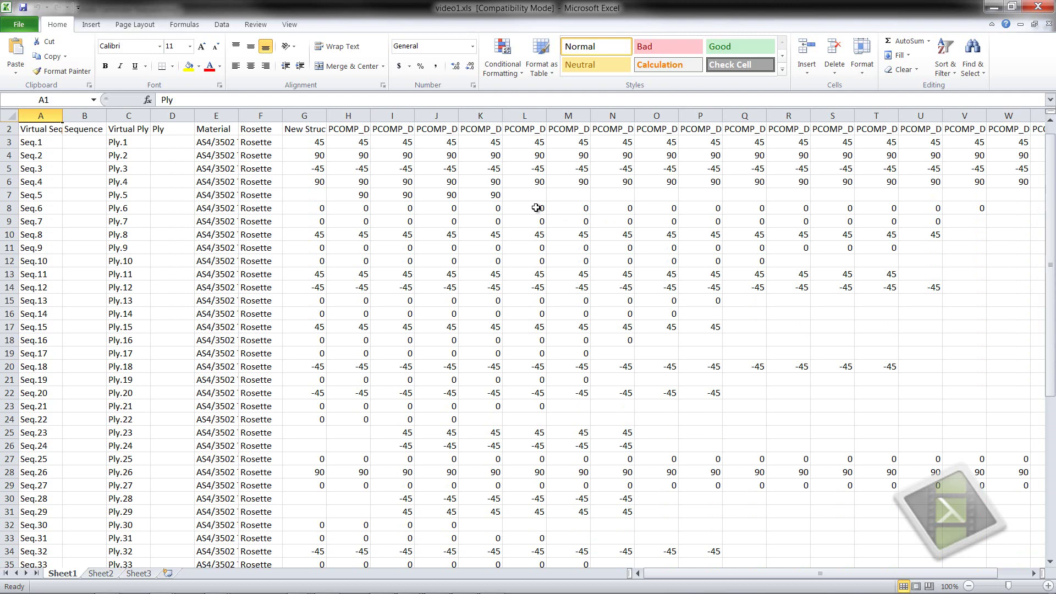
Back in HyperSizer, commit the laminate changes and freeze the thickness
left_click(994, 11)
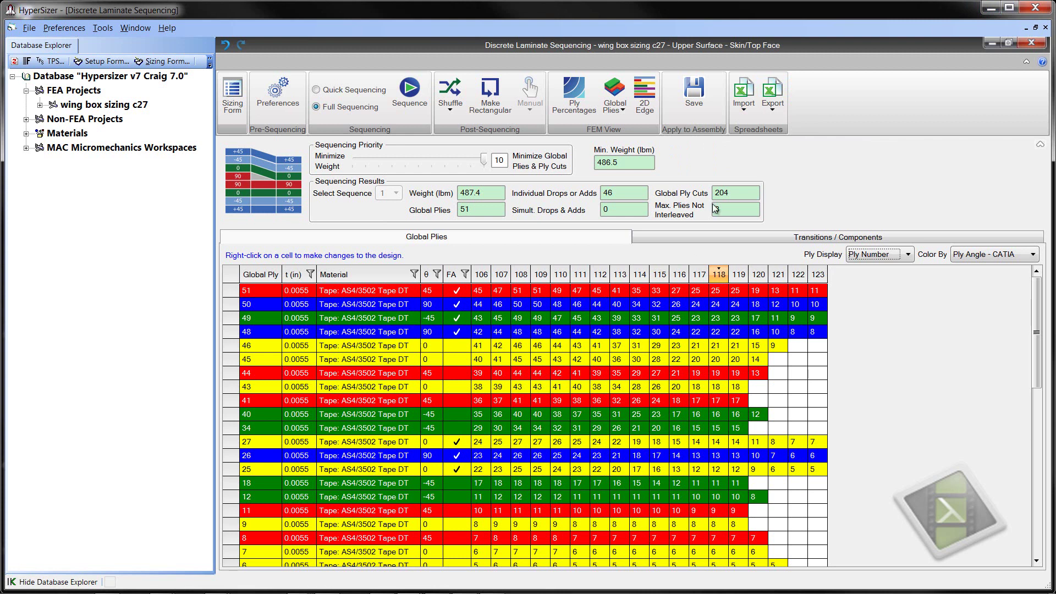
left_click(694, 93)
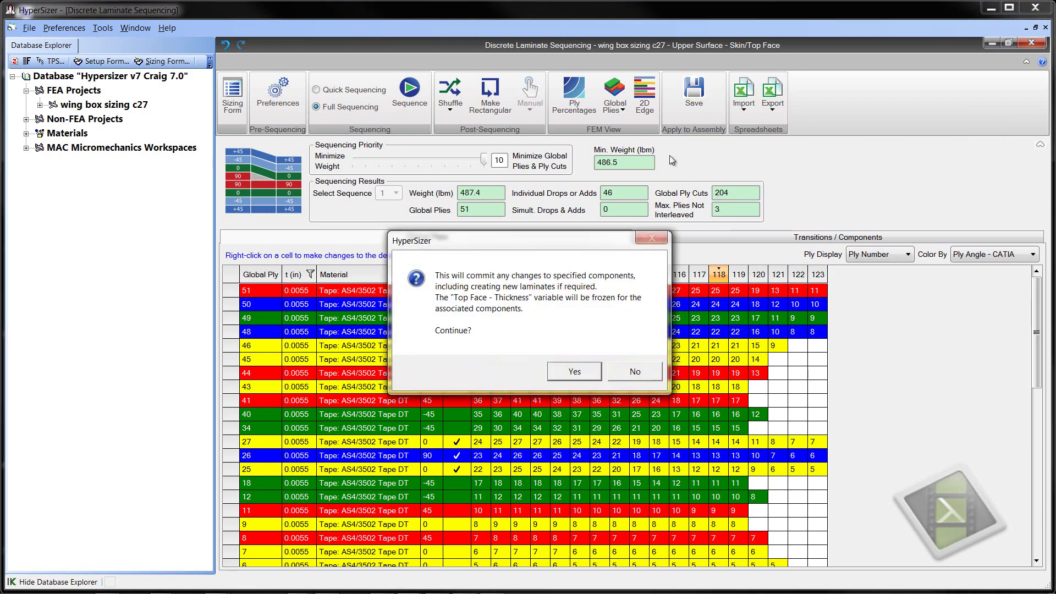
left_click(568, 375)
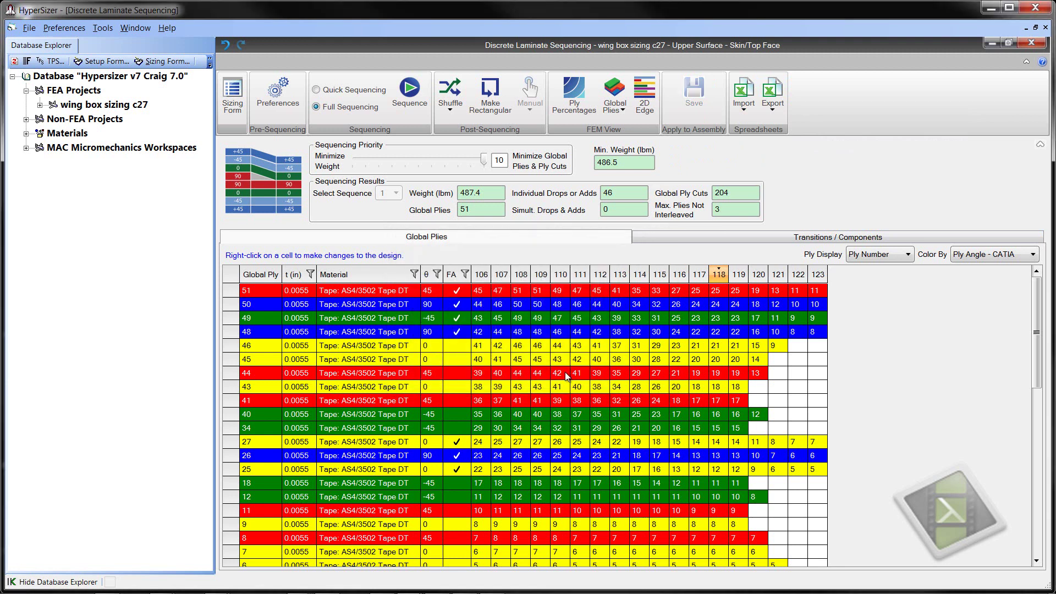
Select component PCOMP_DIST_114 for sizing
left_click(988, 46)
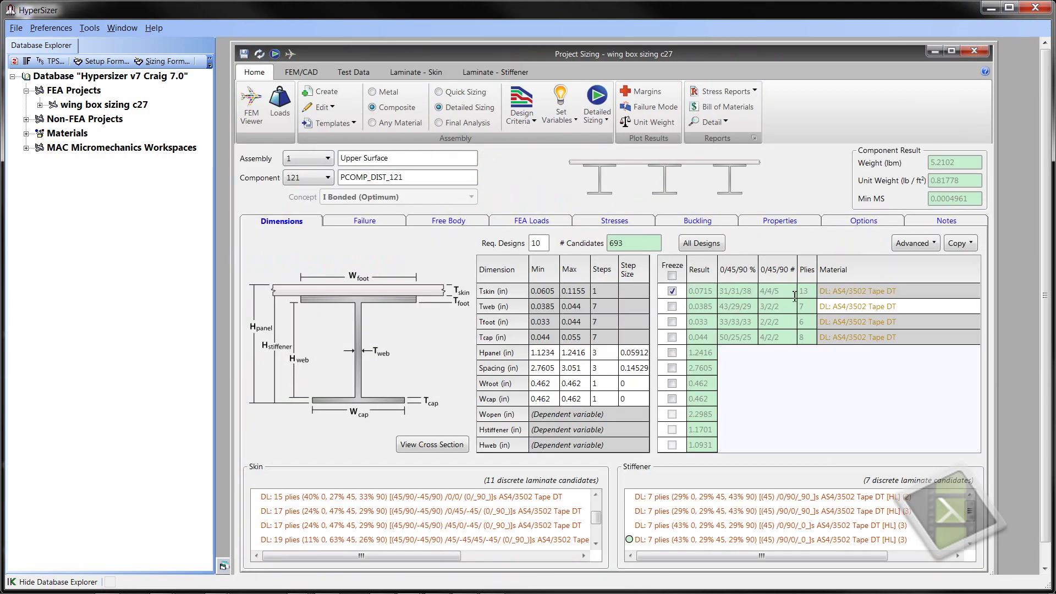
left_click(328, 177)
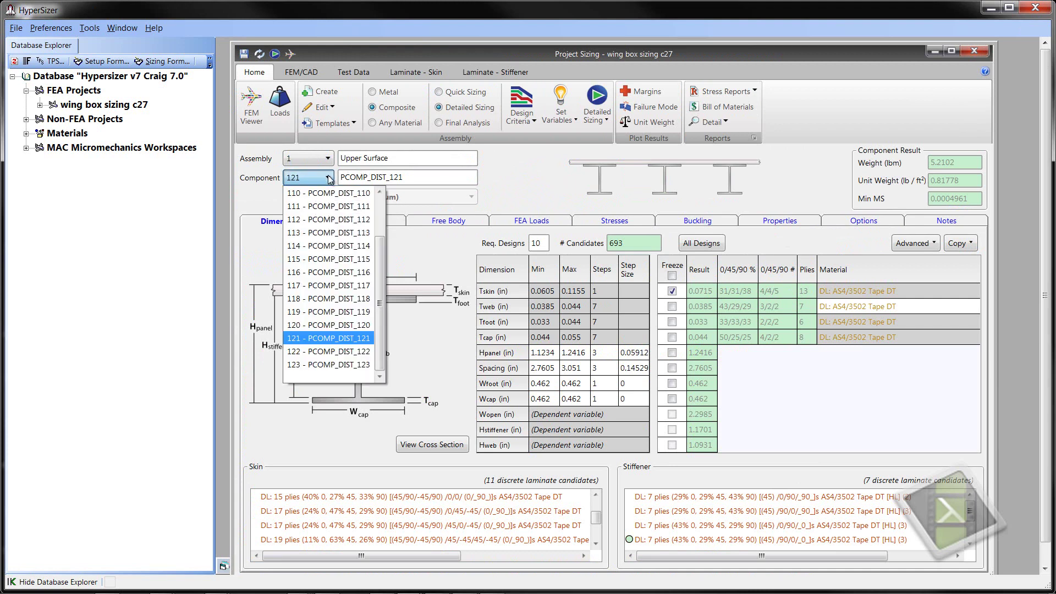
left_click(302, 245)
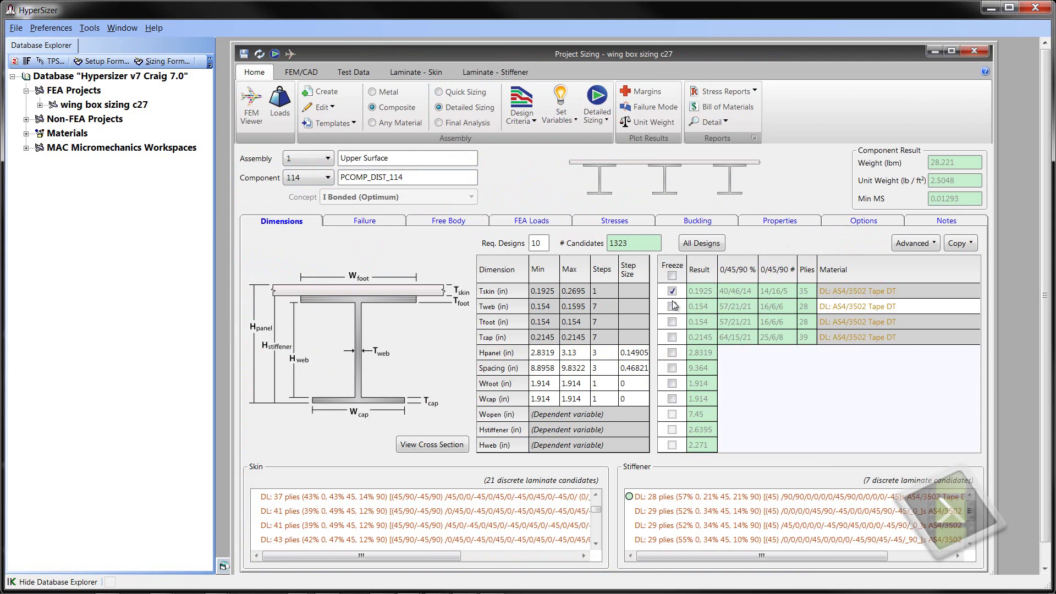
Run Detailed Sizing on the assembly with component 114's 35-ply skin frozen
left_click(598, 99)
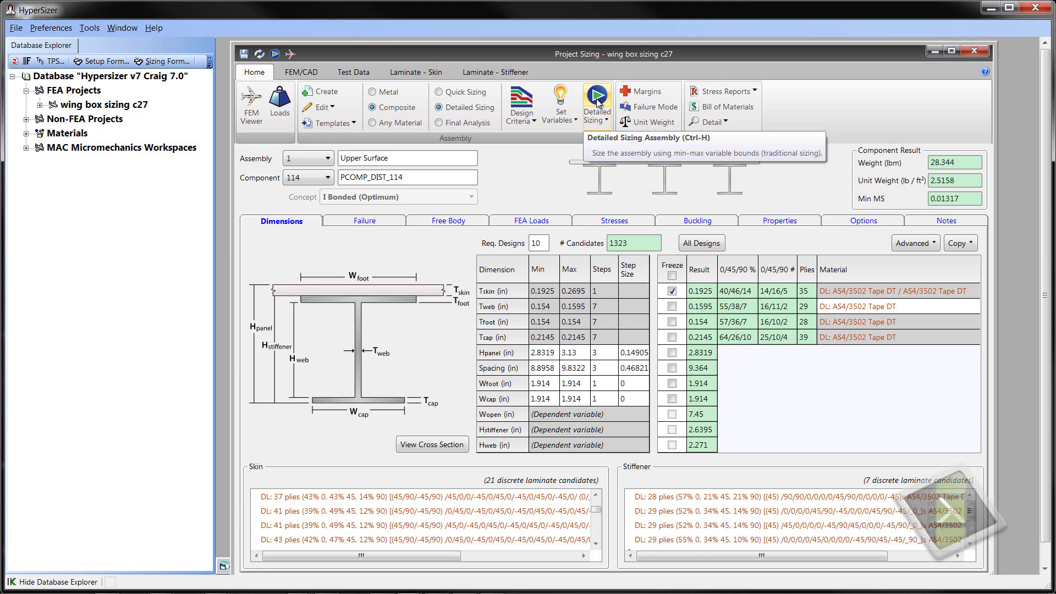
left_click(597, 99)
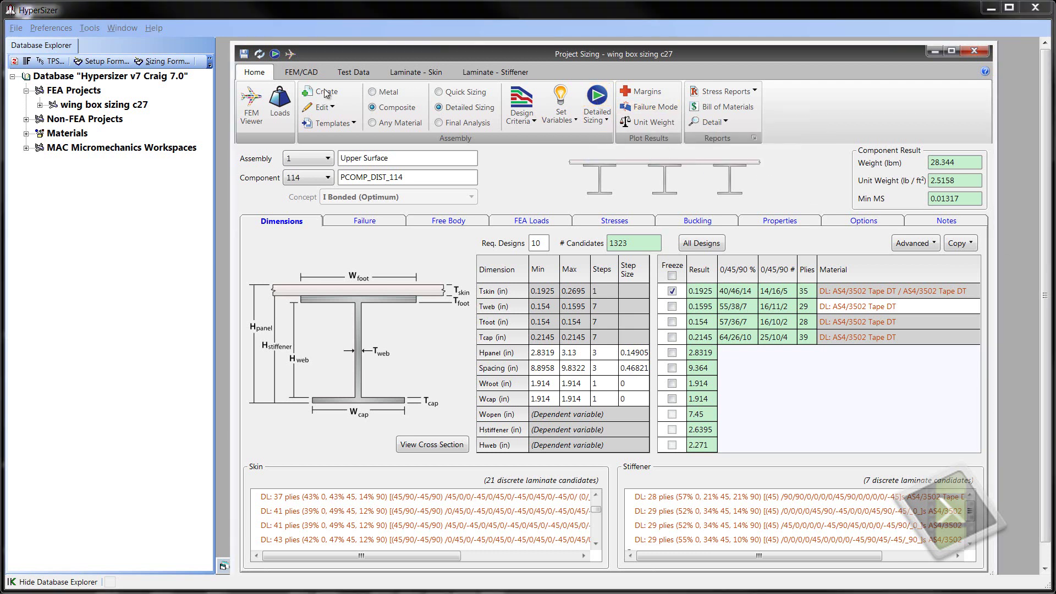
Launch HyperFEA from Project Setup with 1 iteration, starting with sizing
left_click(280, 105)
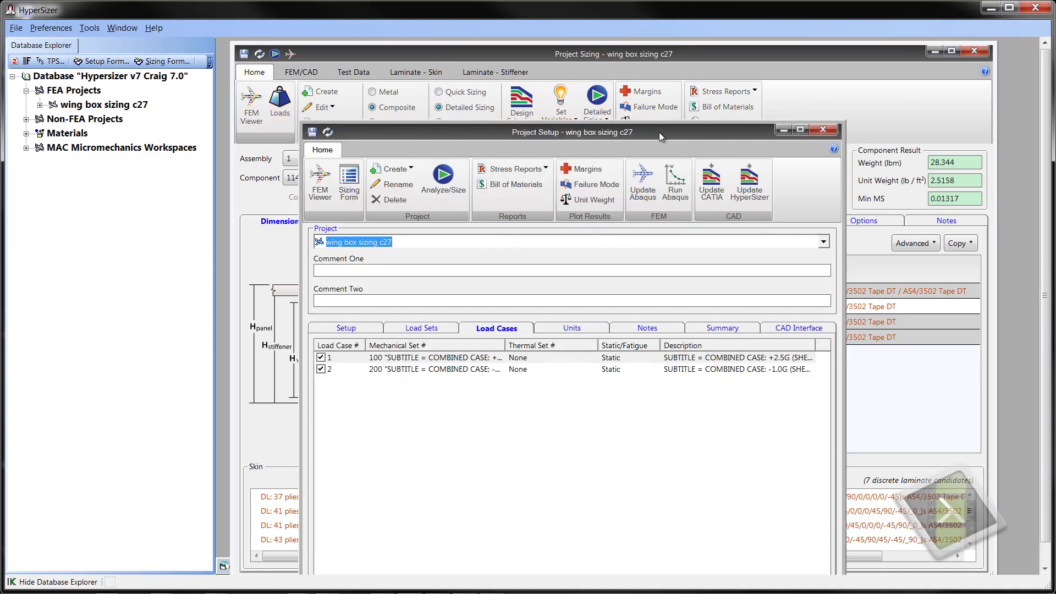
left_click_drag(658, 132, 643, 88)
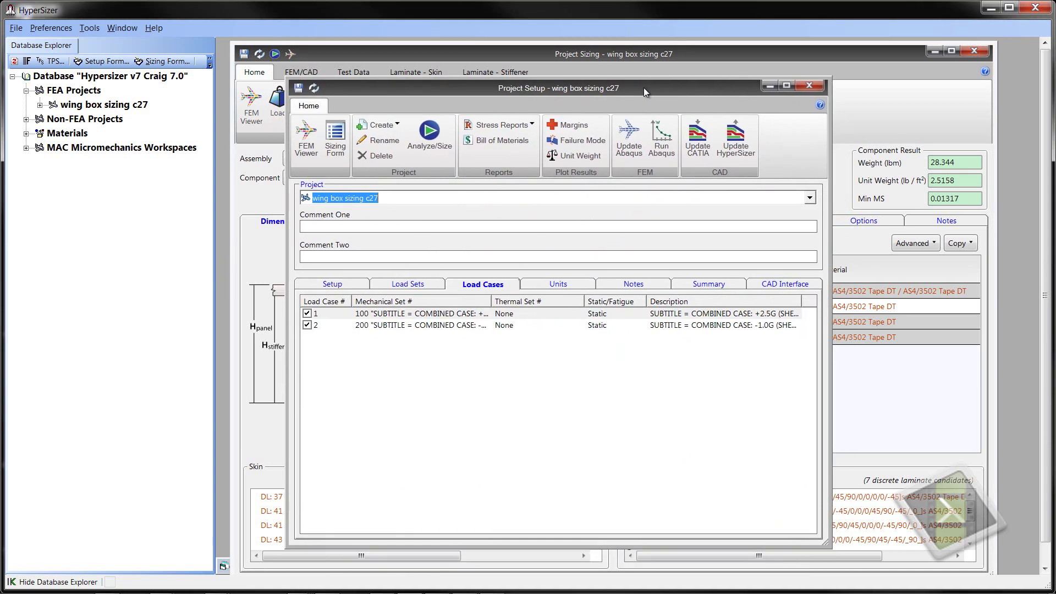
left_click(662, 150)
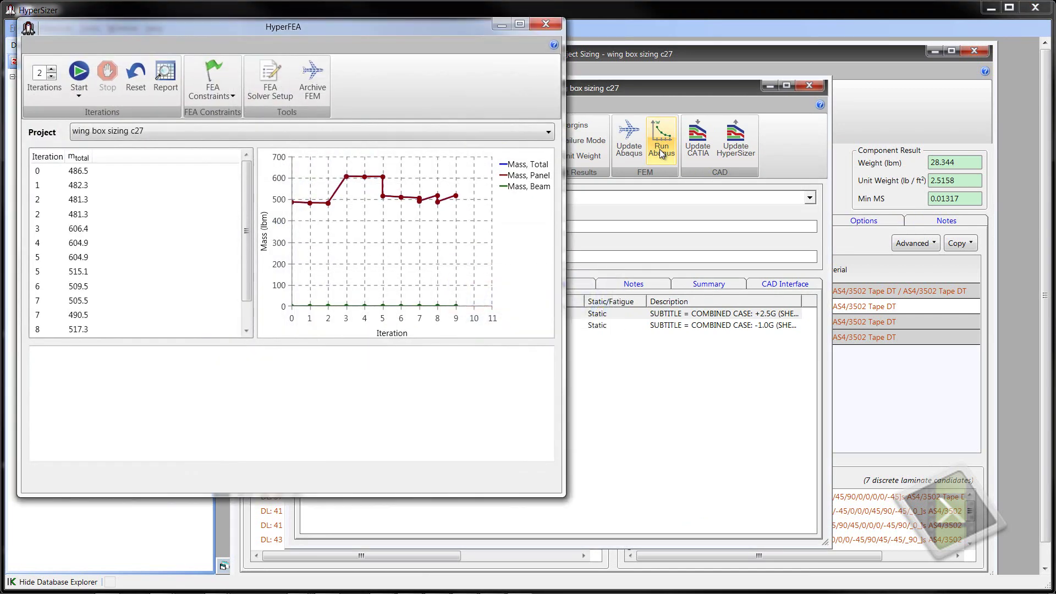
left_click(51, 76)
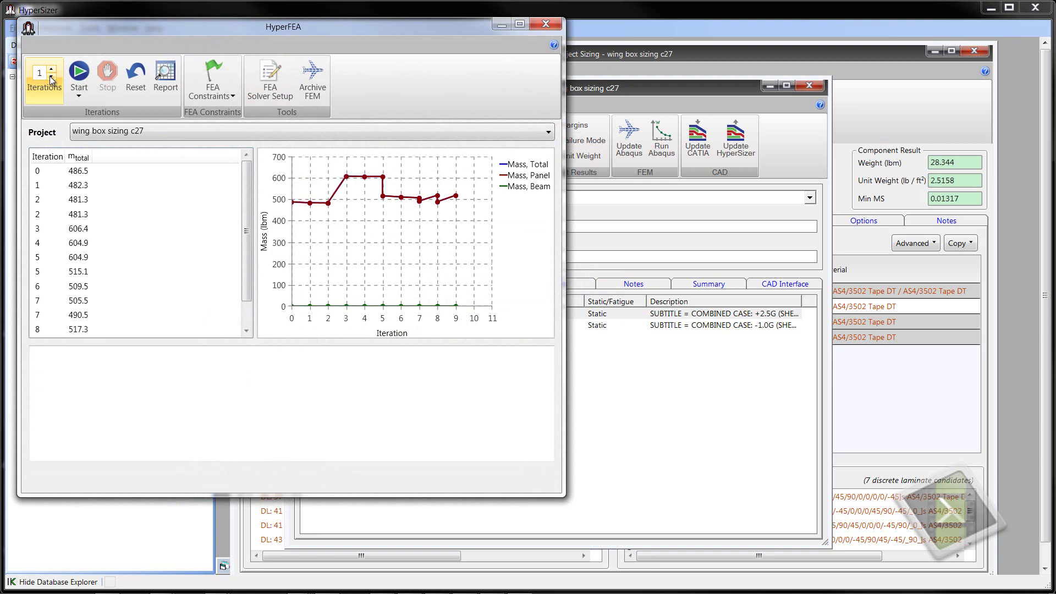
left_click(79, 77)
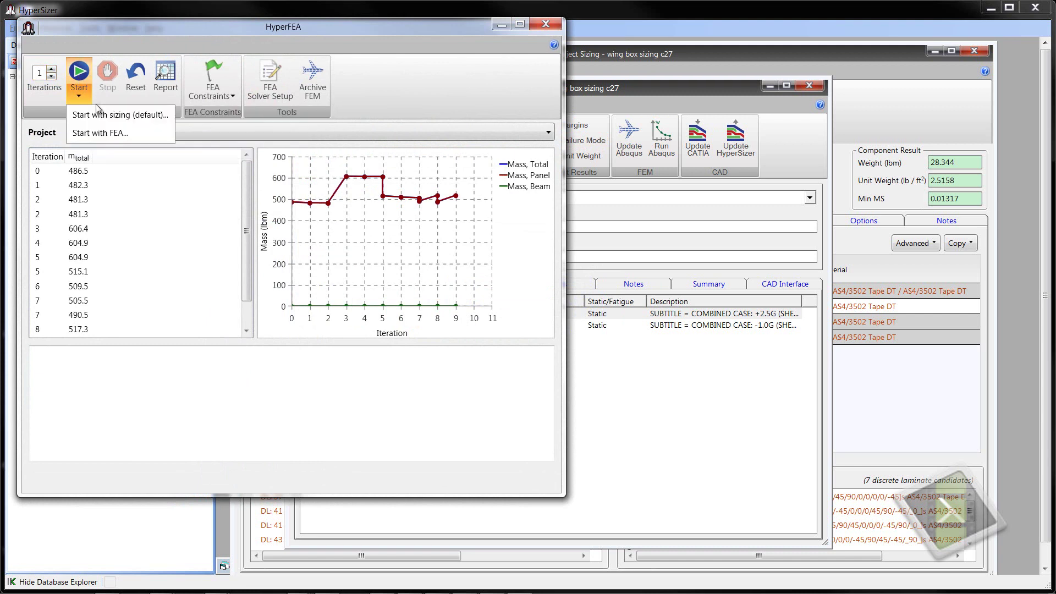
left_click(101, 115)
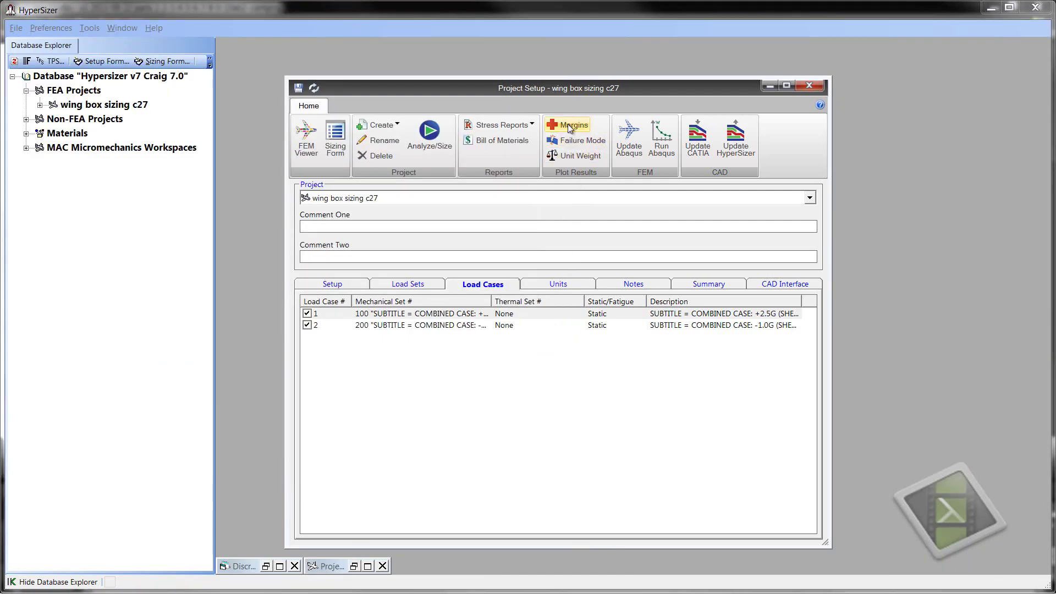
Plot the margin-of-safety contour and flag panels with margins between 0.1 and 0.25
left_click(568, 124)
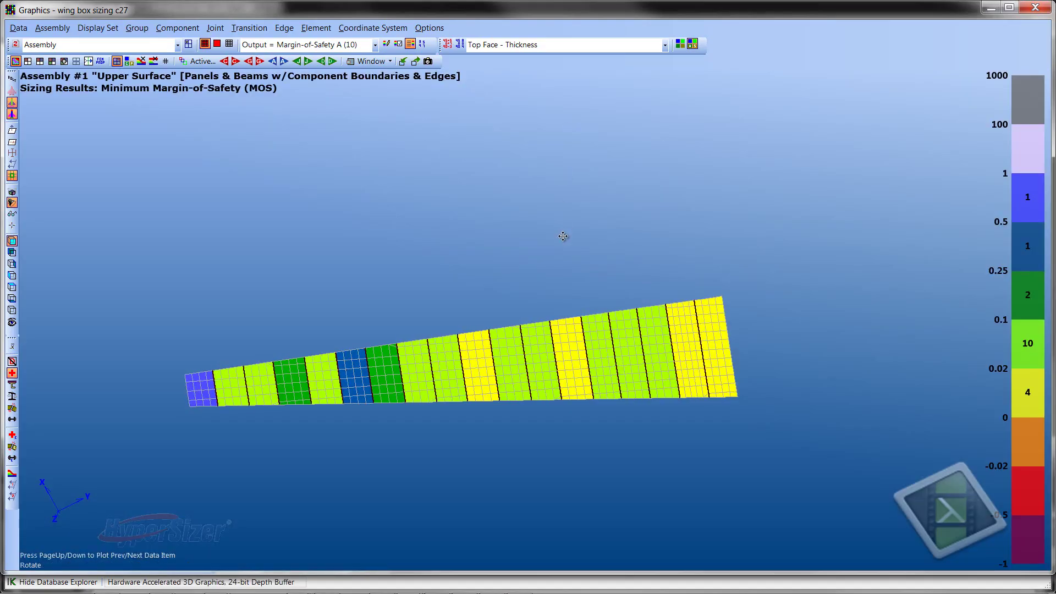
scroll(563, 241, "up", 1)
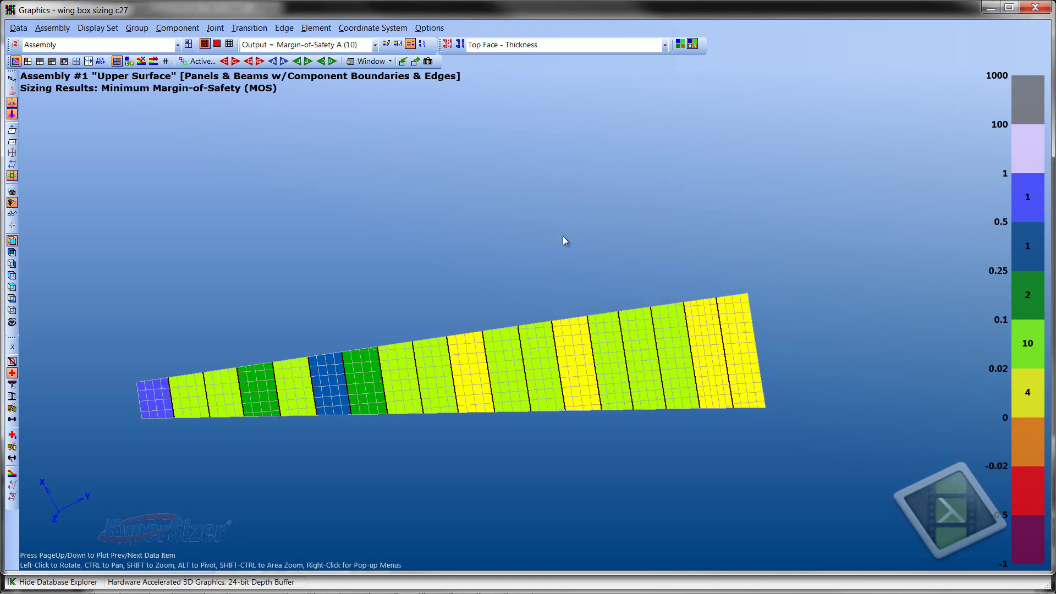
left_click(1027, 295)
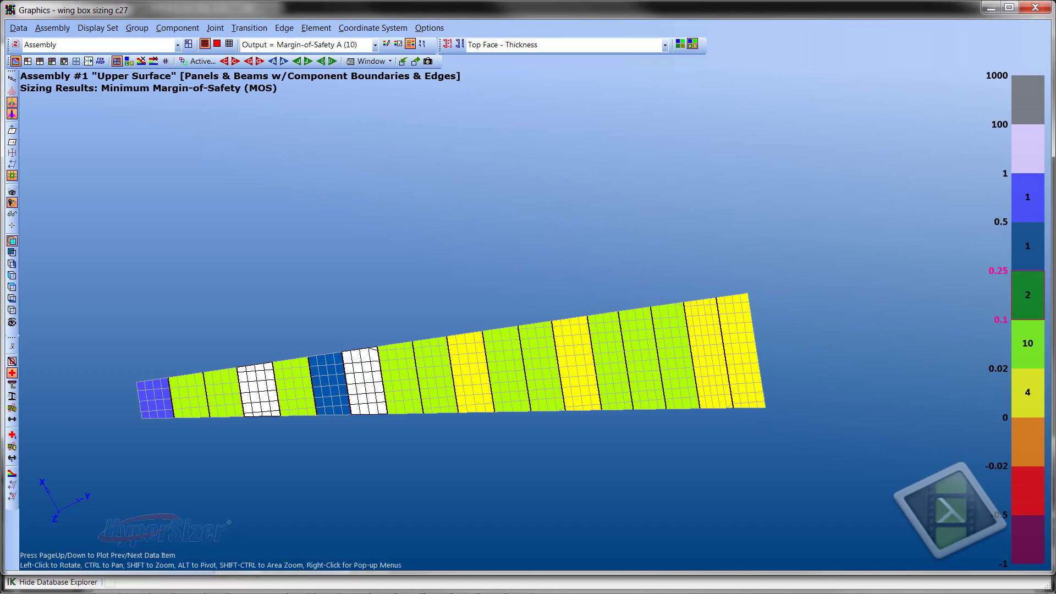